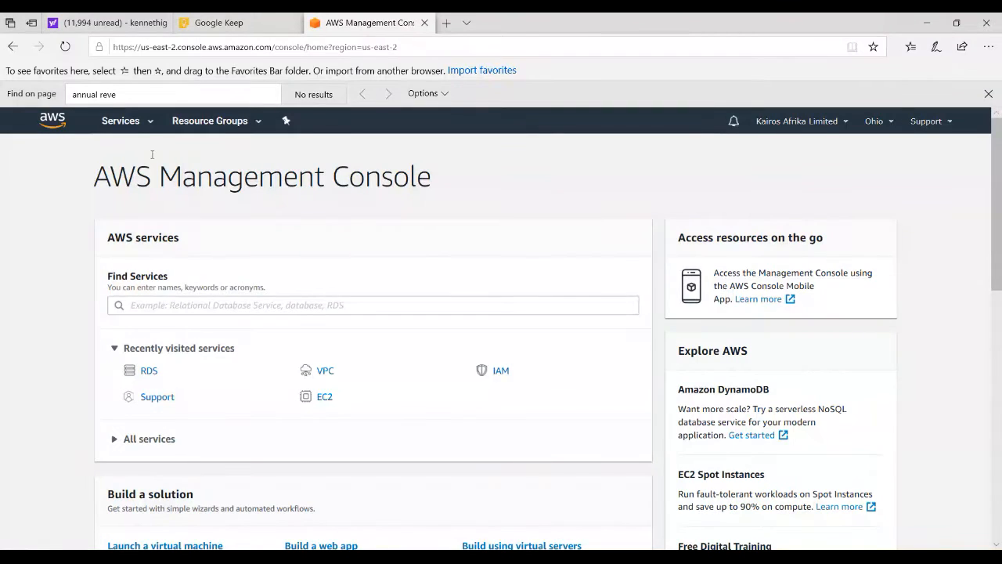
Open the RDS service, start creating a new database and dismiss the feedback banner on the creation form
left_click(151, 126)
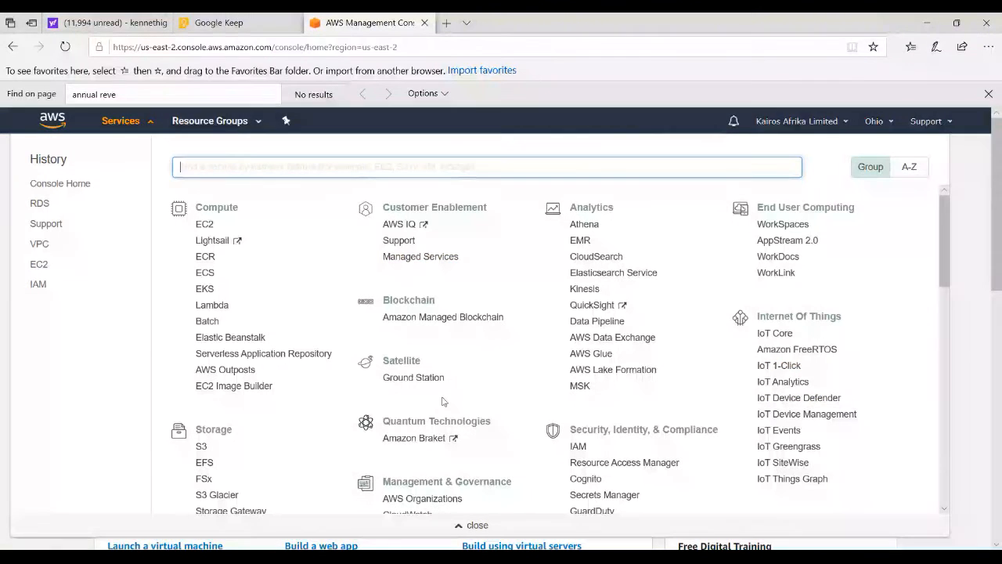
type("RDS")
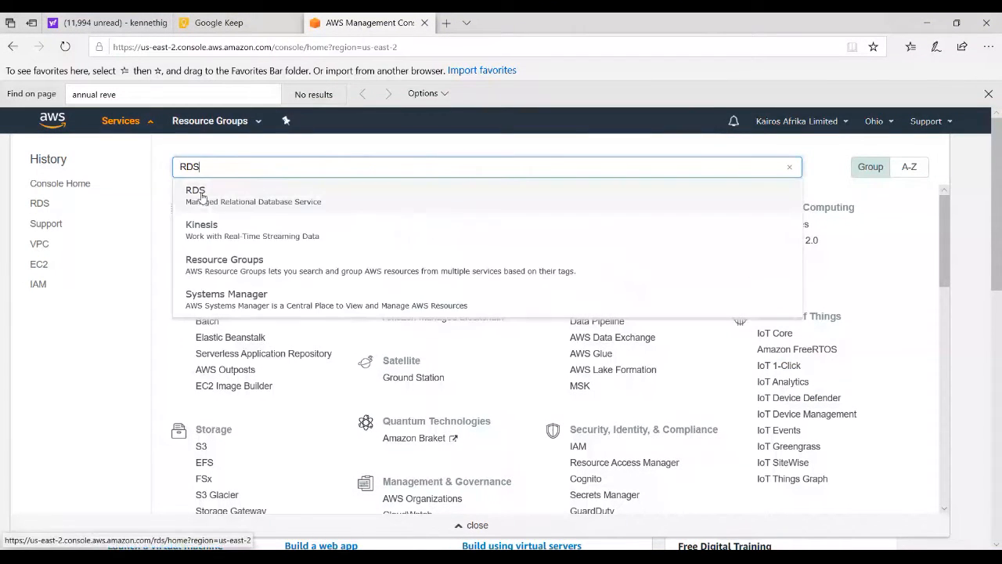
left_click(202, 195)
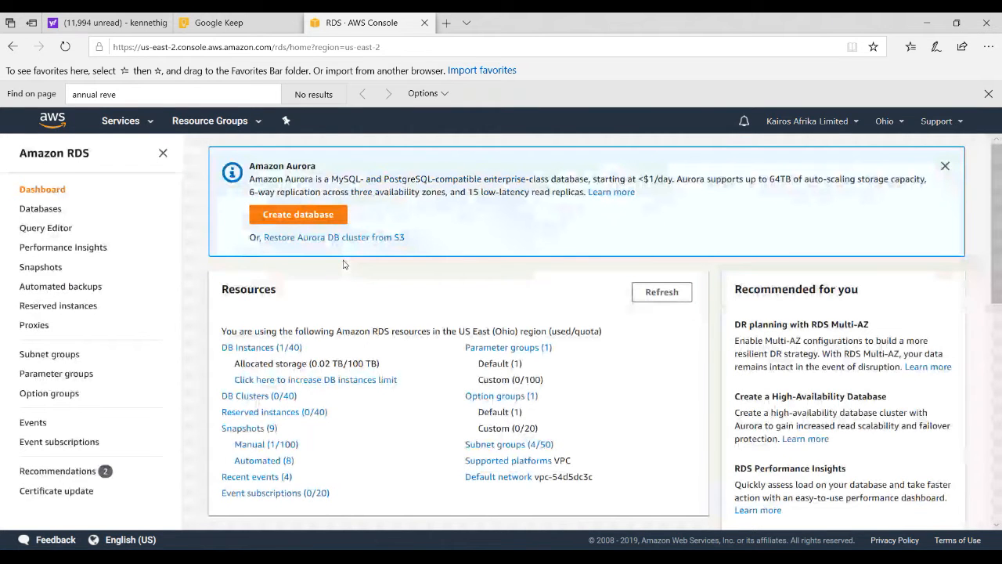
left_click(291, 216)
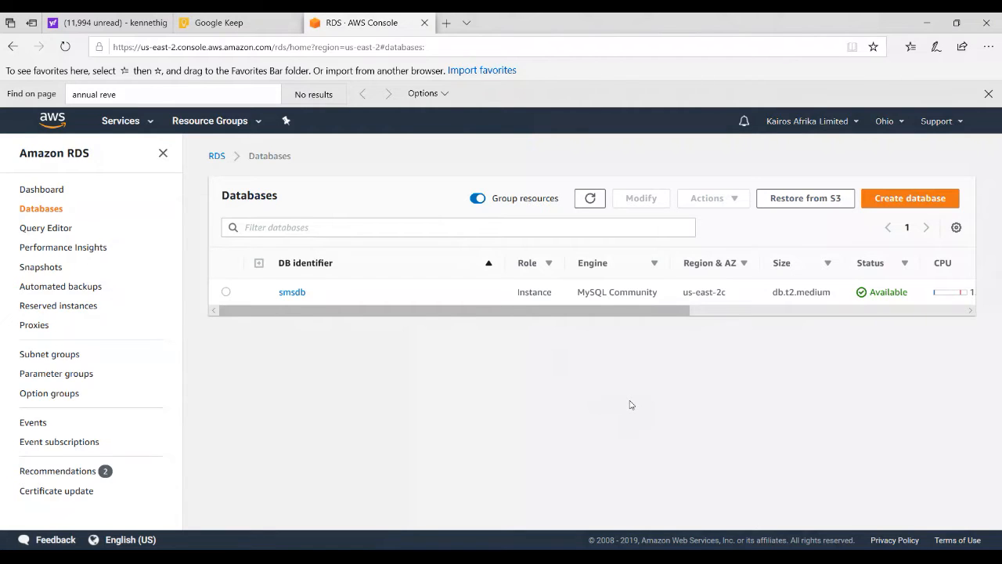
left_click(909, 198)
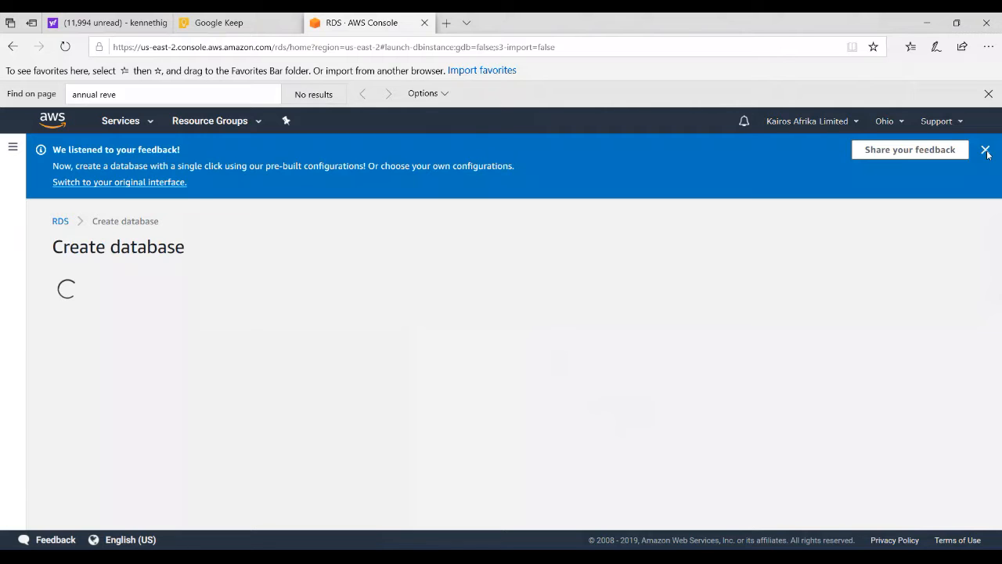
left_click(986, 150)
Choose MySQL as the database engine type and set its version to MySQL 8.0.16
scroll(644, 310, "down", 2)
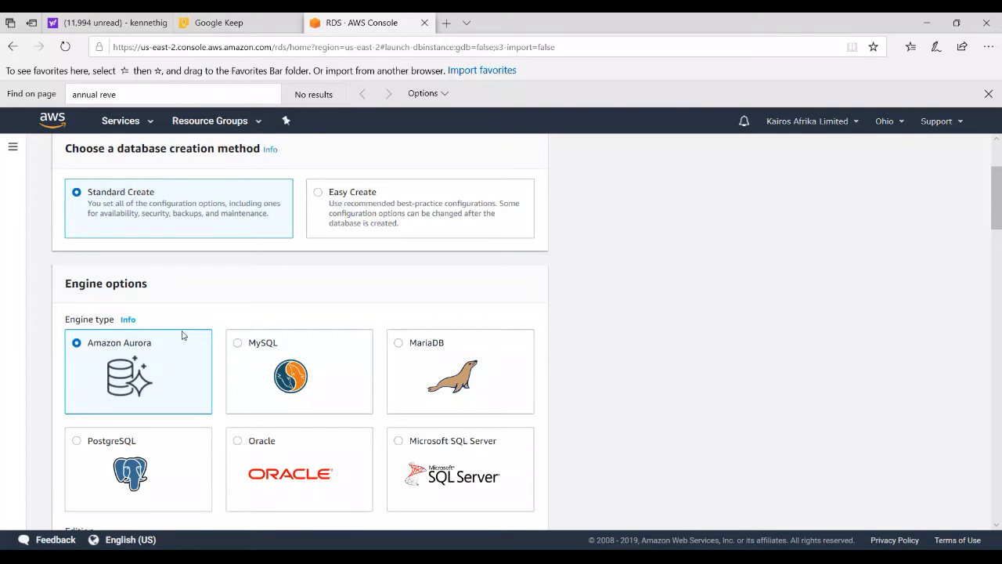
left_click(241, 378)
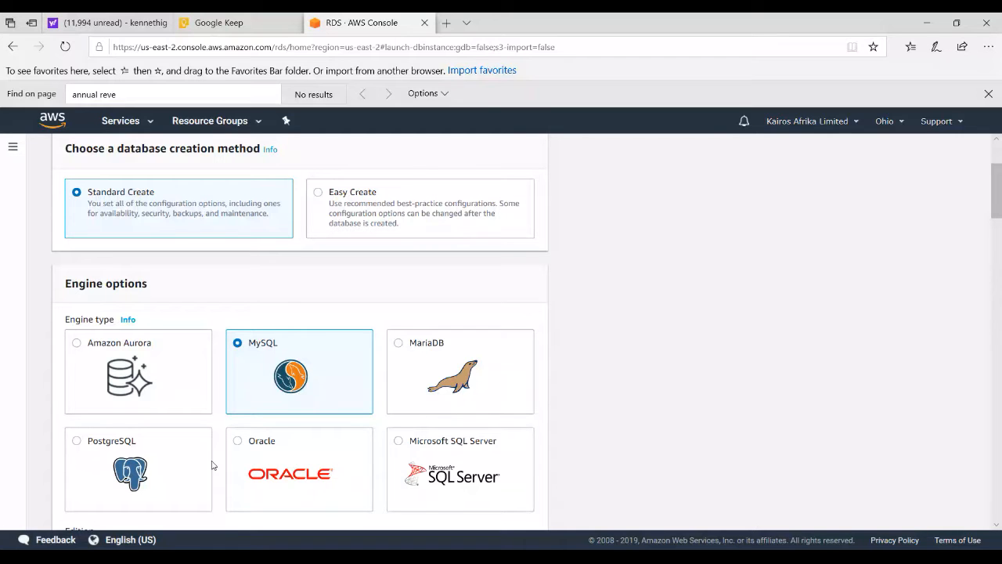
mouse_move(997, 194)
left_mouse_down()
mouse_move(994, 214)
mouse_move(994, 203)
left_mouse_up()
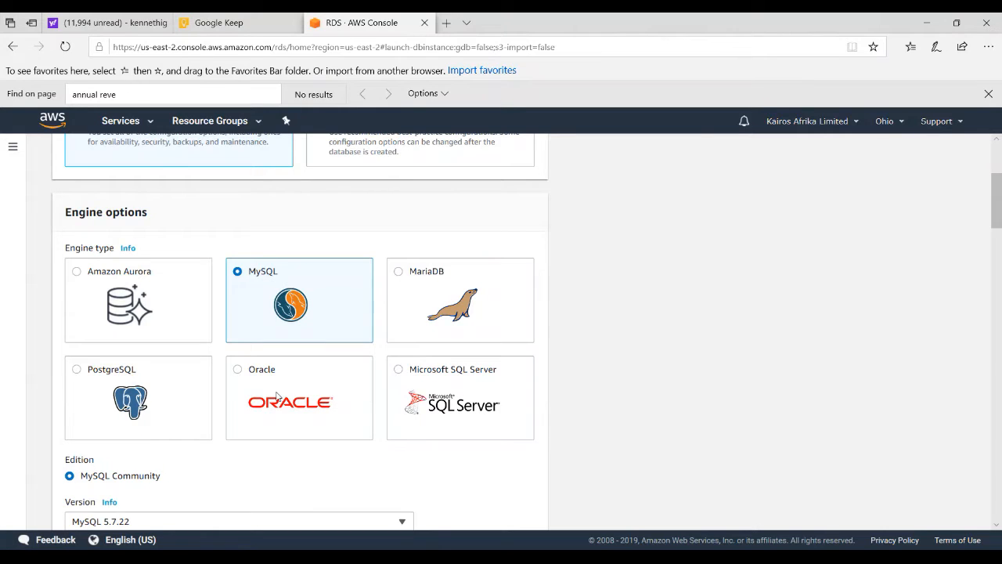
left_click_drag(996, 210, 996, 218)
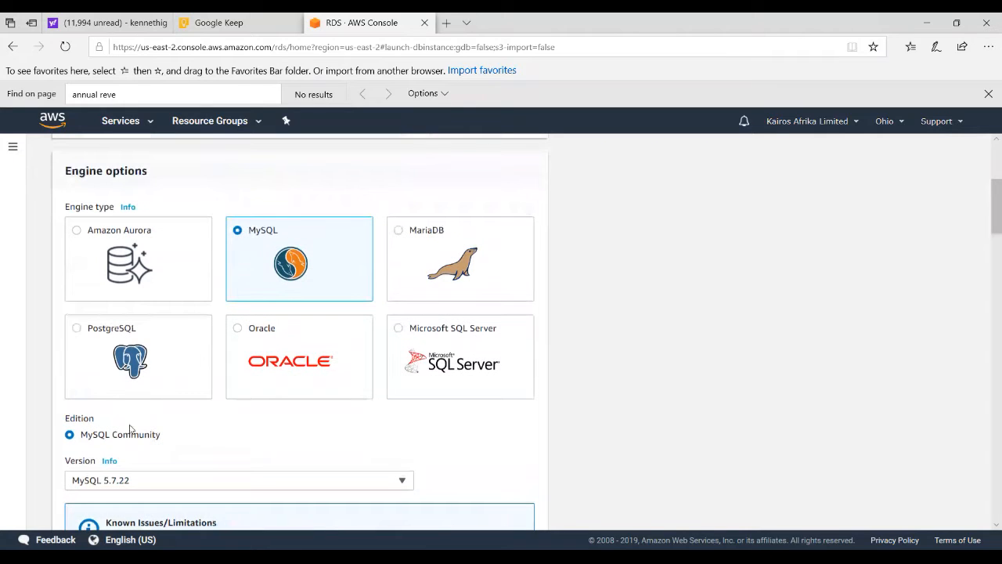
left_click(401, 483)
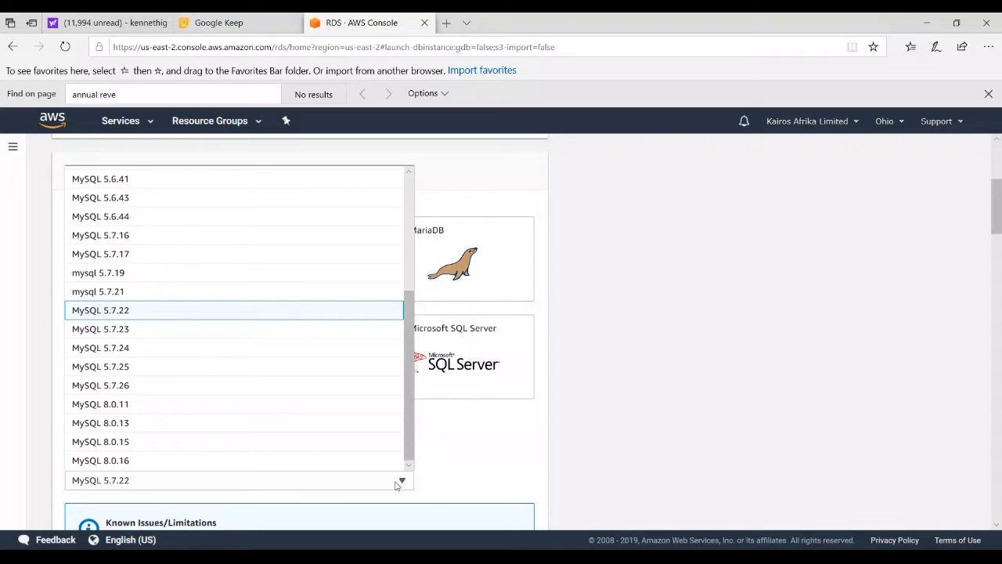
left_click(176, 461)
Select the Free tier template for the new database
left_click_drag(994, 239, 994, 286)
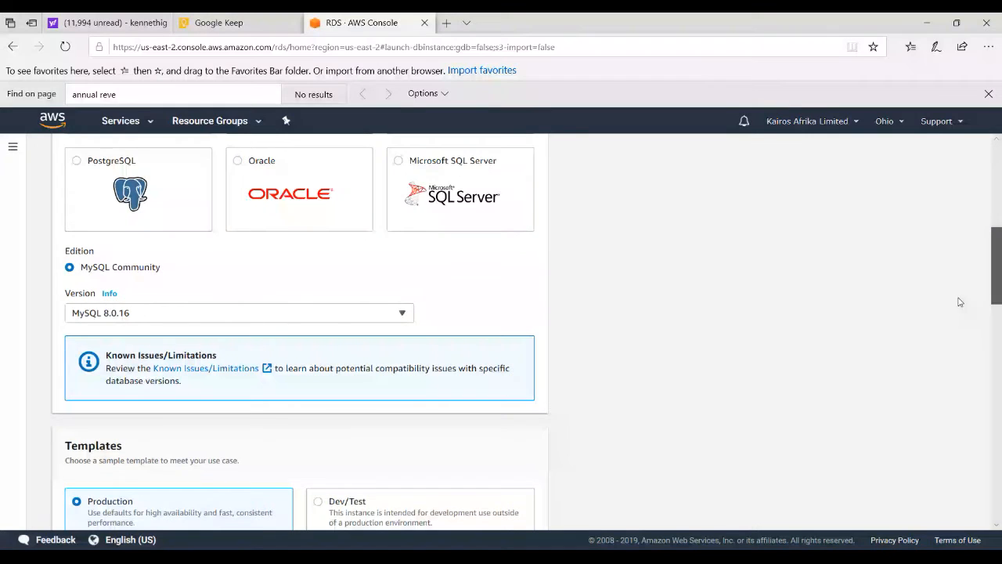
left_click_drag(996, 240, 995, 267)
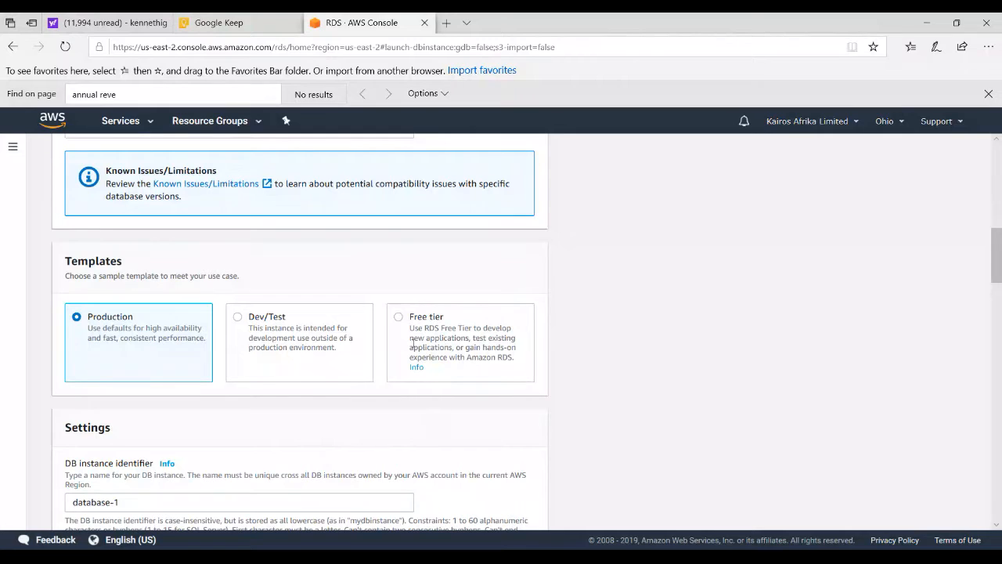
left_click(512, 374)
Set the DB instance identifier to eatfast
left_click_drag(999, 254, 999, 292)
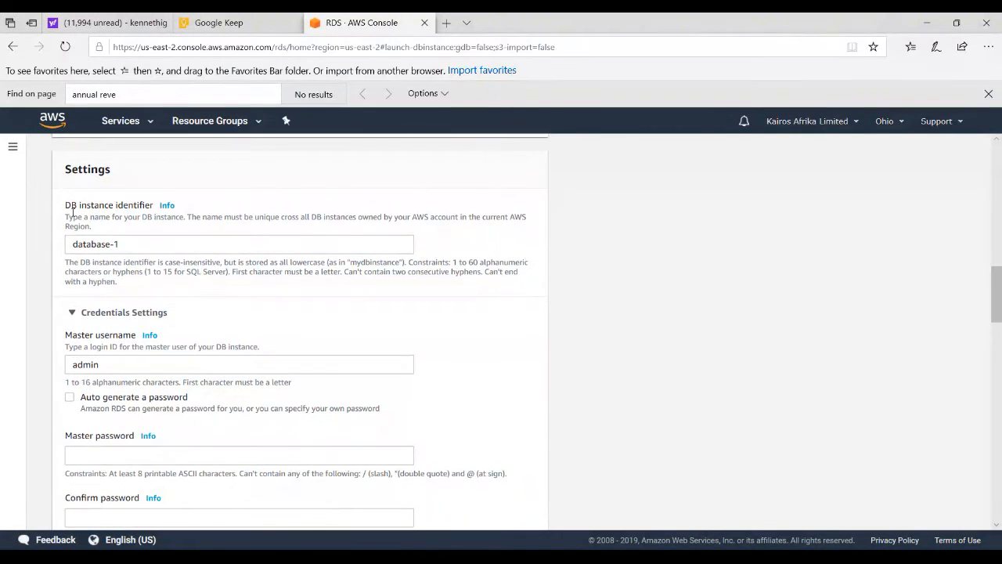
left_click_drag(128, 244, 72, 244)
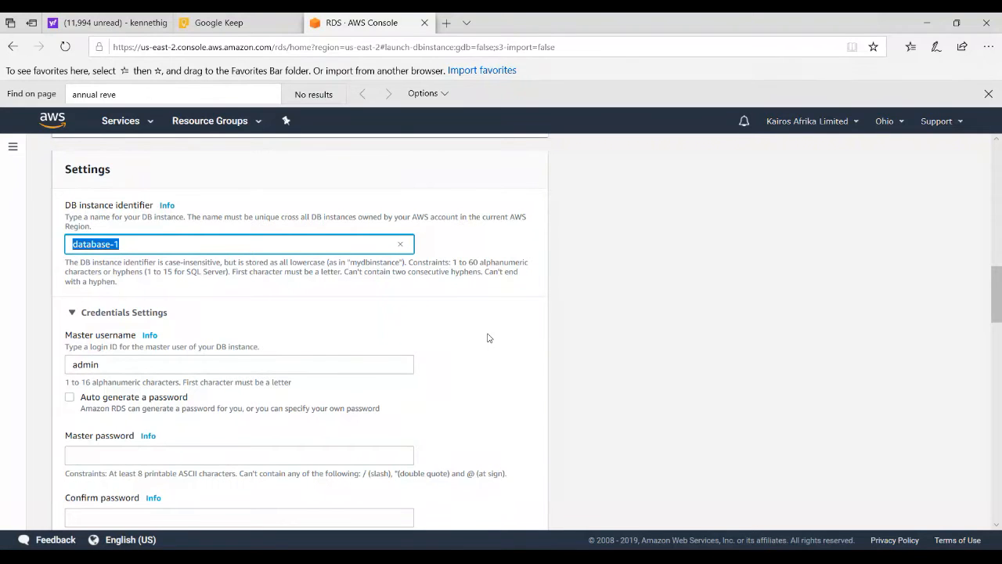
type("en")
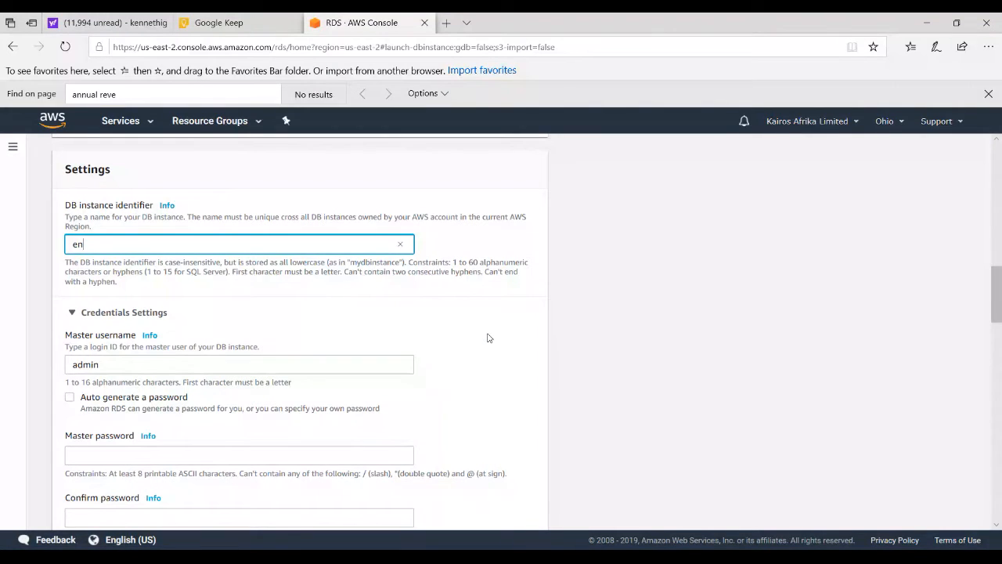
key("BackSpace")
type("atfast")
Change the master username to eatmasteruser in the credentials settings
left_click_drag(998, 297, 998, 302)
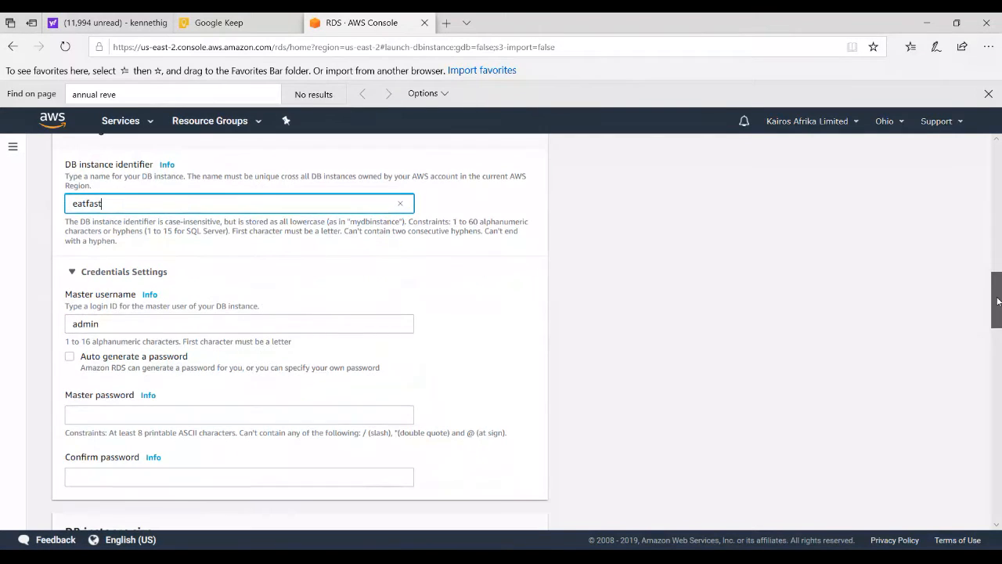
left_click(92, 321)
double_click(92, 321)
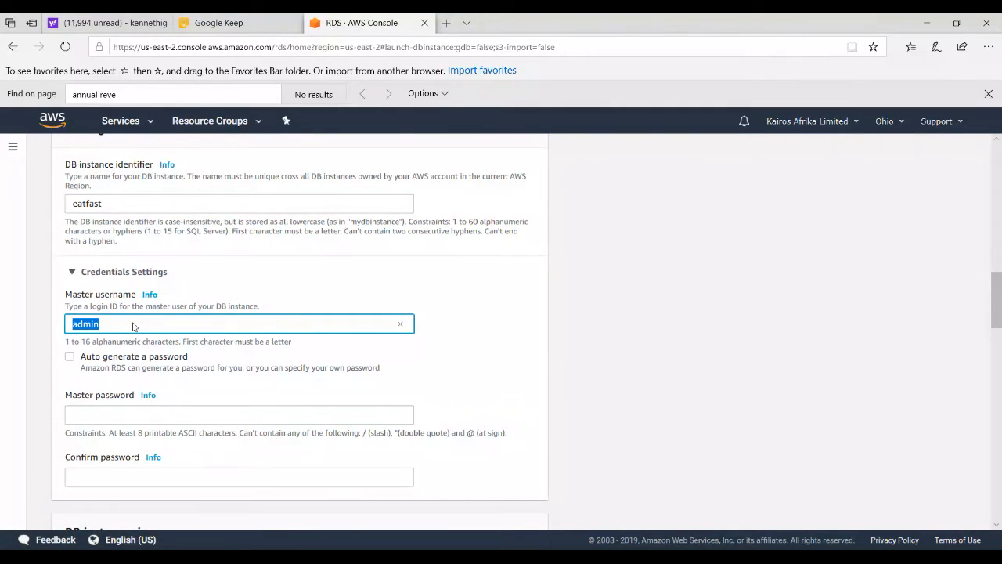
type("eater")
key("BackSpace")
key("BackSpace")
type("masteruser")
Enter the master password and repeat it in the password confirmation field
left_click(85, 411)
type("••••••••")
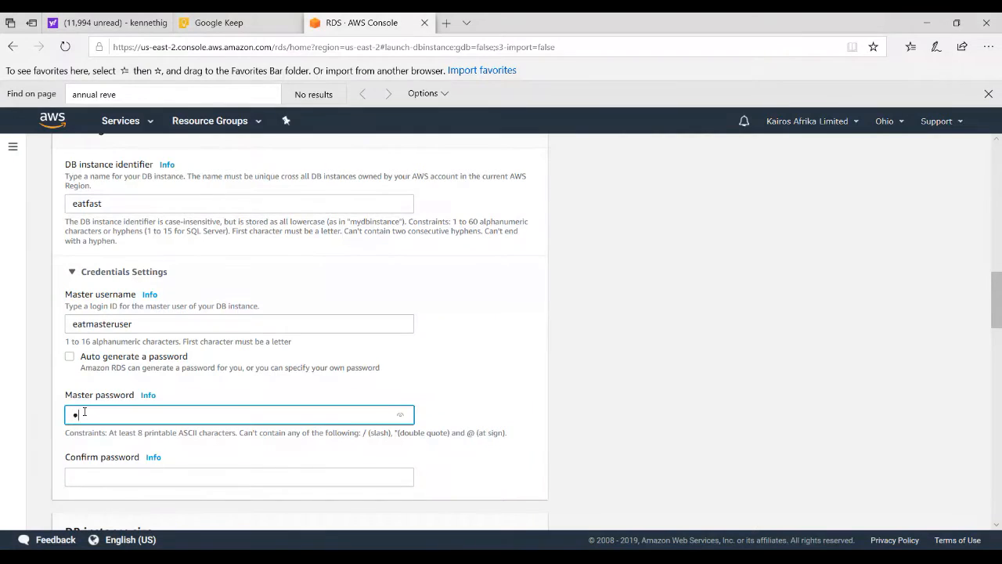
type("••")
key("Tab")
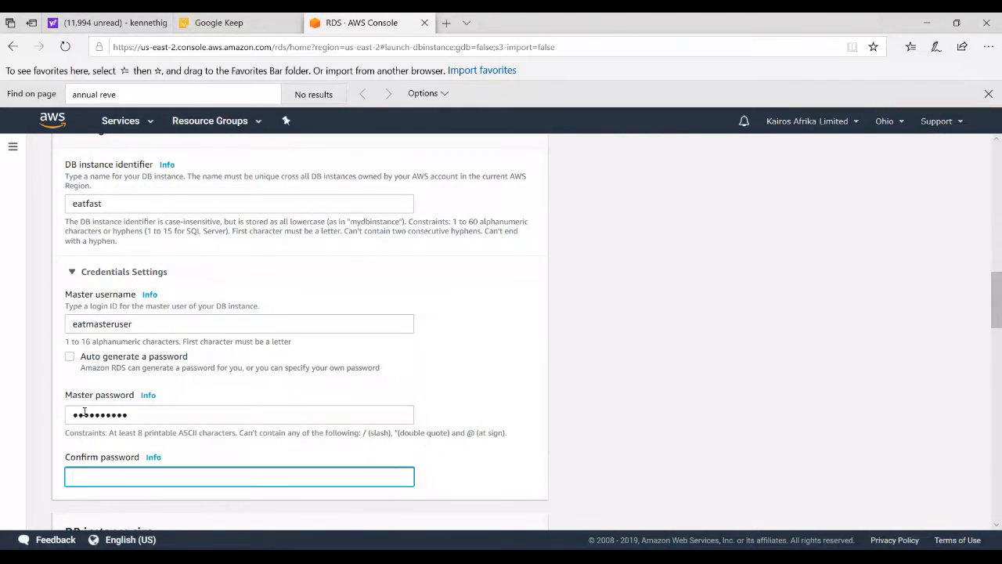
type("••••••••••")
Examine the available DB instance classes, the storage and autoscaling settings, and the Multi-AZ deployment options
left_click_drag(999, 297, 999, 358)
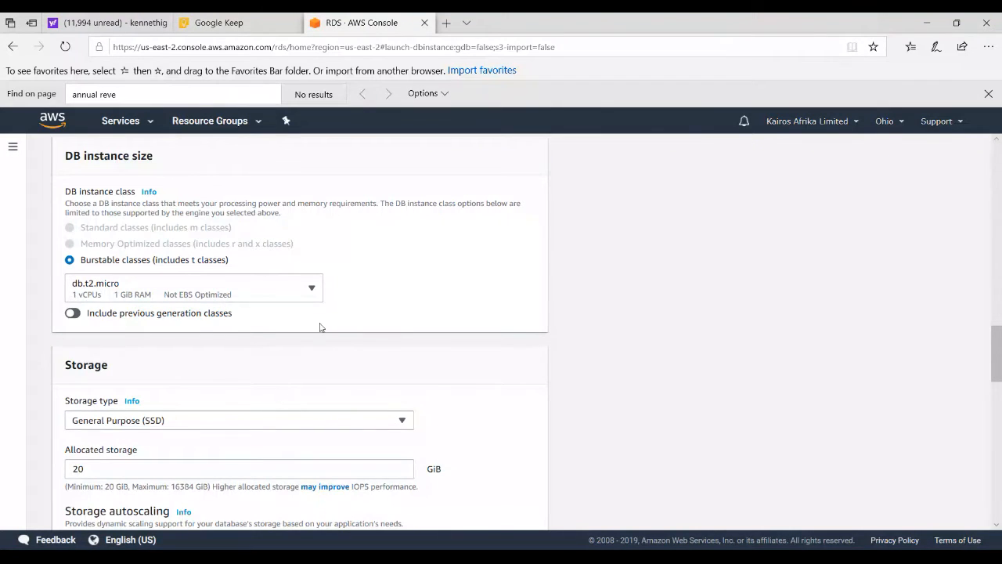
left_click(313, 289)
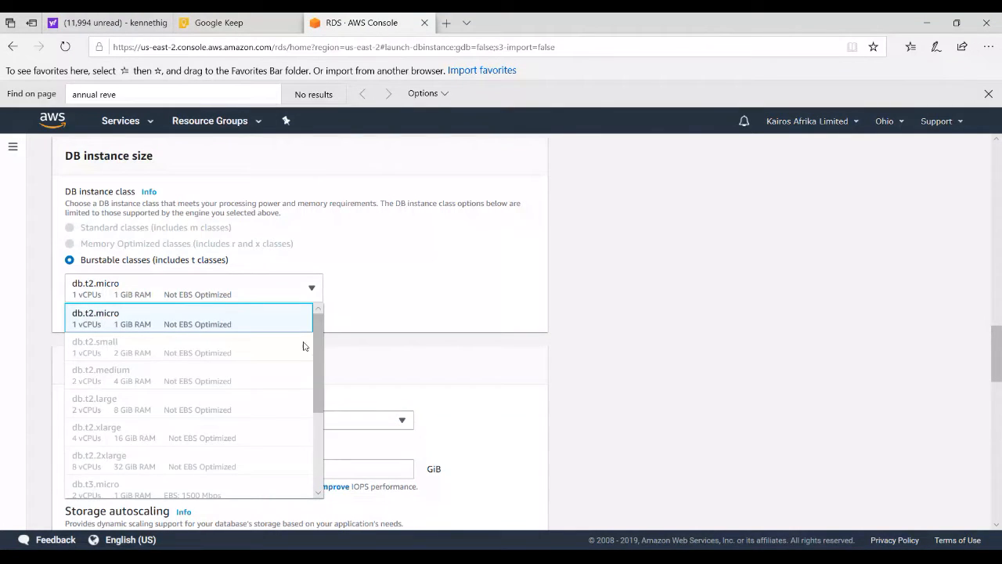
left_click_drag(316, 368, 319, 329)
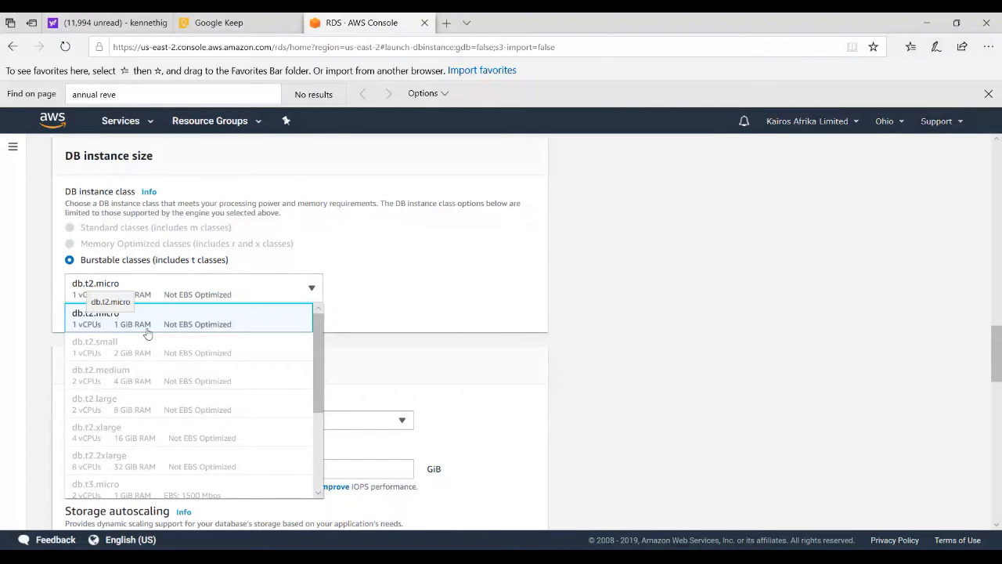
left_click(353, 305)
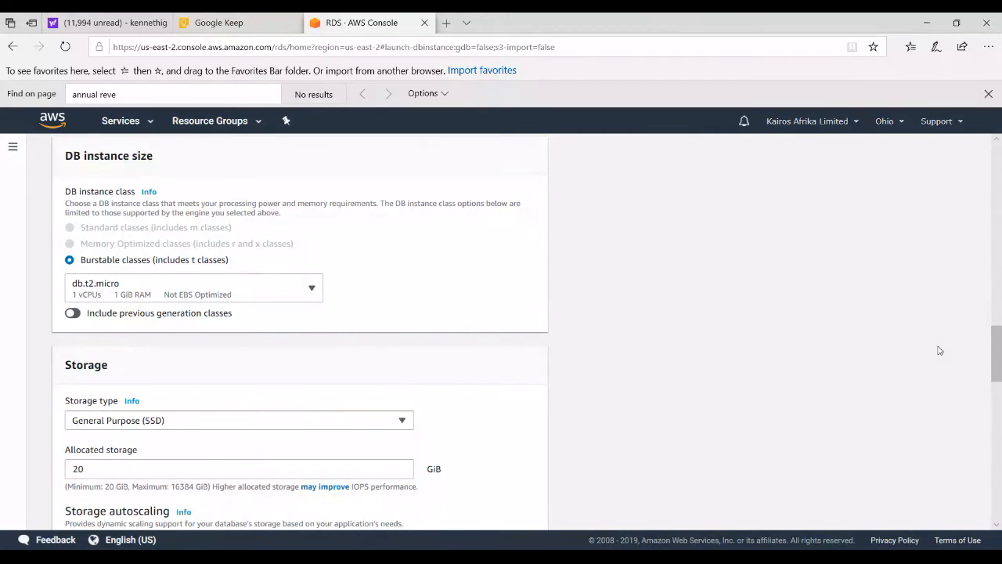
left_click_drag(995, 352, 996, 384)
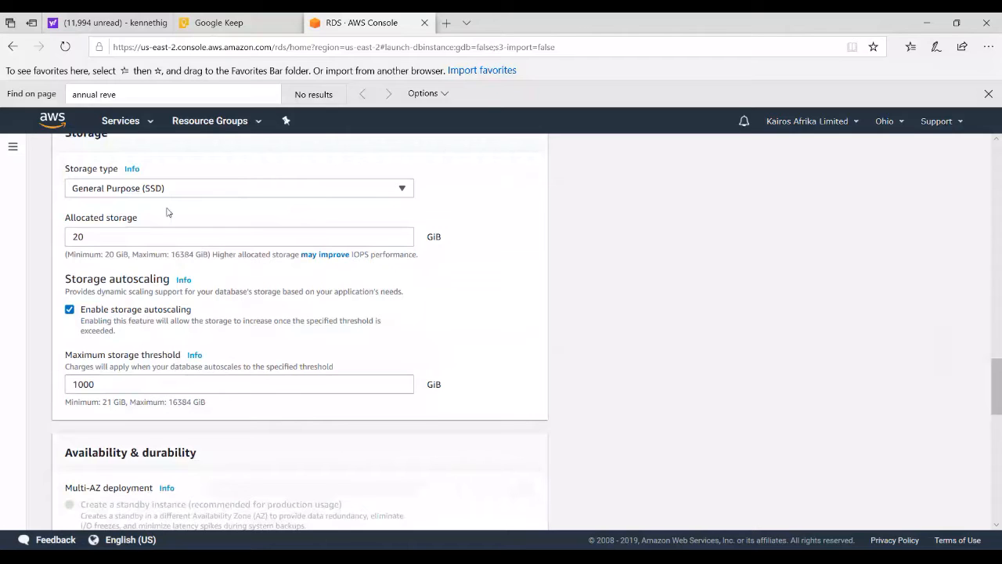
scroll(167, 211, "down", 3)
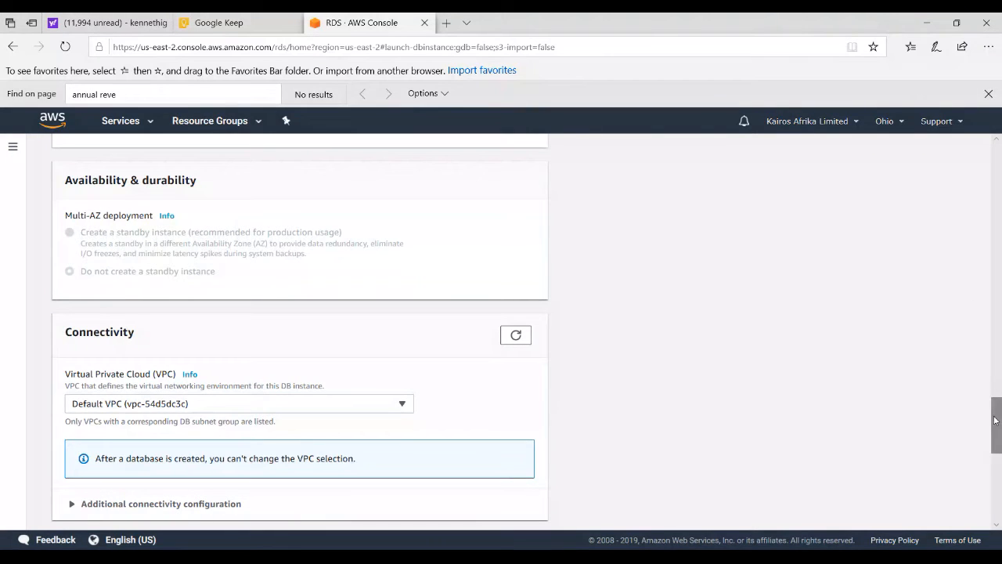
mouse_move(999, 414)
left_mouse_down()
mouse_move(999, 433)
mouse_move(999, 405)
left_mouse_up()
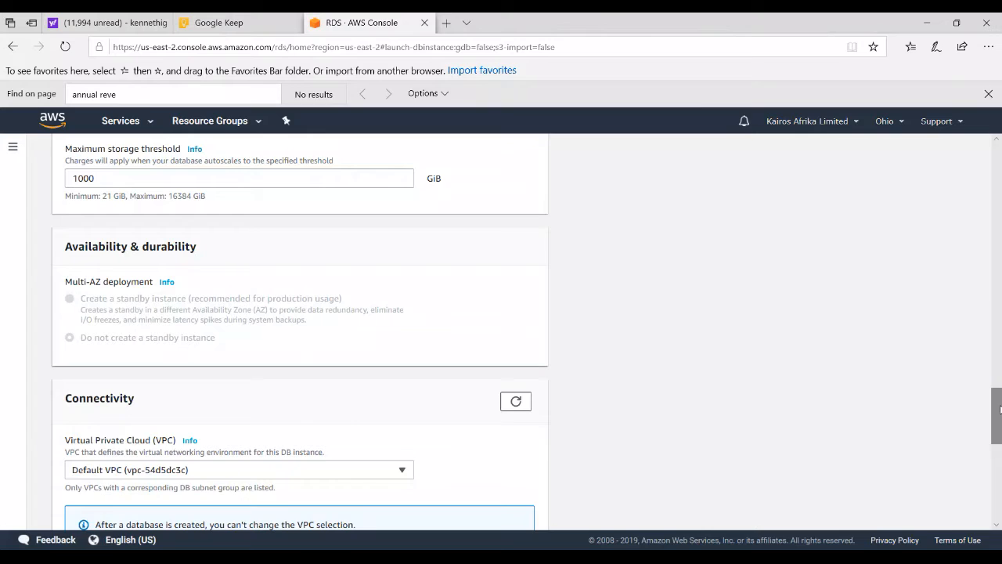
scroll(1000, 409, "down", 1)
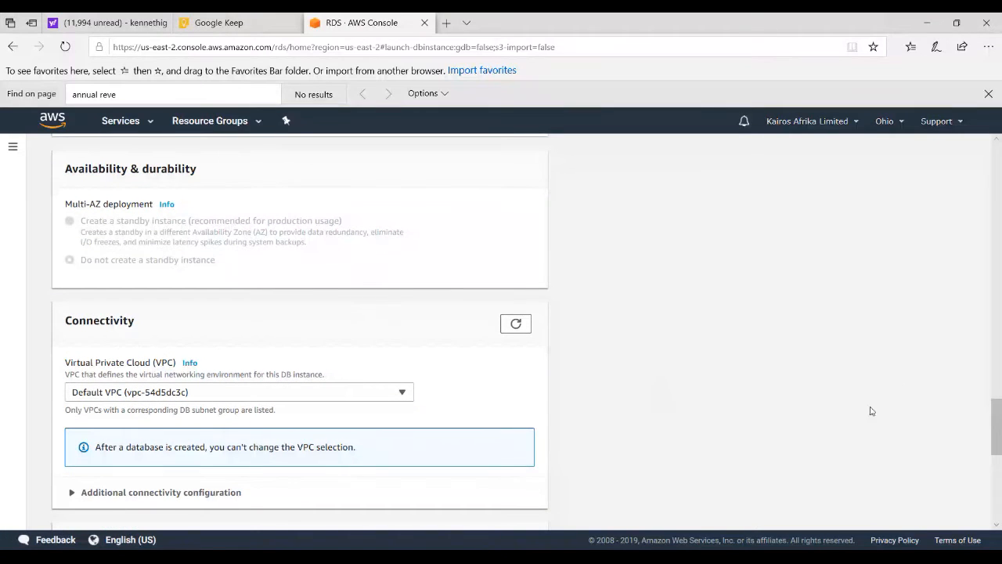
Select the KairosAfrika VPC as the virtual private cloud for the DB instance
scroll(997, 419, "down", 2)
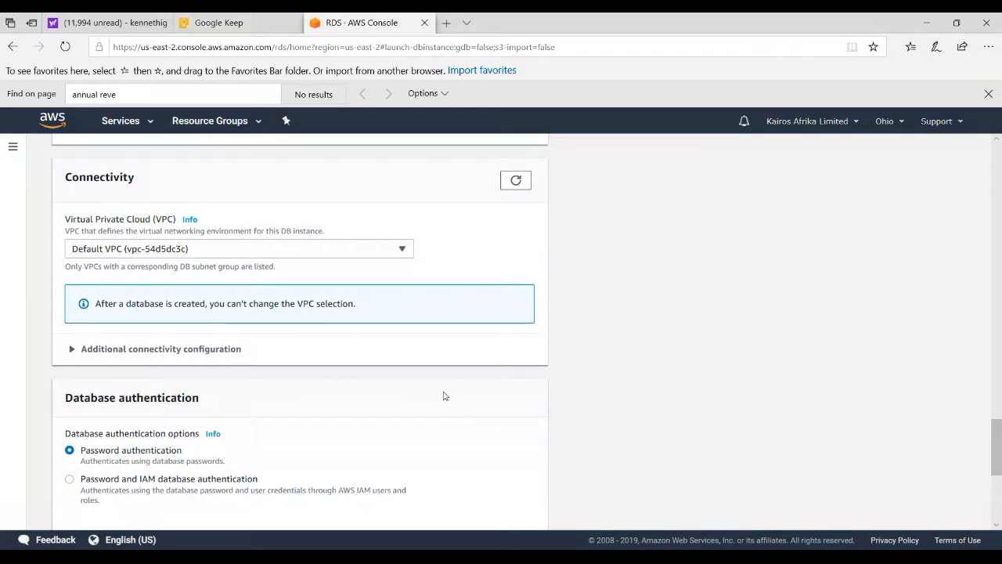
left_click(405, 250)
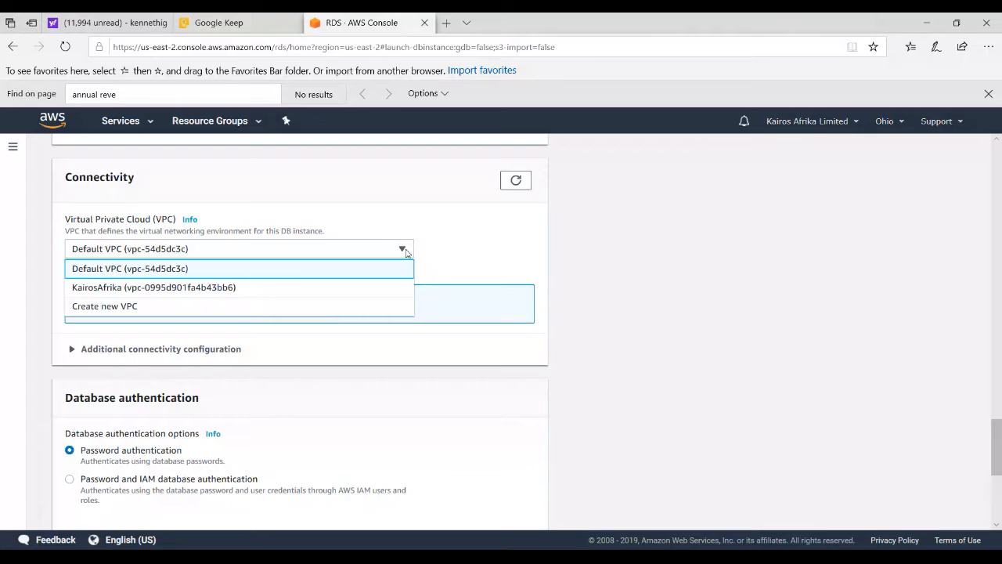
left_click(141, 287)
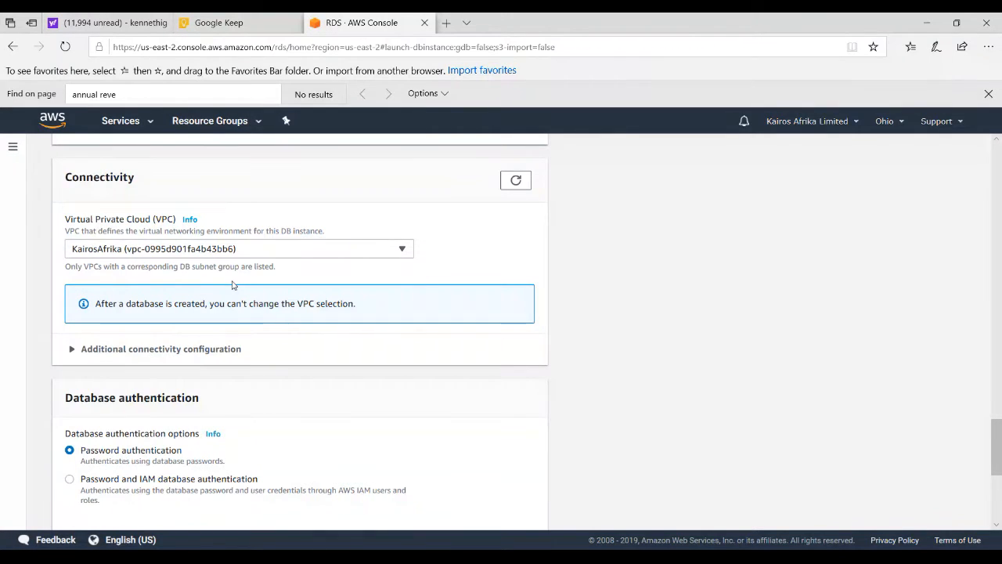
In the additional connectivity configuration, set the subnet group to databasesubnetgrppublic and make the database publicly accessible
left_click(70, 349)
left_click_drag(997, 395, 997, 416)
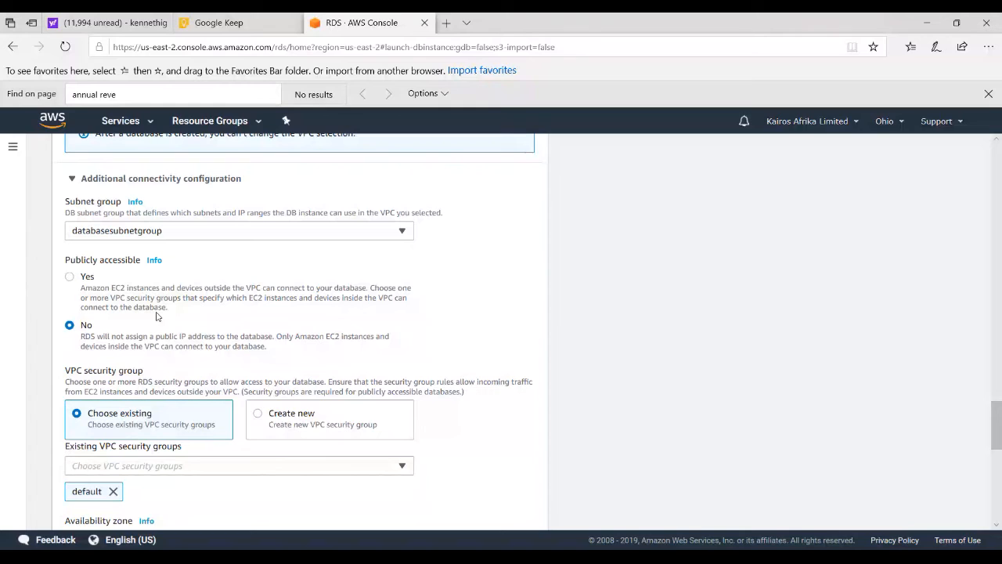
left_click(402, 235)
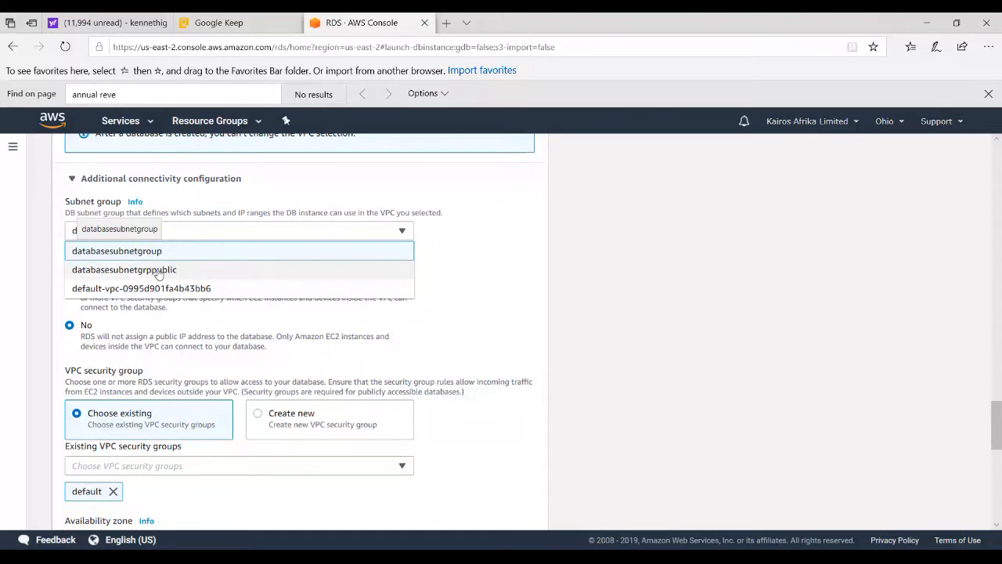
left_click(188, 269)
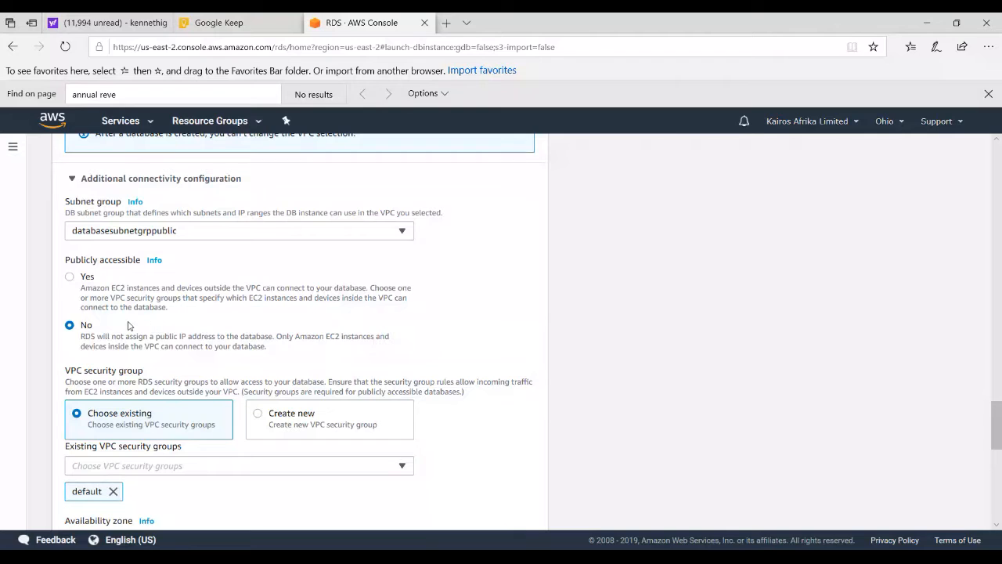
left_click(70, 278)
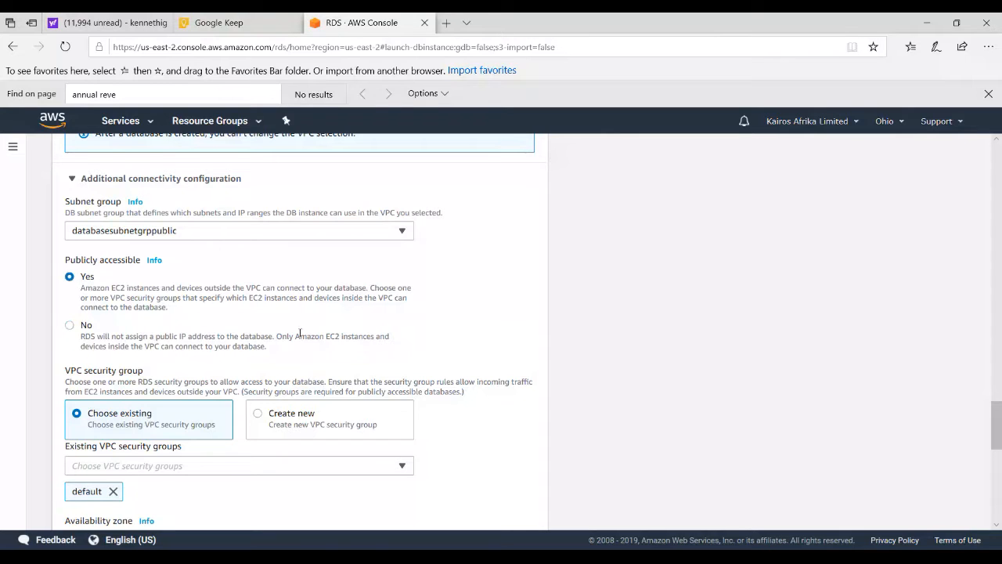
left_click_drag(997, 415, 997, 430)
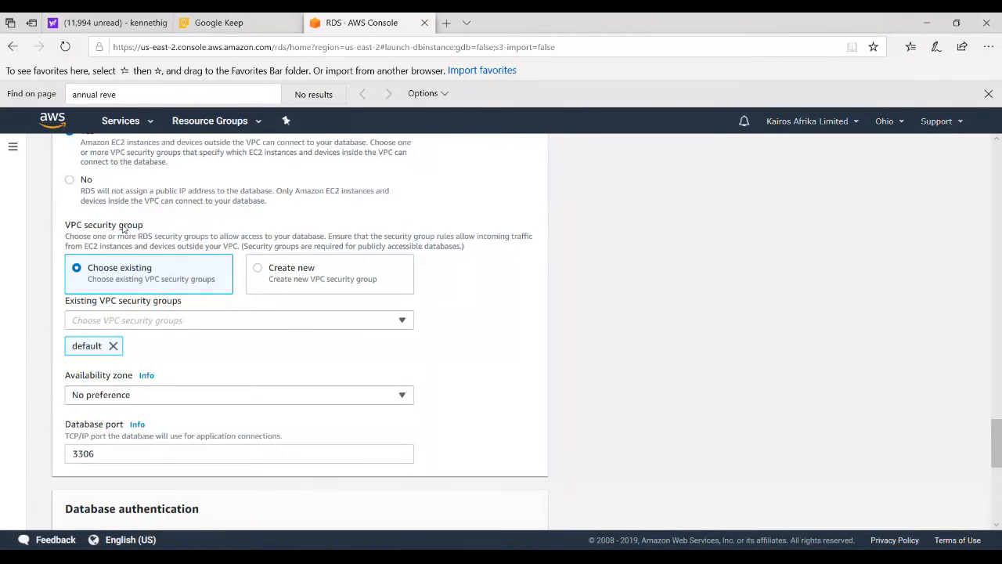
Assign the existing DatabaseServers VPC security group to the DB instance and leave the availability zone at No preference
left_click(406, 324)
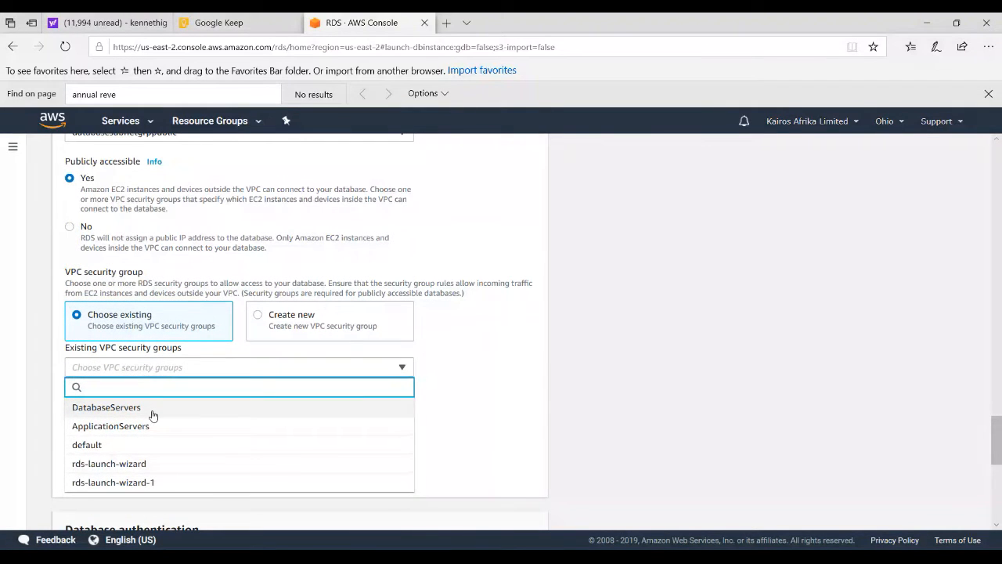
left_click(154, 415)
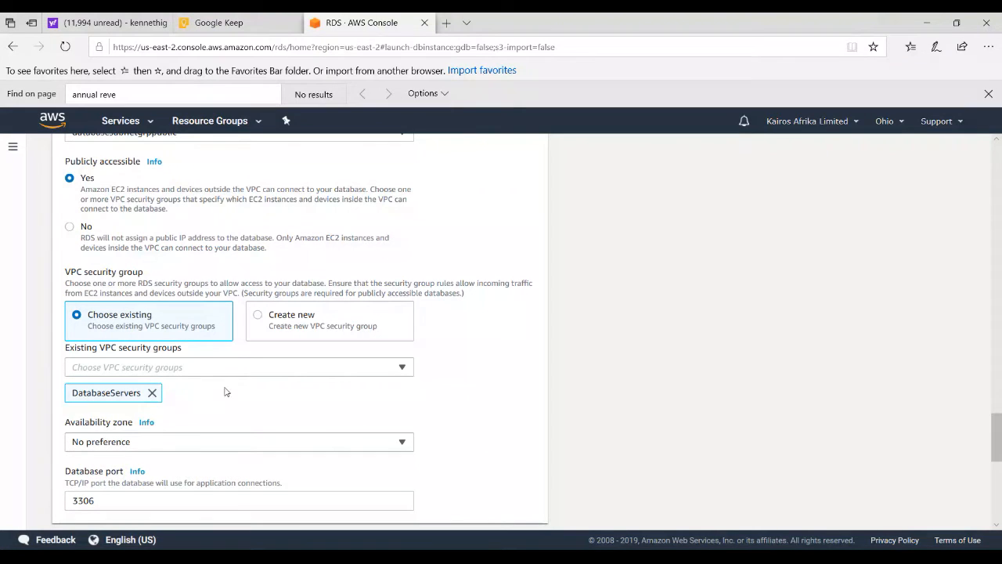
left_click_drag(998, 430, 998, 449)
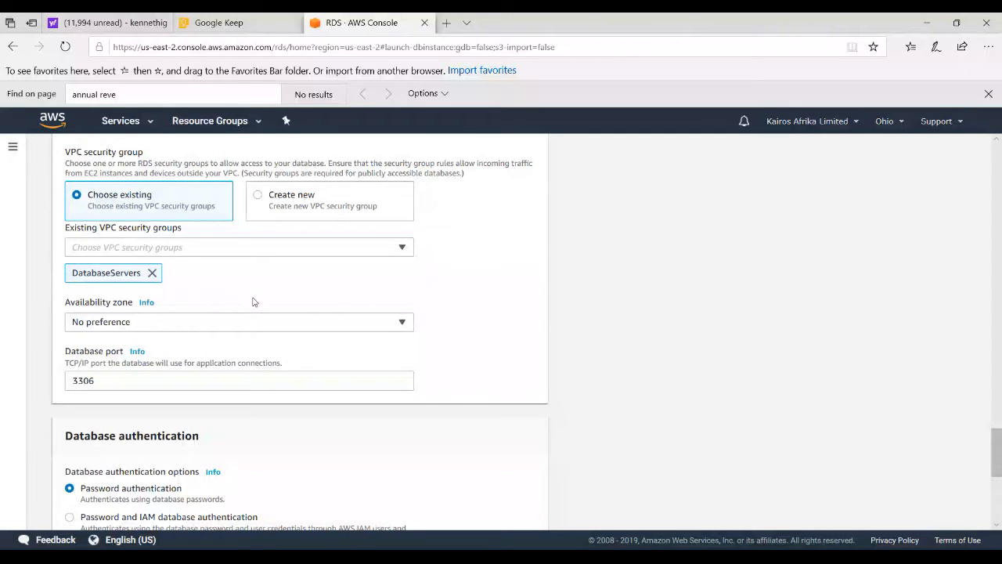
left_click(402, 324)
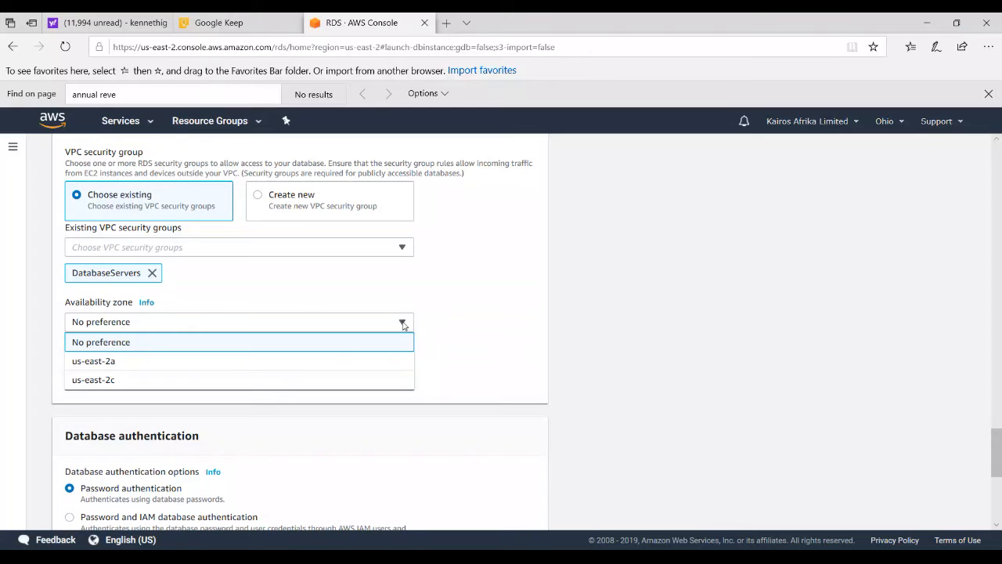
left_click(450, 324)
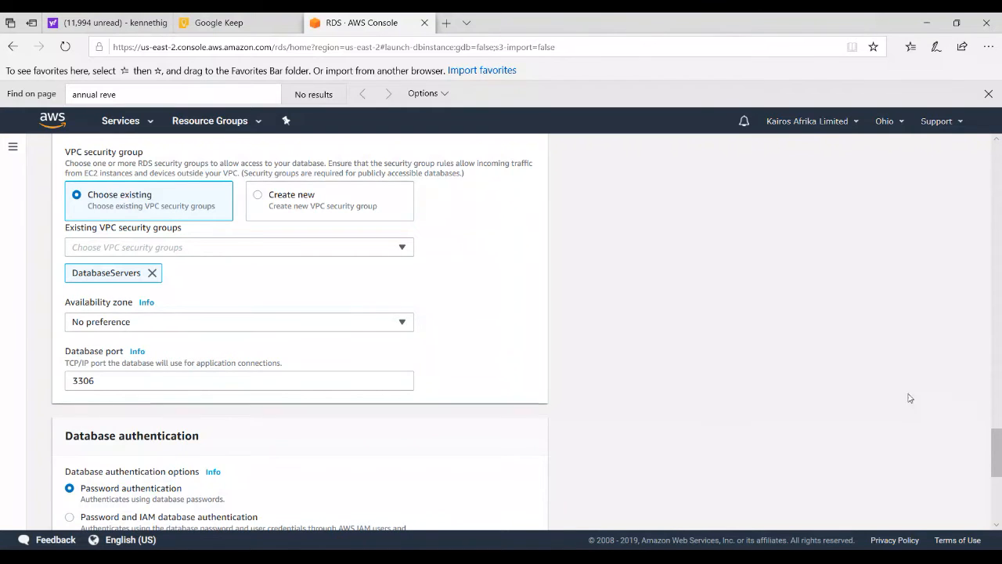
In the additional configuration, set the initial database name to eatdb
left_click_drag(1000, 454, 997, 471)
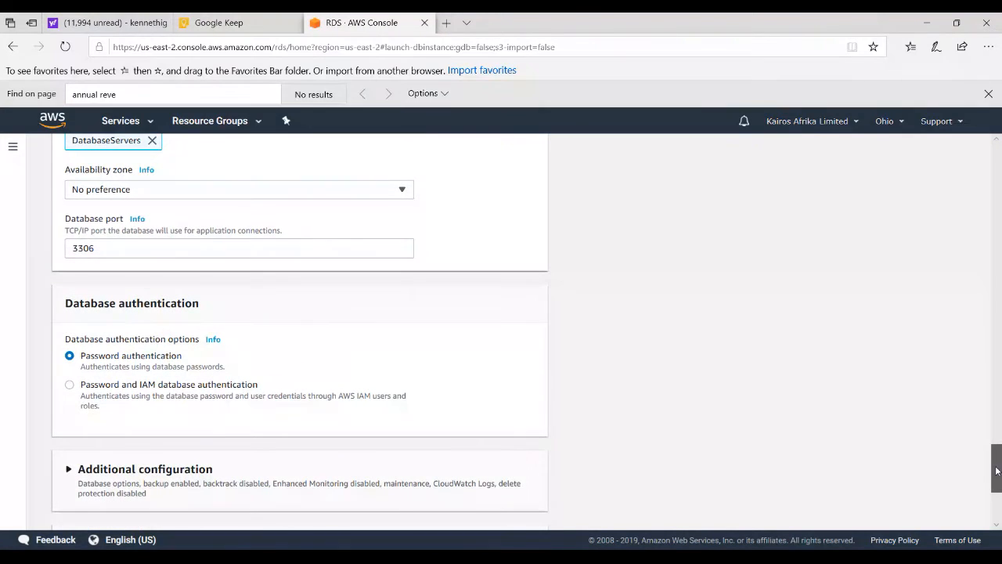
left_click_drag(997, 470, 994, 486)
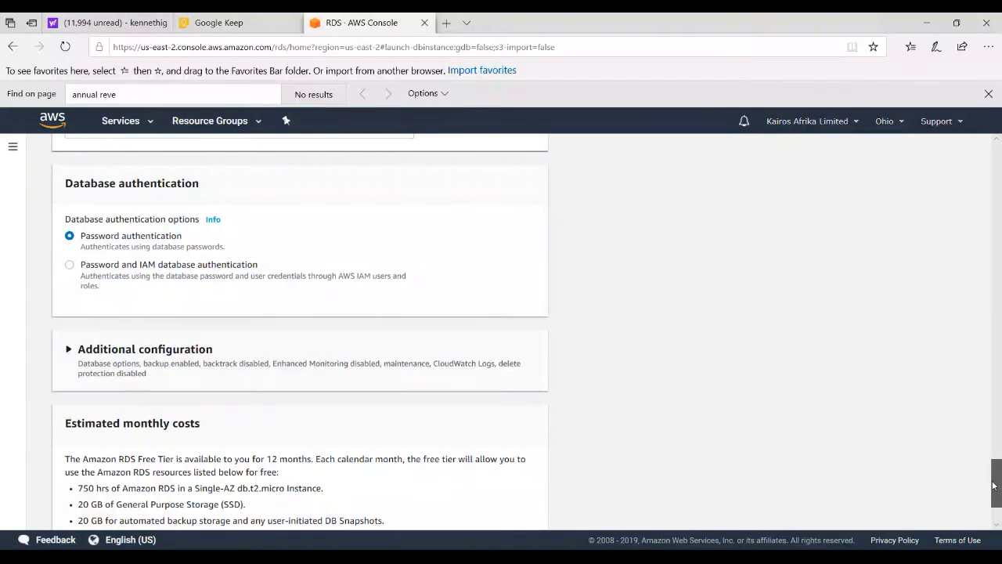
left_click_drag(994, 486, 995, 494)
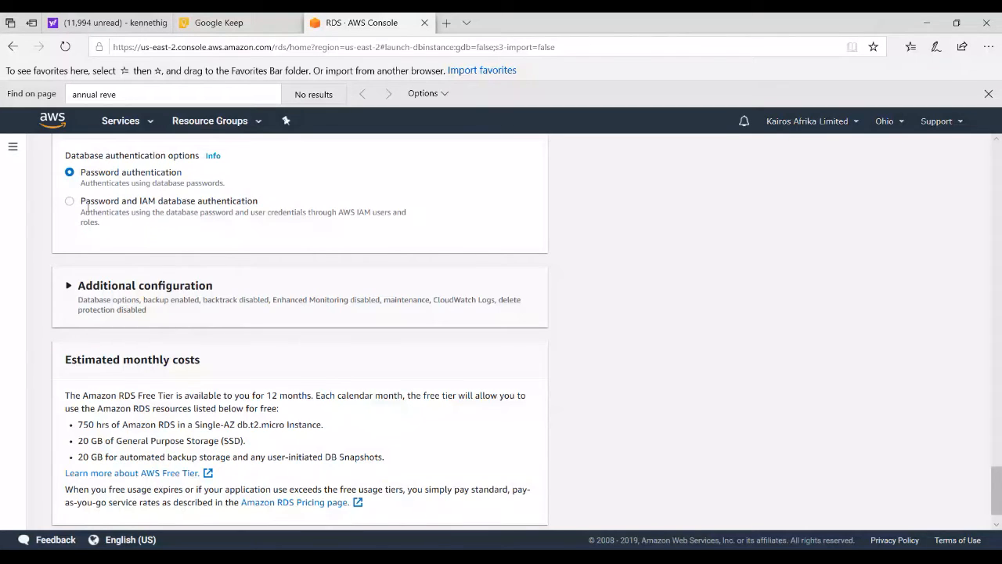
left_click(69, 288)
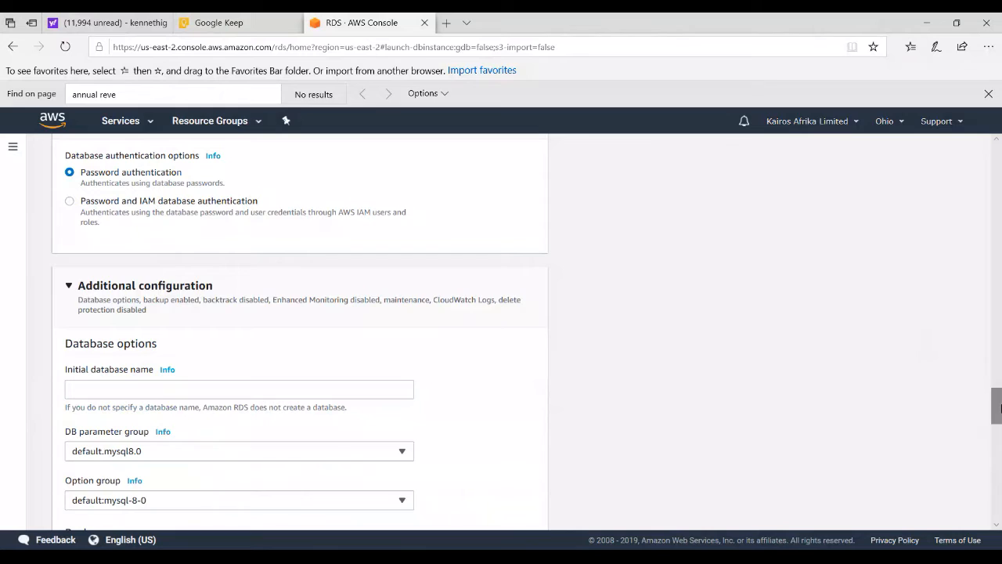
mouse_move(996, 407)
left_mouse_down()
mouse_move(996, 422)
mouse_move(1000, 415)
left_mouse_up()
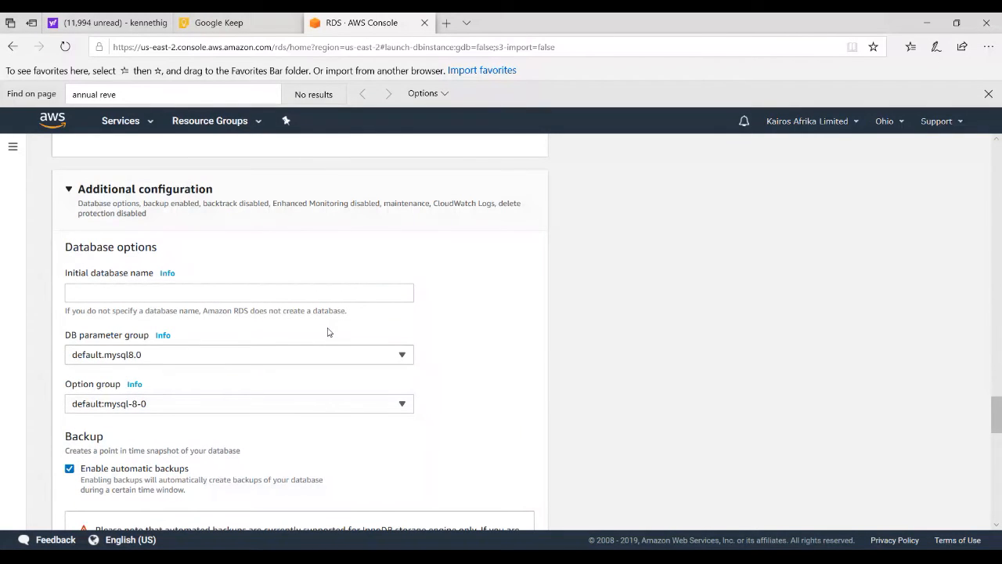
left_click(113, 293)
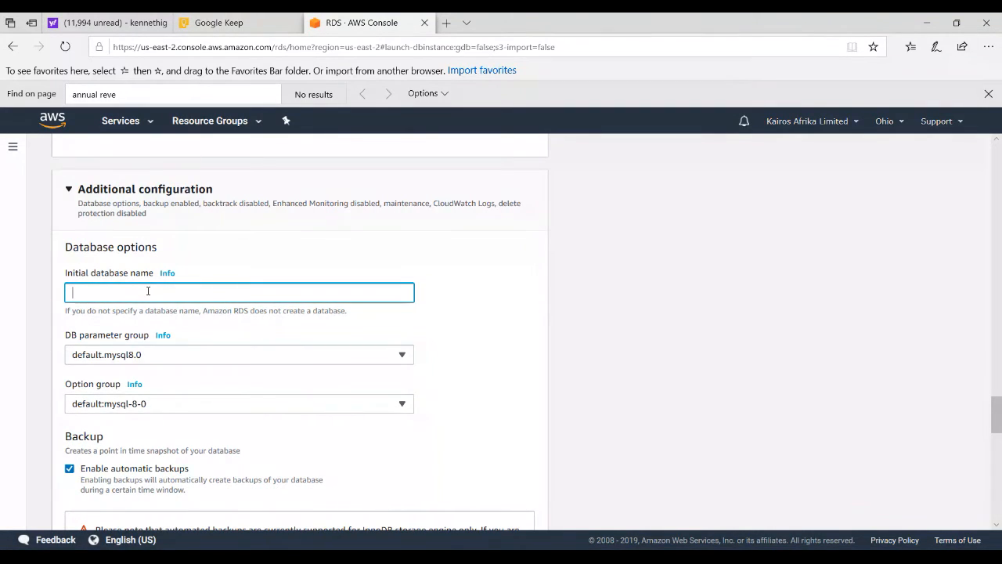
type("eatdb")
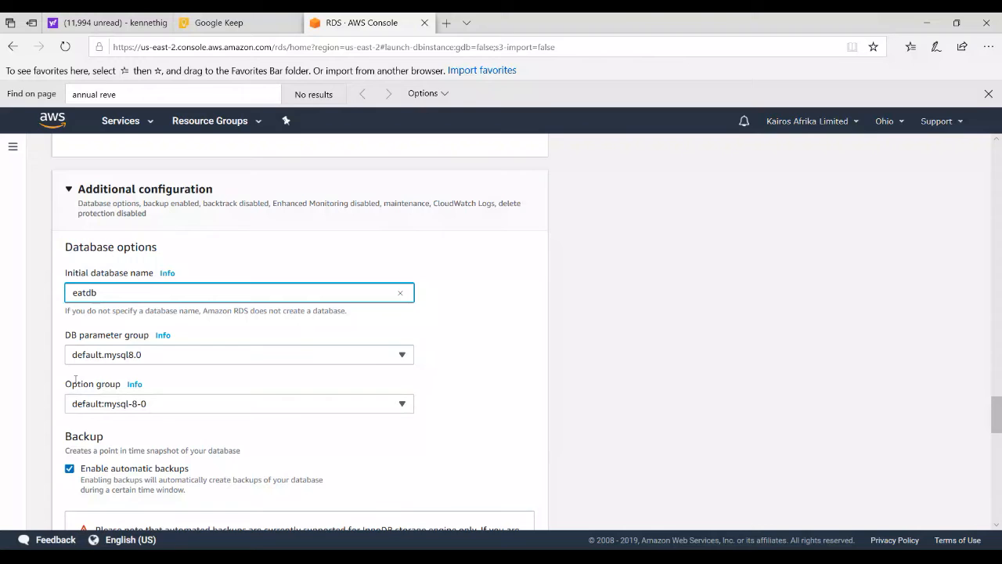
Select a custom backup window starting at 01:00 UTC with a duration of 3 hours
left_click_drag(999, 416, 979, 437)
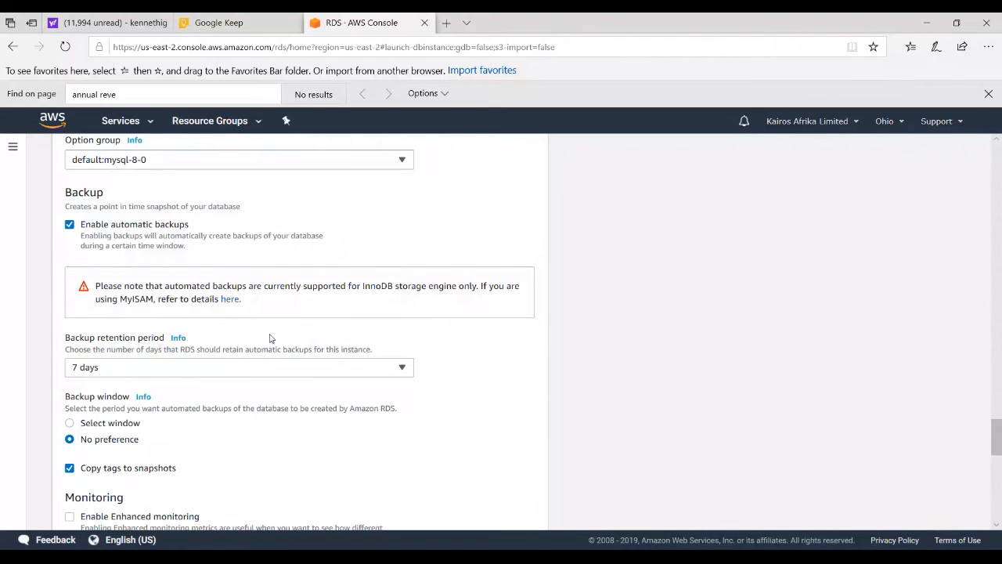
left_click_drag(998, 438, 999, 456)
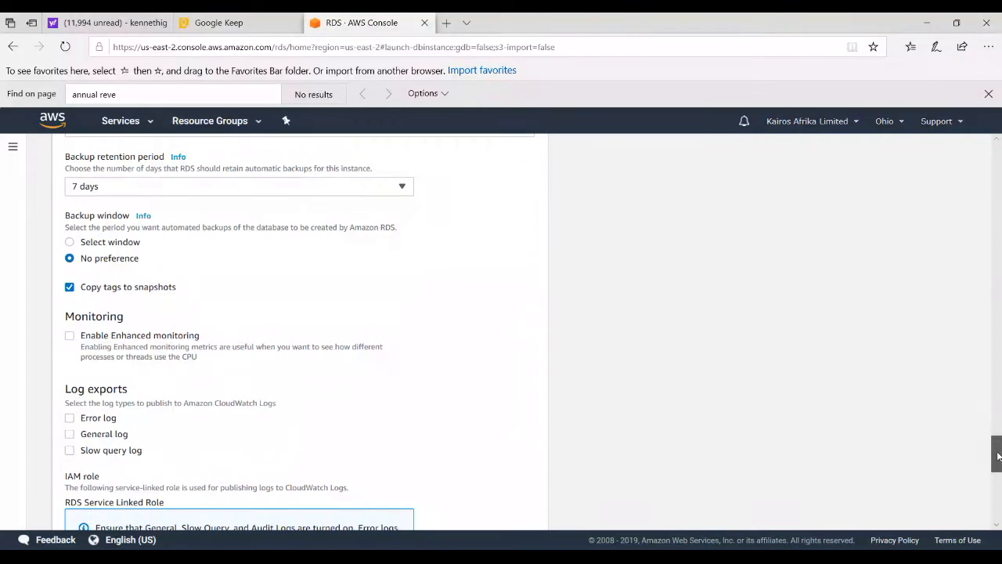
left_click(70, 243)
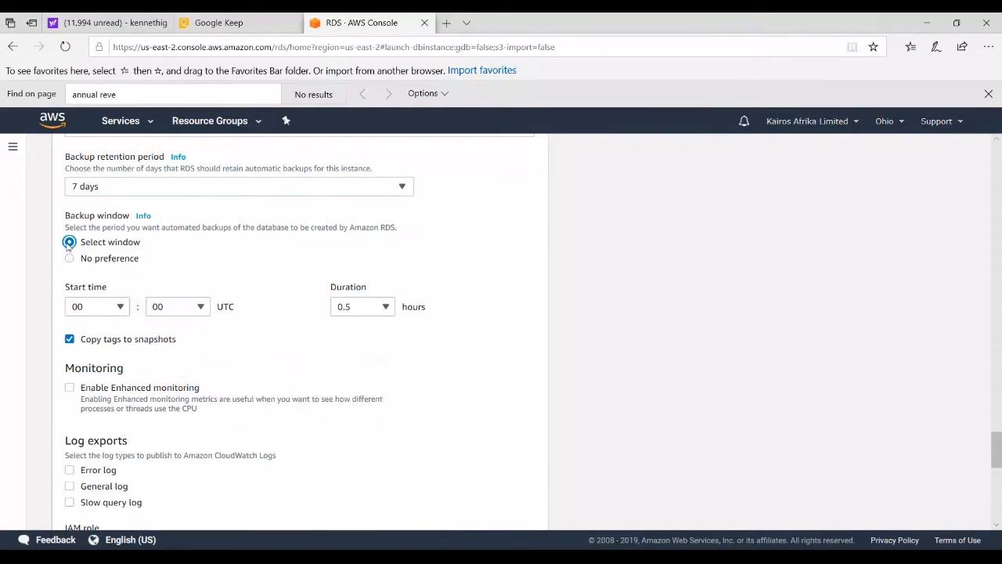
left_click(119, 307)
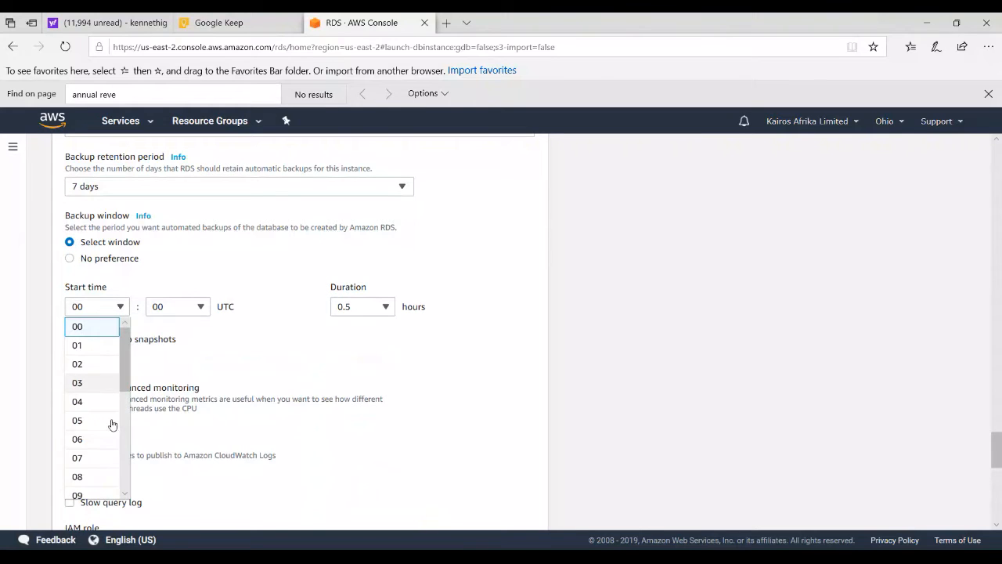
left_click_drag(121, 362, 122, 393)
scroll(86, 349, "up", 2)
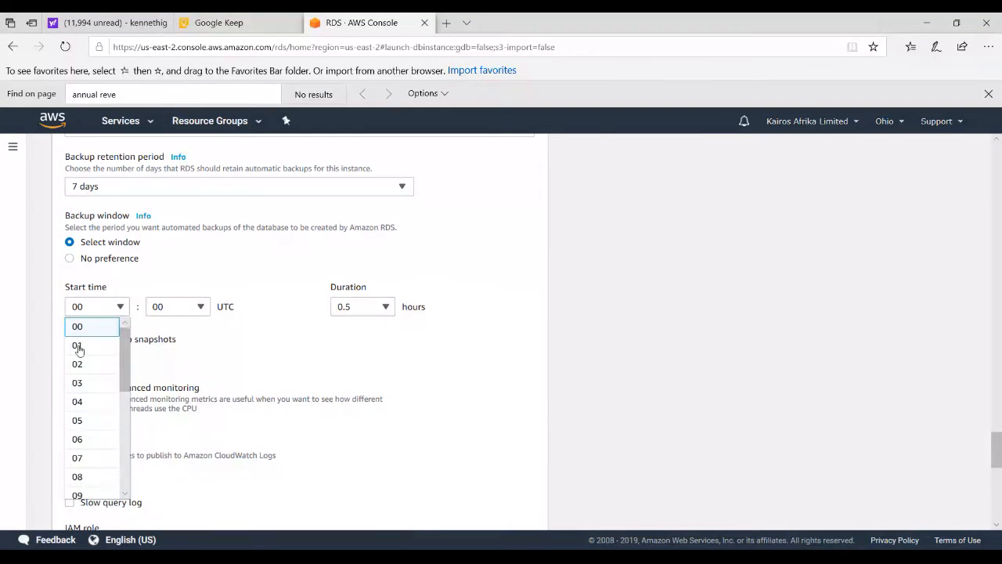
left_click(99, 346)
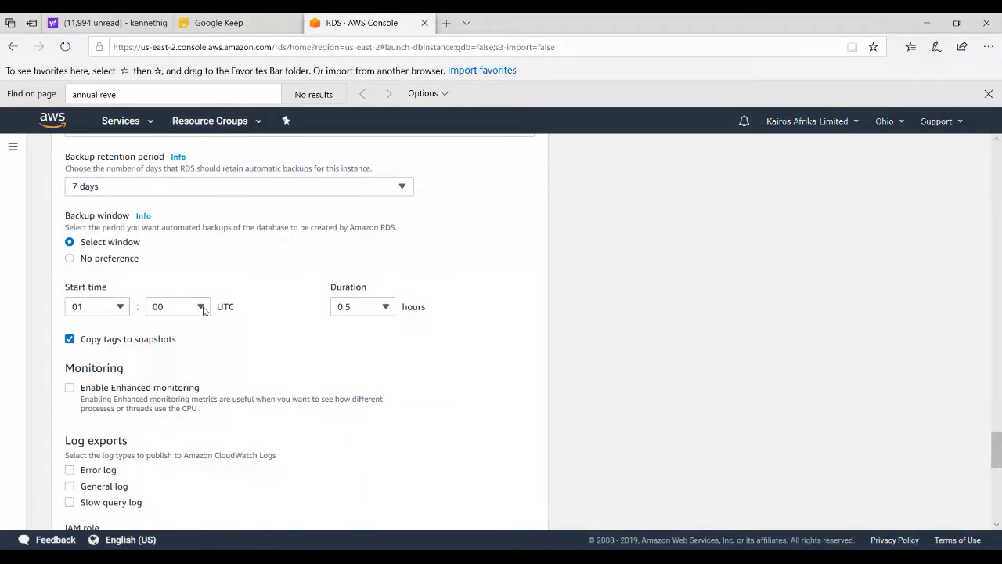
left_click(381, 313)
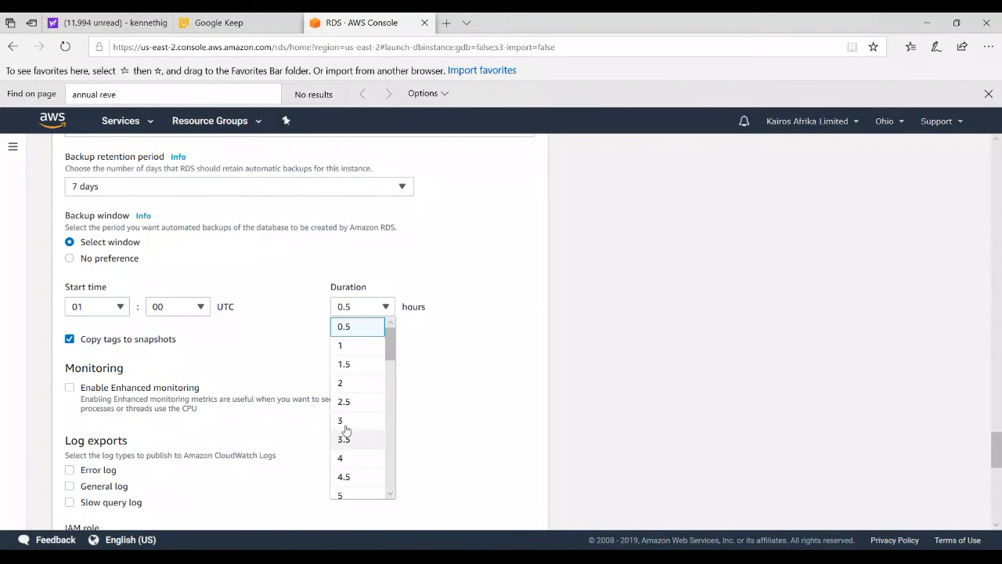
left_click(343, 419)
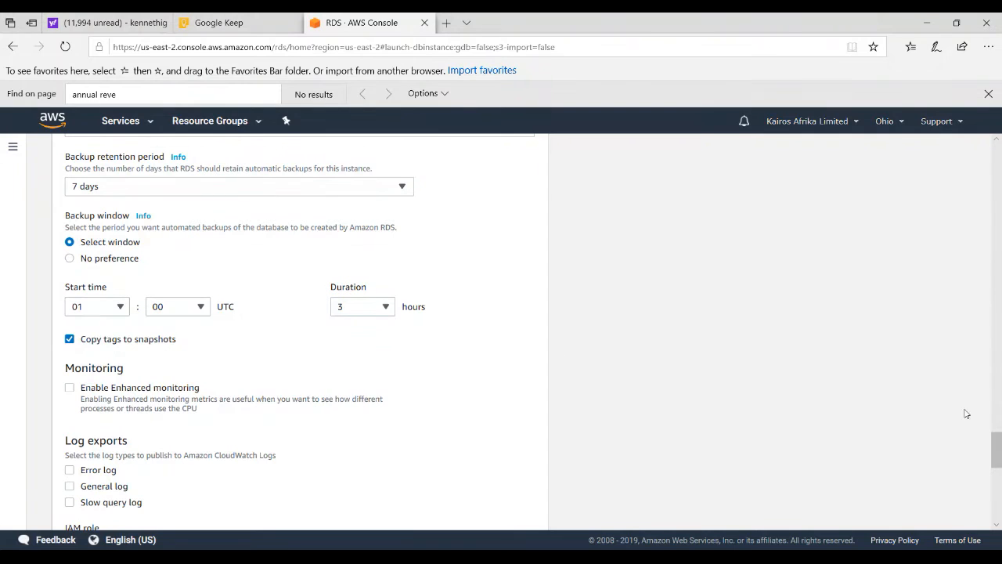
Enable publishing the error log to CloudWatch Logs and create the database
left_click_drag(997, 448, 1000, 468)
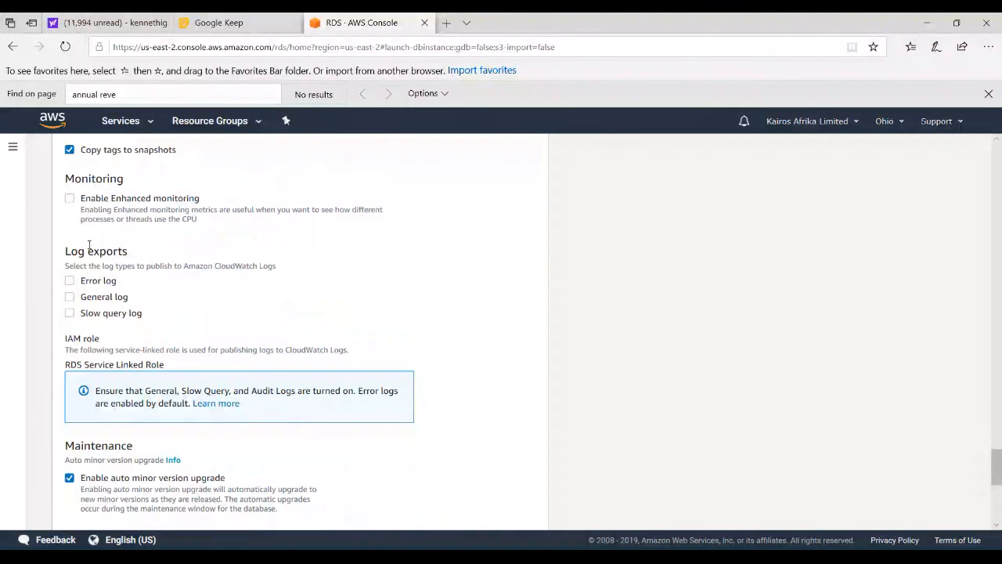
left_click(70, 283)
left_click_drag(998, 462, 996, 499)
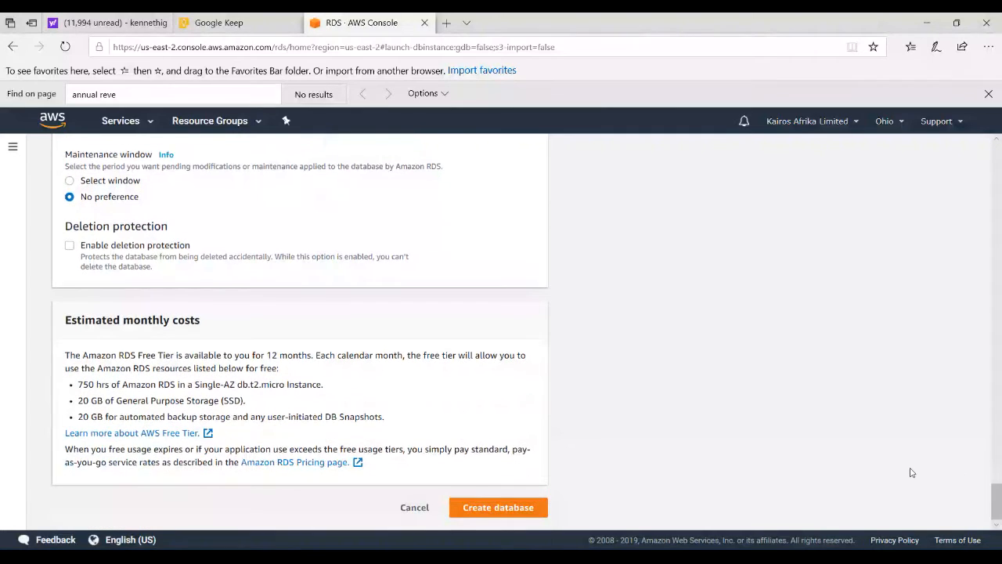
left_click(488, 509)
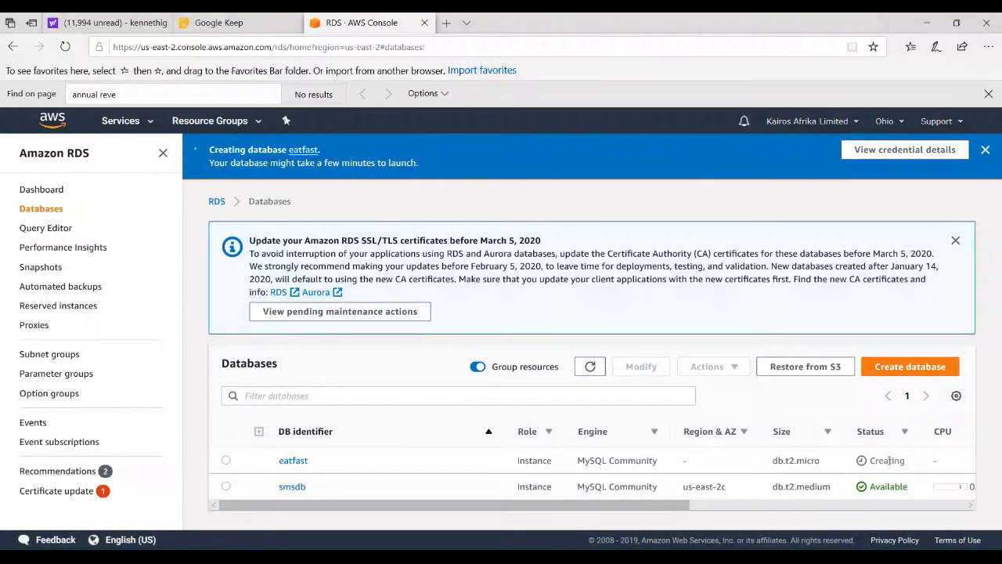
Open the databasesubnetgroup subnet group and examine its details, availability zones and subnet CIDR blocks
left_click(63, 355)
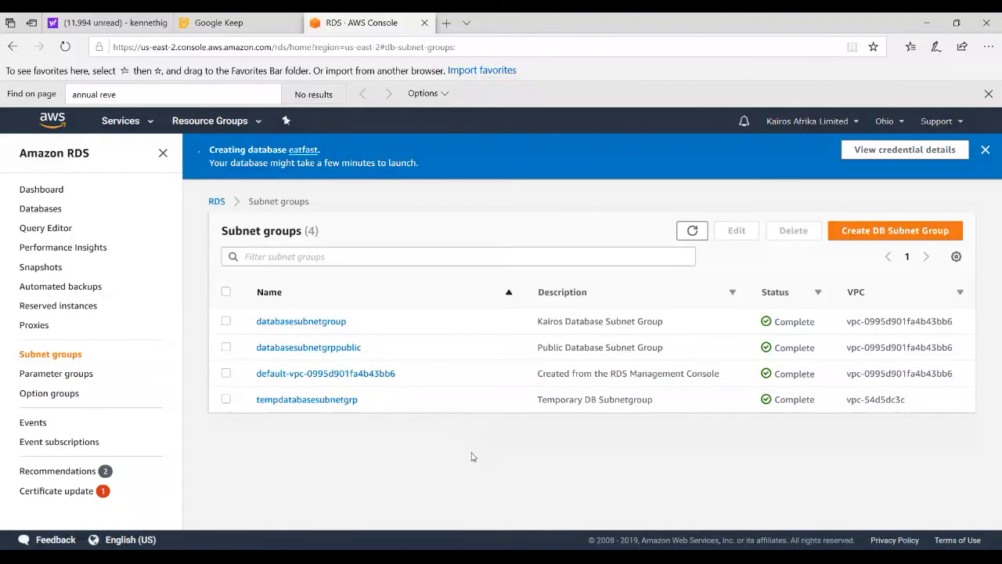
left_click(307, 324)
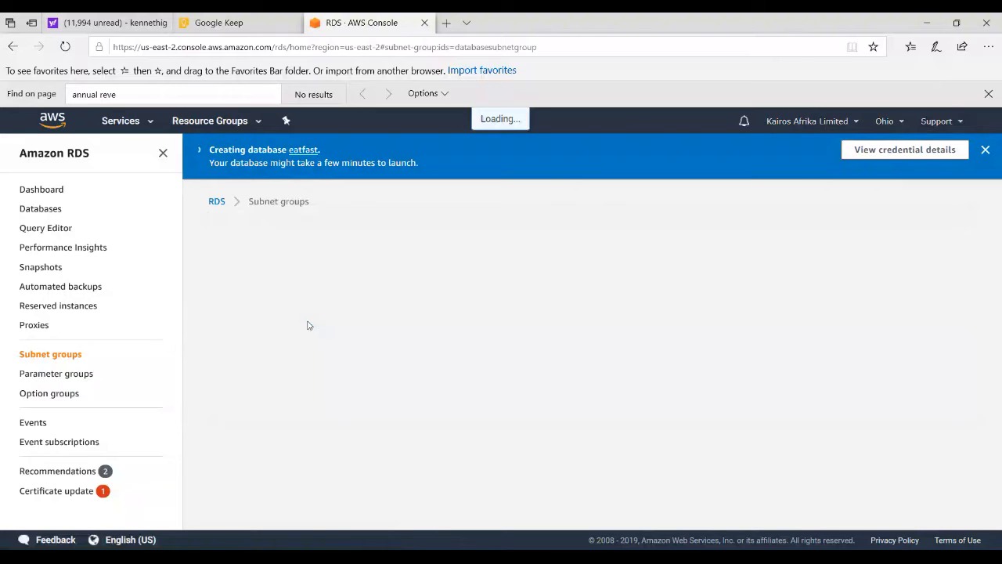
scroll(309, 326, "down", 3)
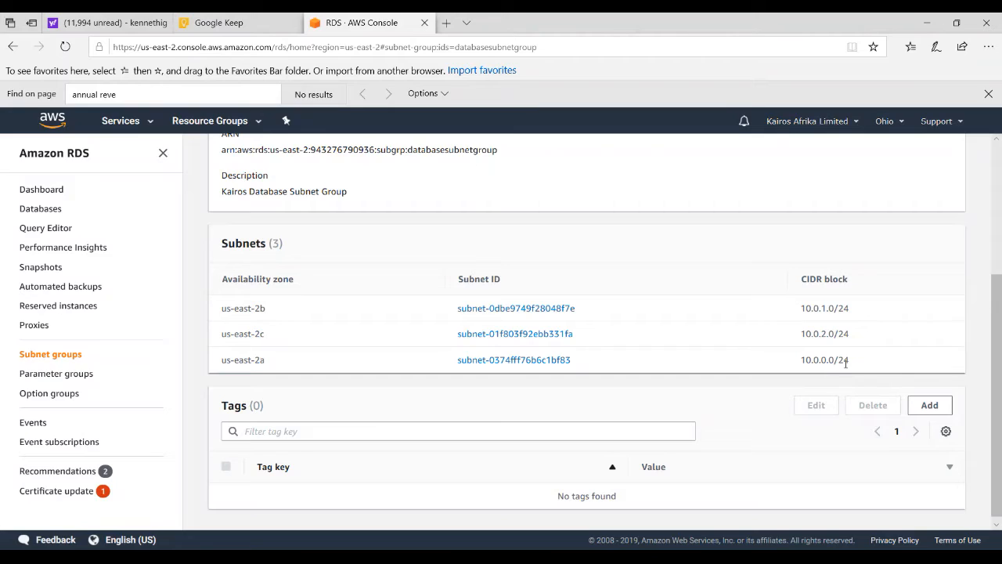
left_click_drag(828, 362, 836, 363)
left_click_drag(836, 362, 859, 364)
left_click(817, 360)
left_click_drag(803, 361, 828, 363)
left_click_drag(827, 362, 834, 361)
left_click(811, 360)
left_click_drag(801, 308, 830, 314)
left_click_drag(800, 360, 830, 365)
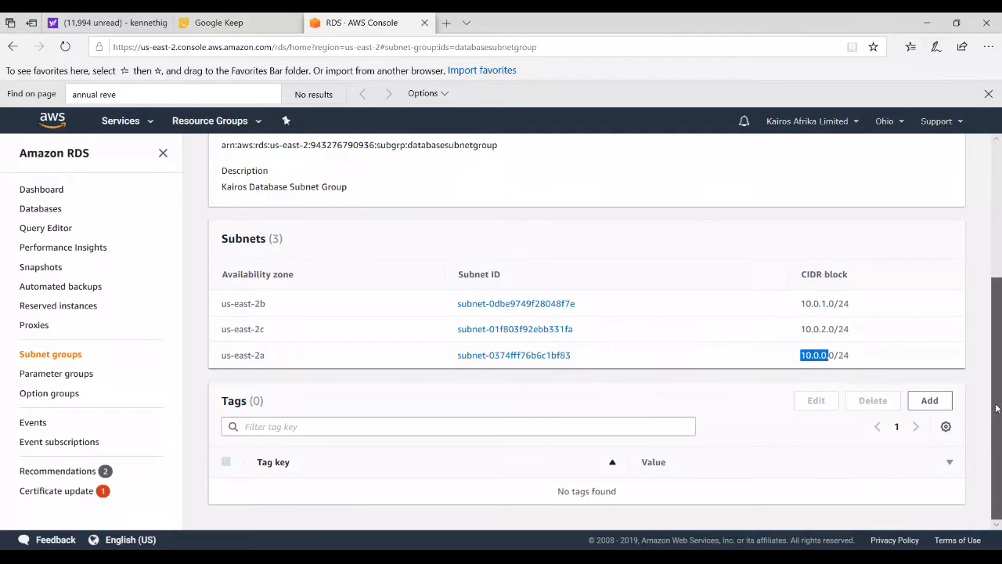
left_click(757, 347)
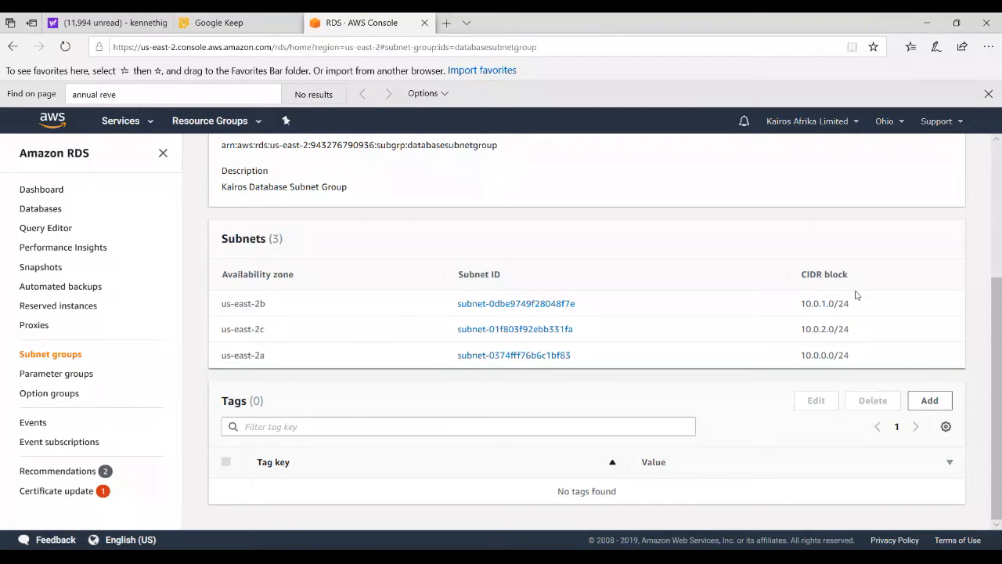
scroll(308, 245, "up", 1)
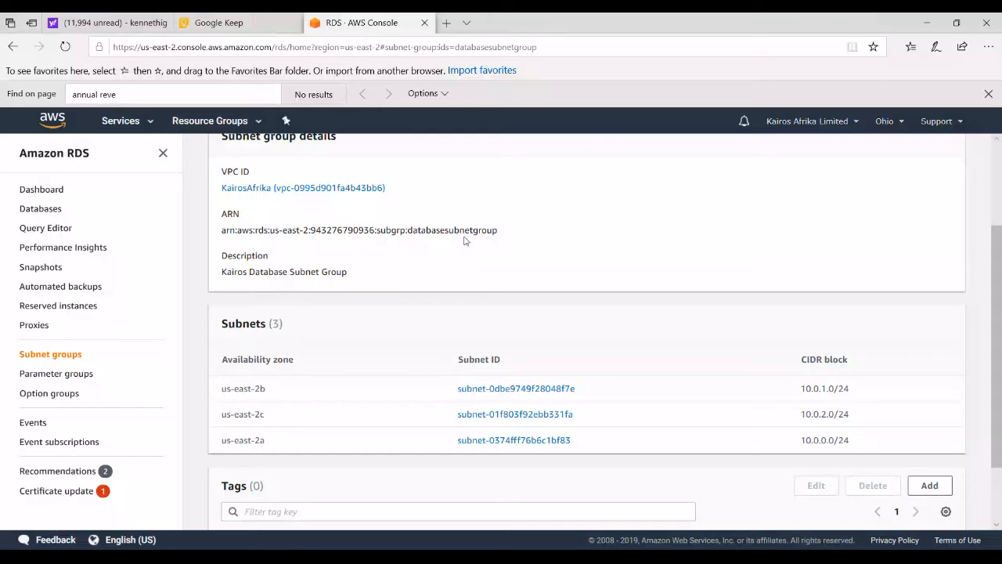
left_click_drag(998, 280, 998, 337)
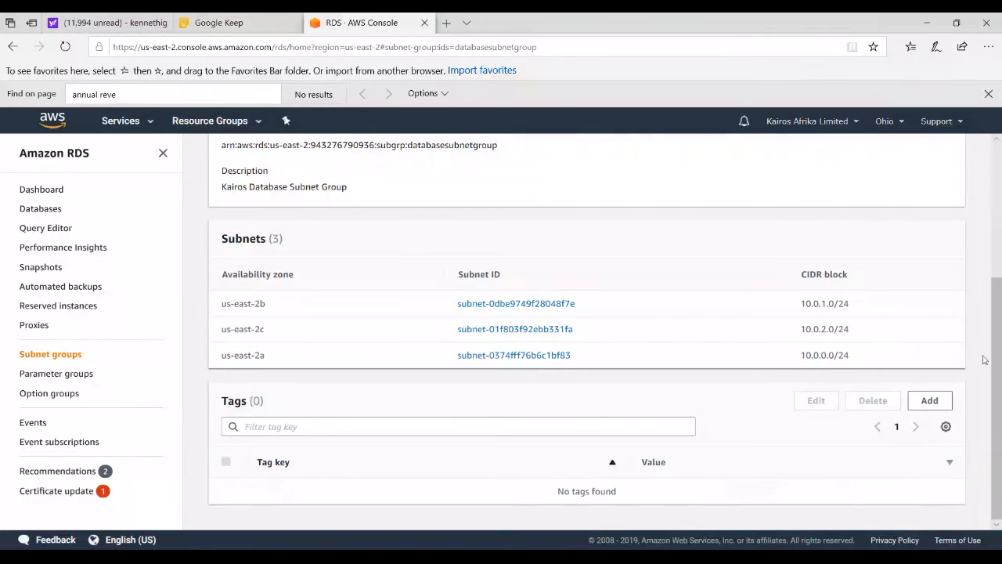
left_click_drag(997, 360, 997, 304)
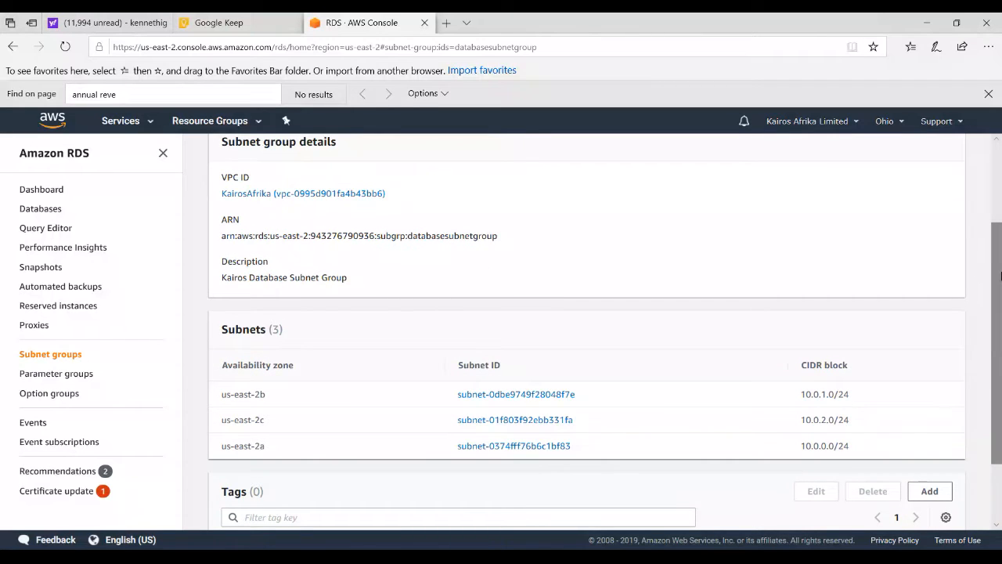
left_click_drag(1001, 276, 1001, 332)
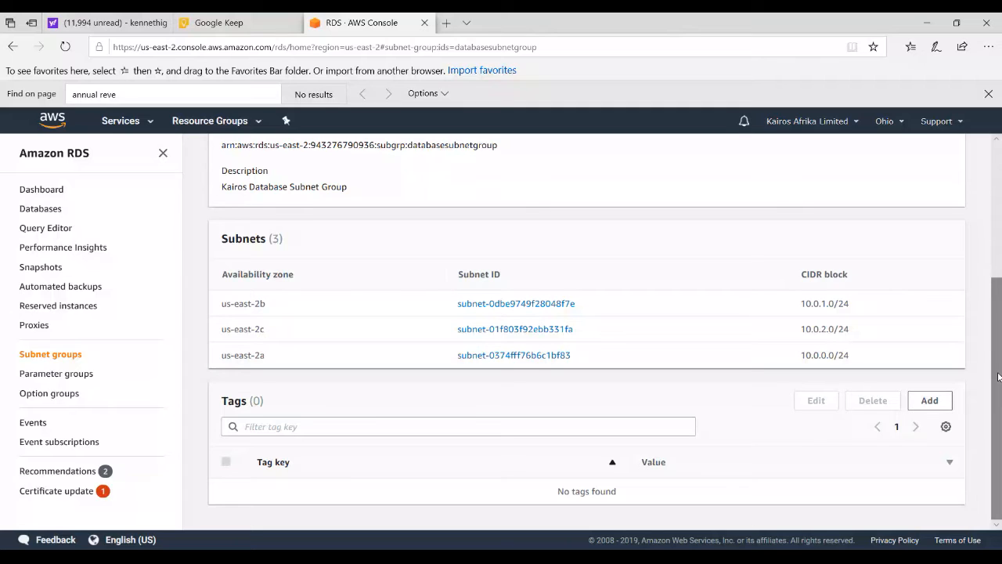
Open the databasesubnetgrppublic subnet group, examine its subnets' availability zones and CIDR blocks, and return to the subnet groups list
left_click(309, 347)
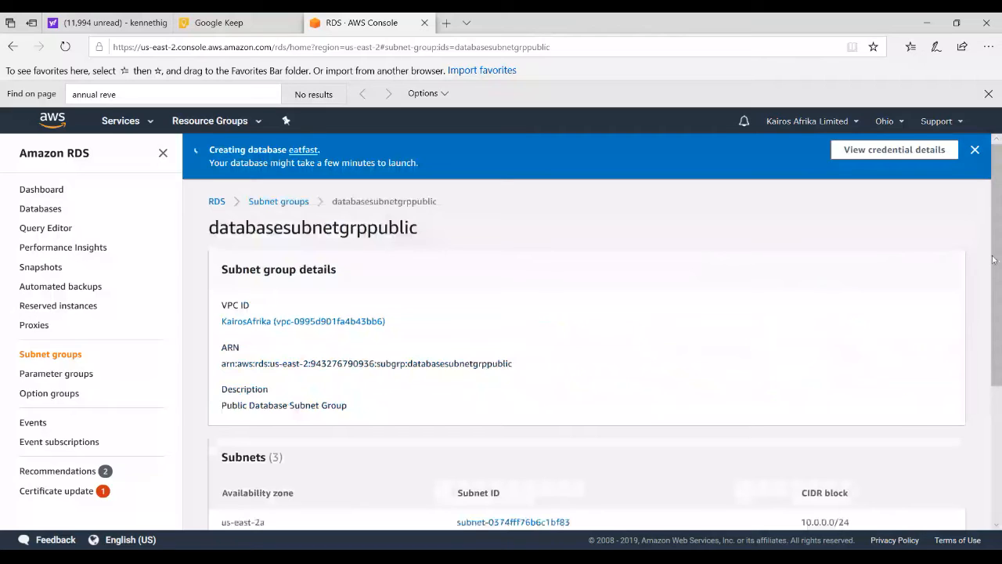
scroll(877, 319, "down", 3)
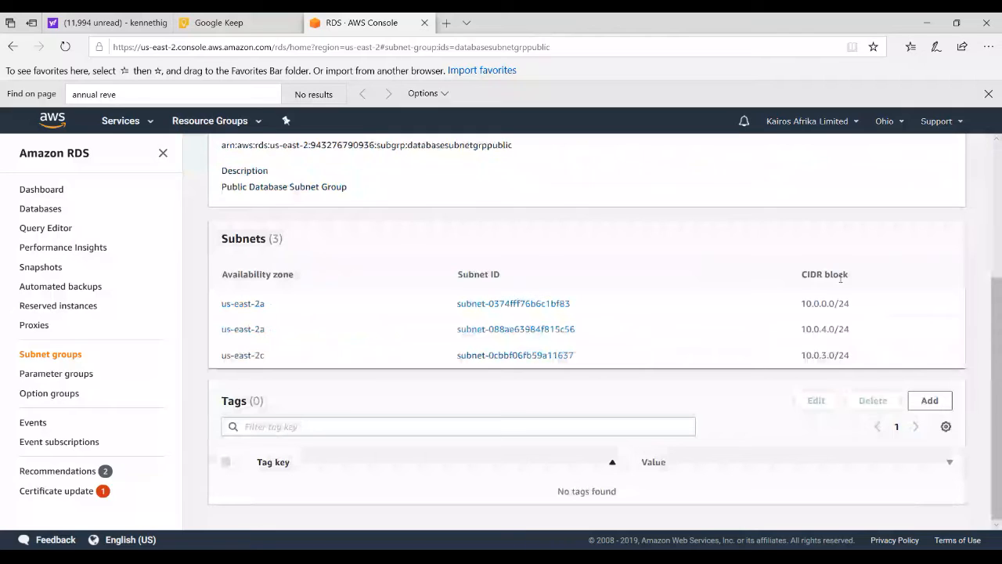
left_click_drag(801, 303, 829, 304)
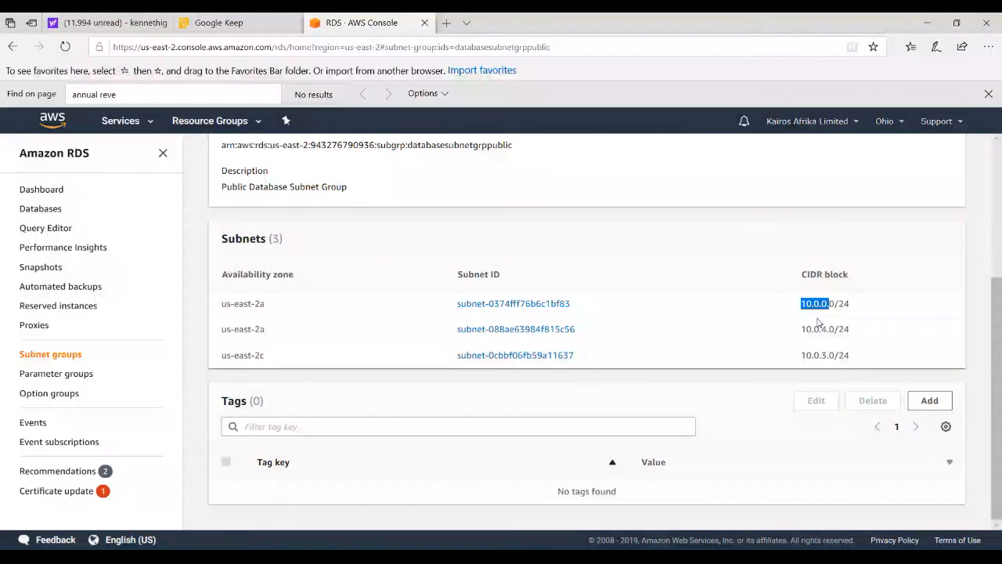
left_click(831, 304)
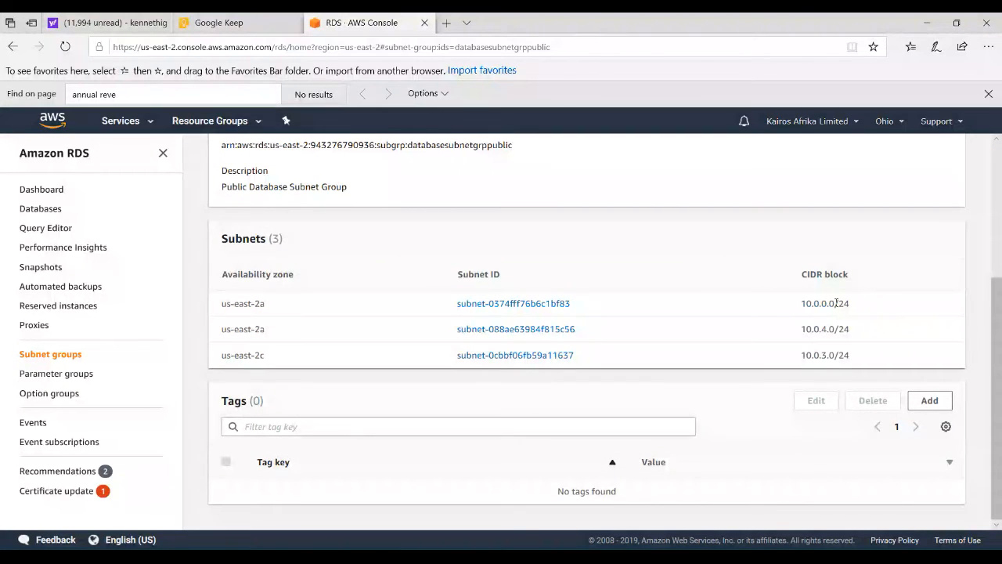
left_click_drag(829, 304, 784, 361)
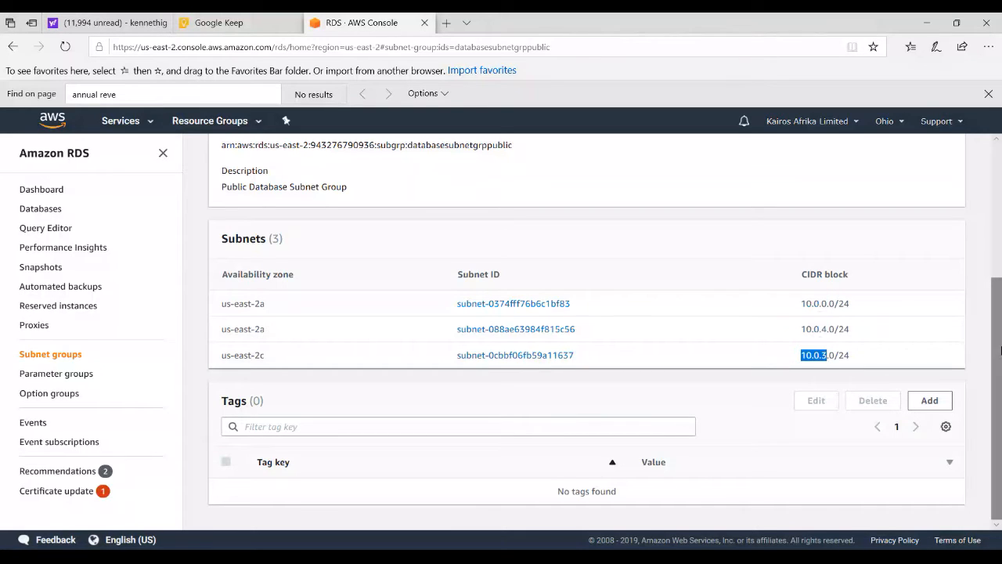
scroll(998, 300, "up", 1)
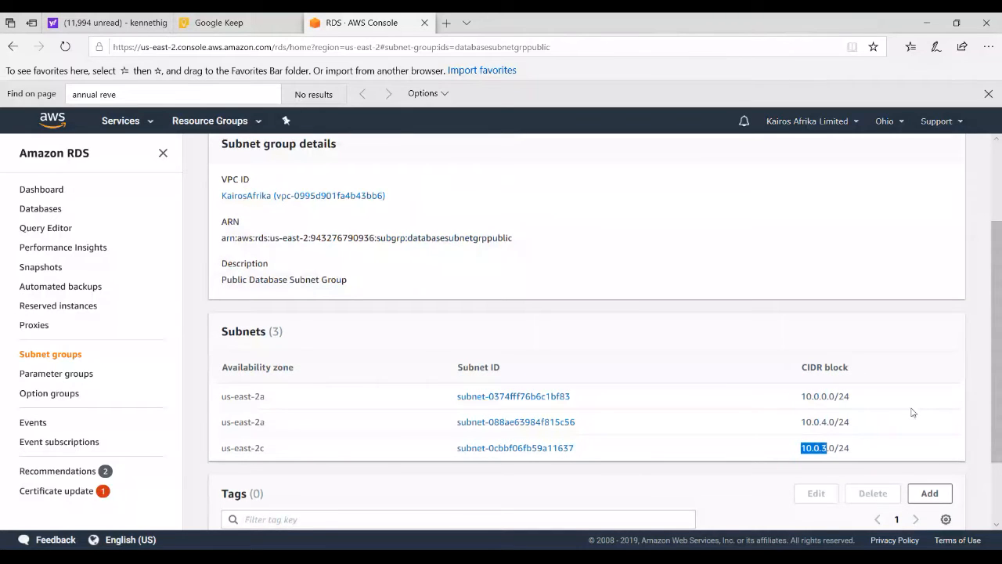
scroll(994, 417, "down", 1)
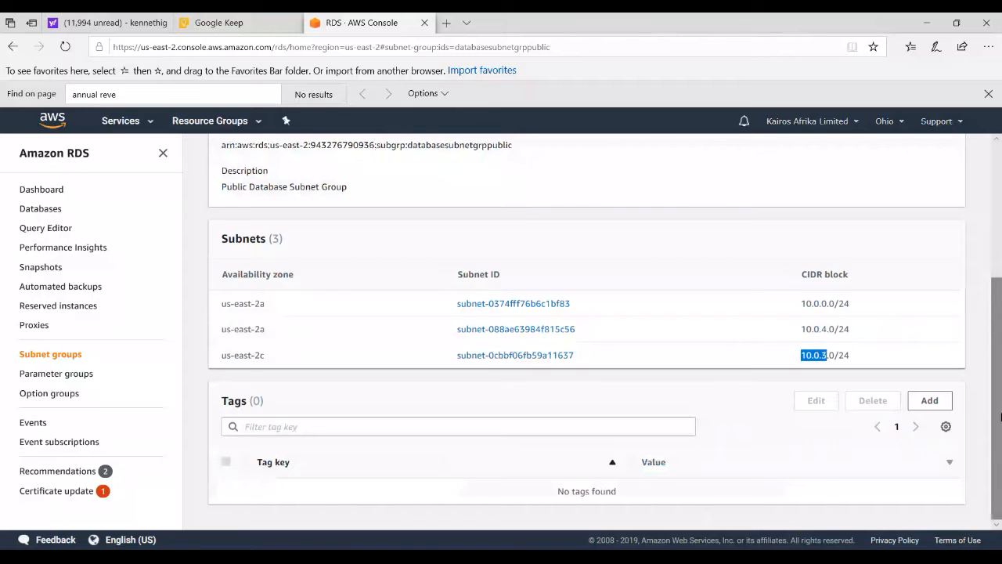
left_click(50, 354)
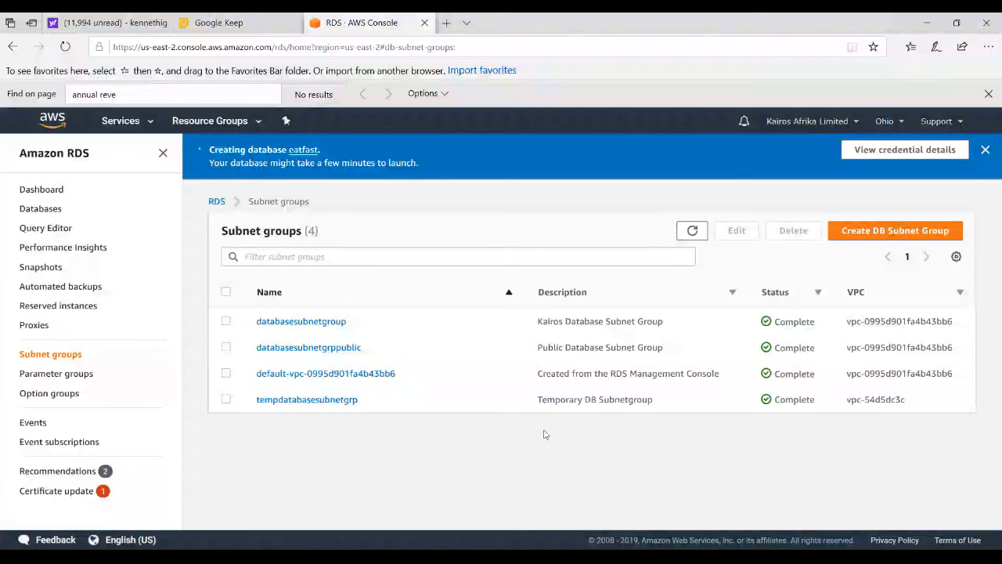
left_click(152, 123)
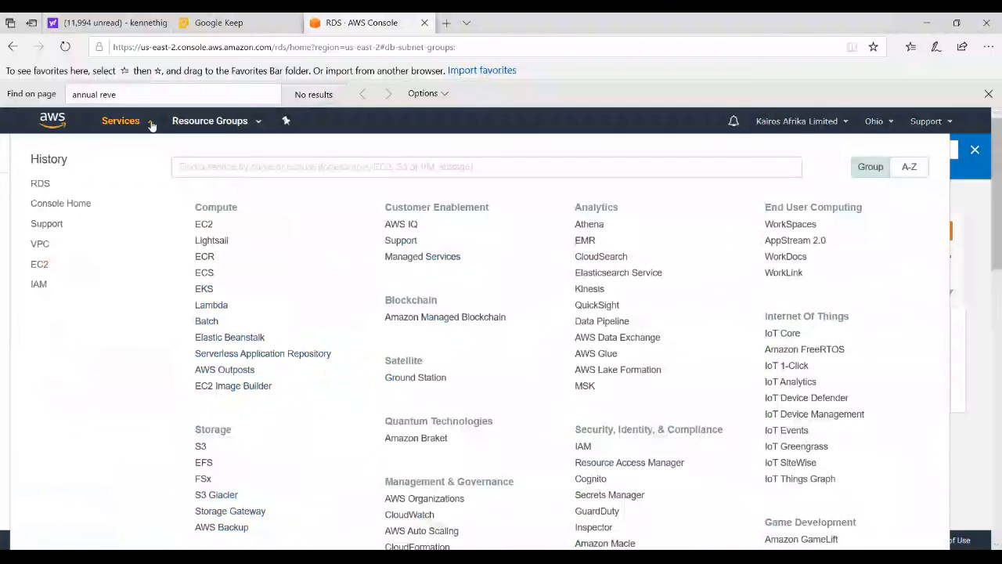
left_click(202, 225)
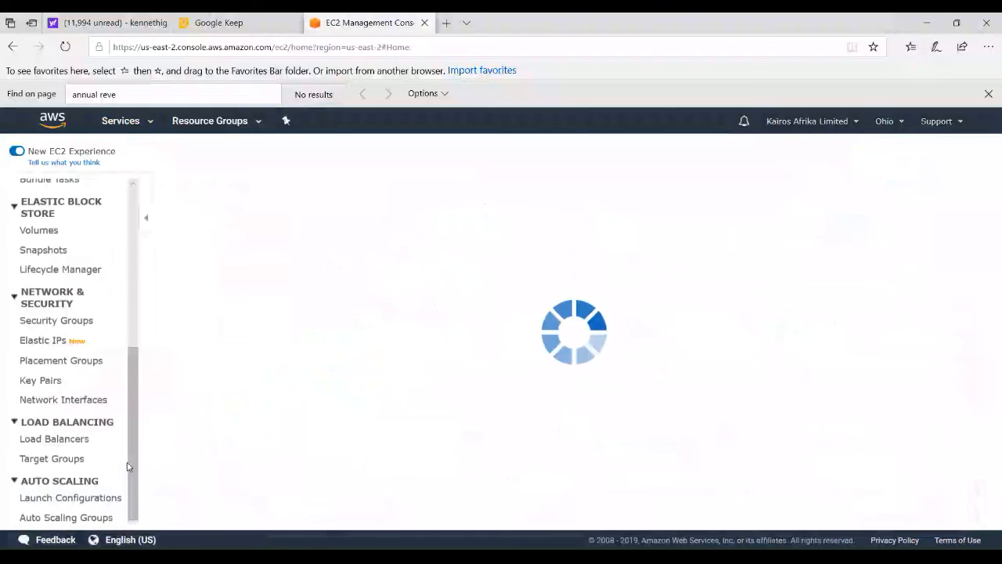
left_click_drag(132, 466, 132, 288)
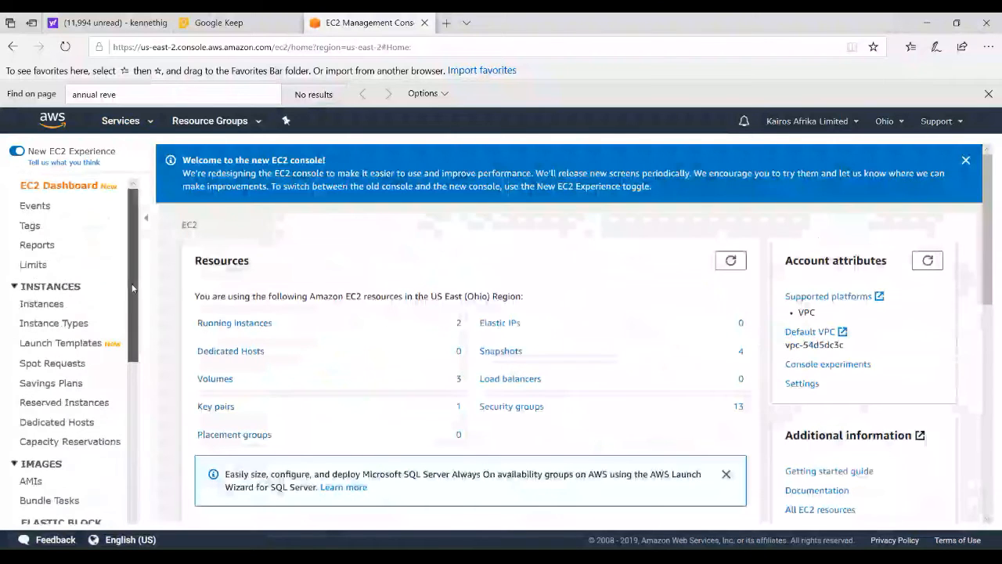
left_click_drag(132, 288, 125, 499)
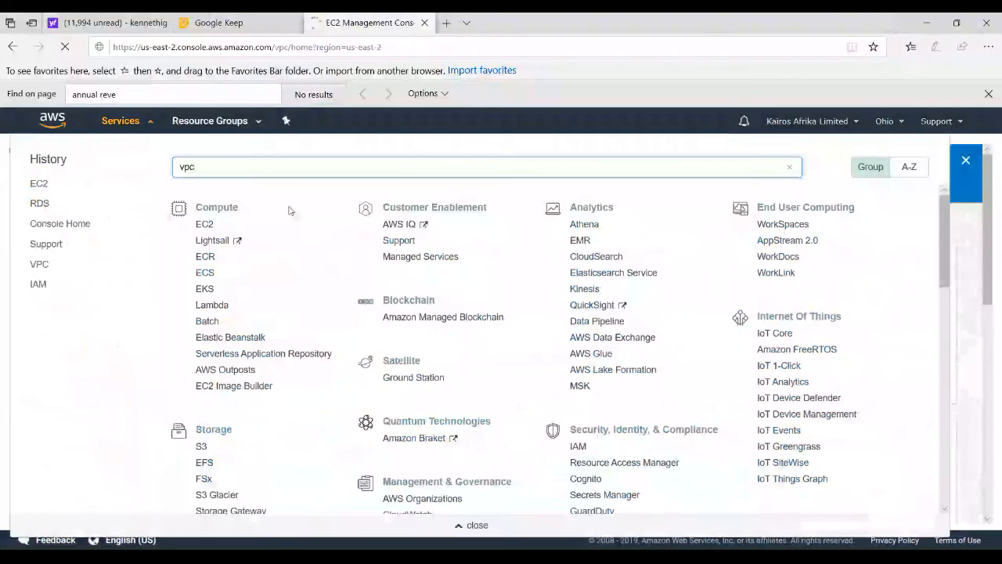
Switch to the VPC service and open its list of subnets
key("Return")
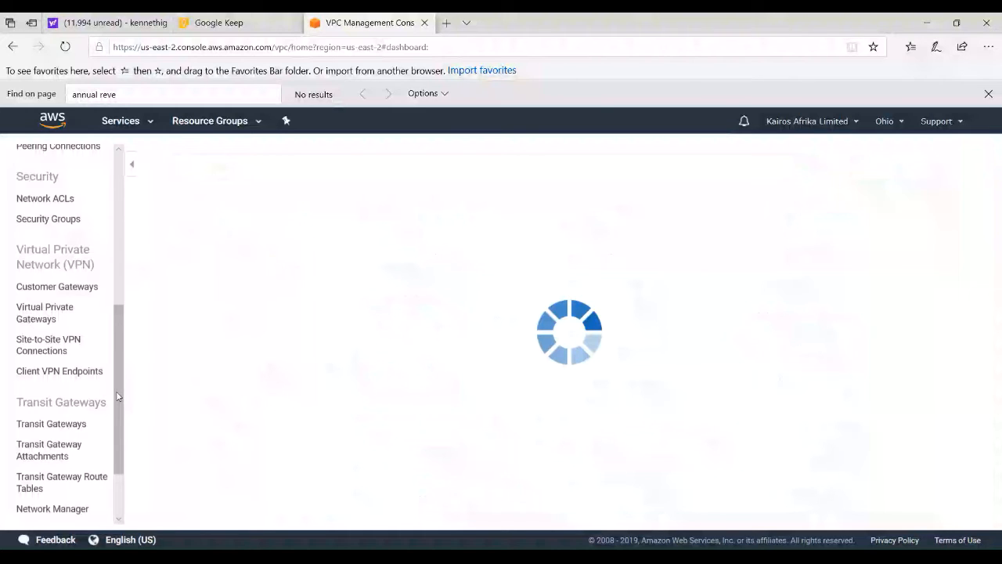
left_click_drag(117, 397, 115, 279)
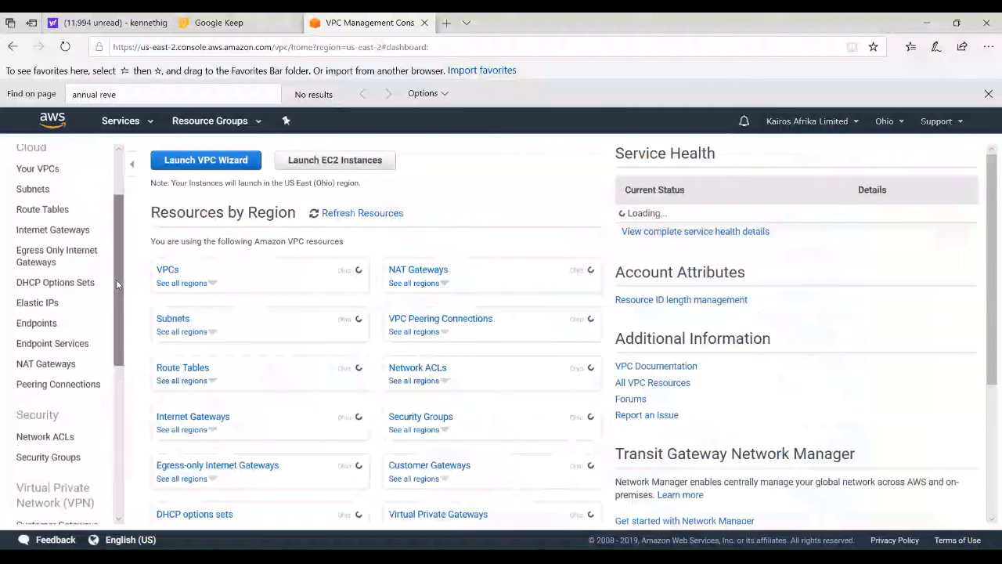
left_click(33, 189)
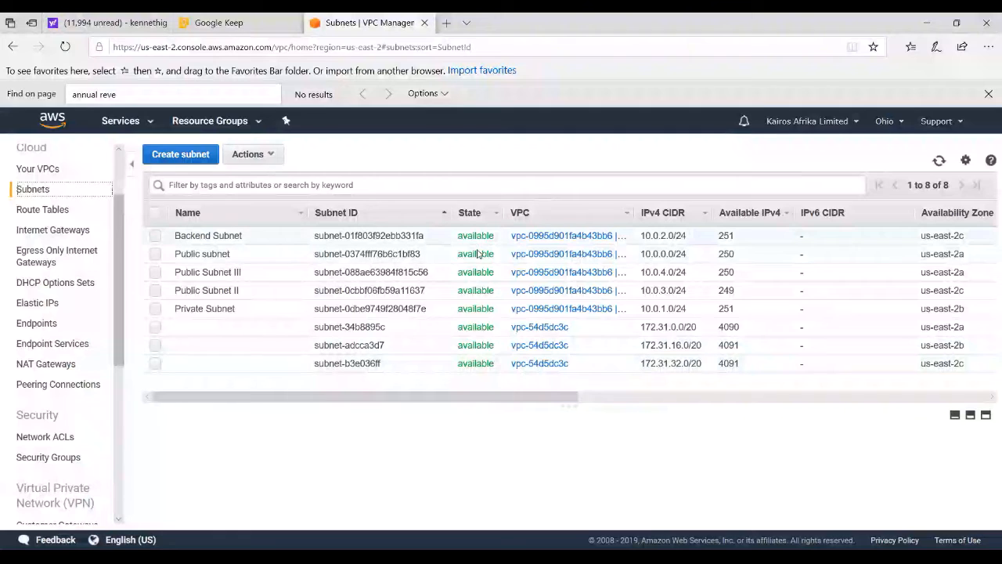
Select the Backend Subnet and examine its description and the routes in its associated route table
left_click(324, 235)
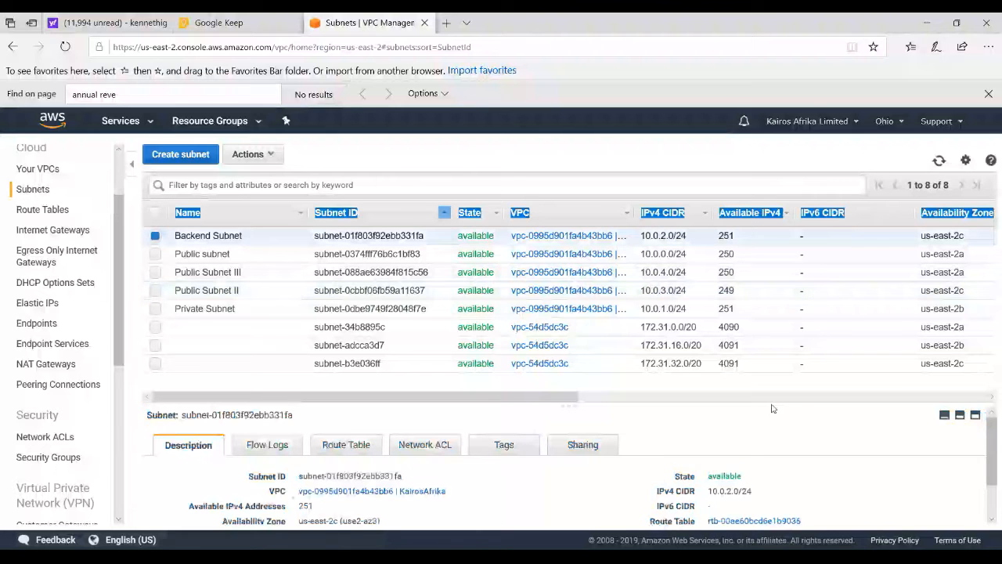
left_click_drag(772, 408, 772, 363)
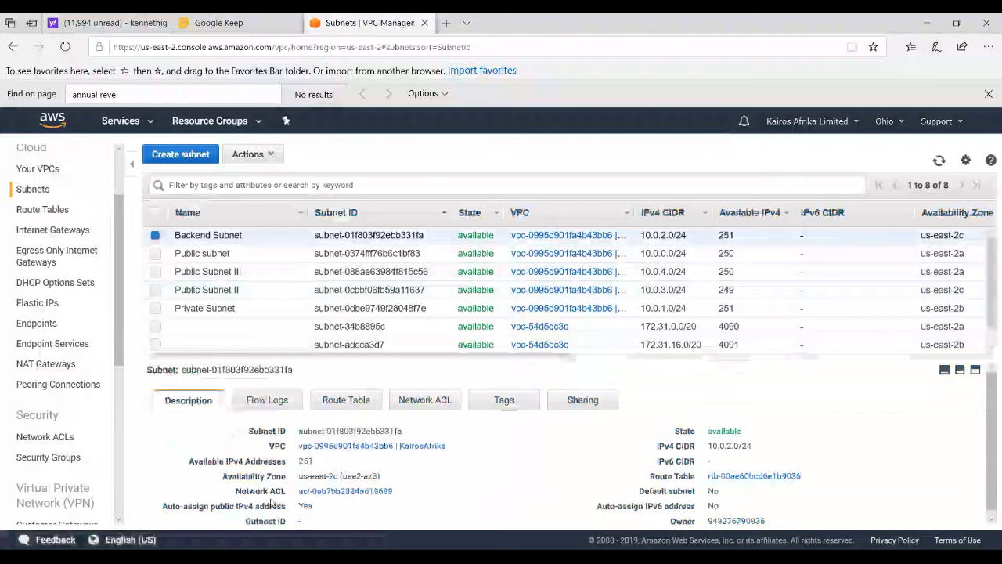
scroll(272, 505, "down", 1)
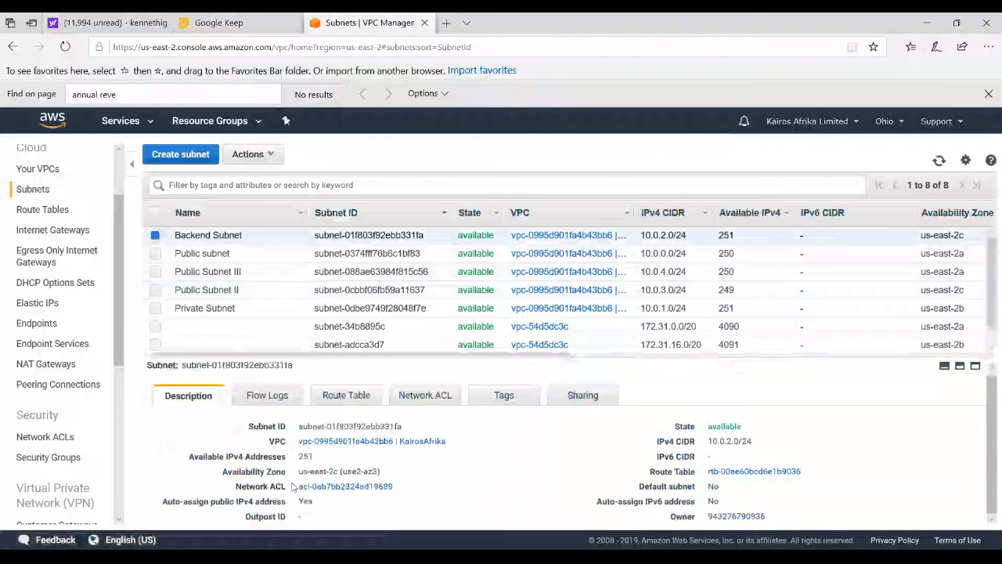
left_click(346, 395)
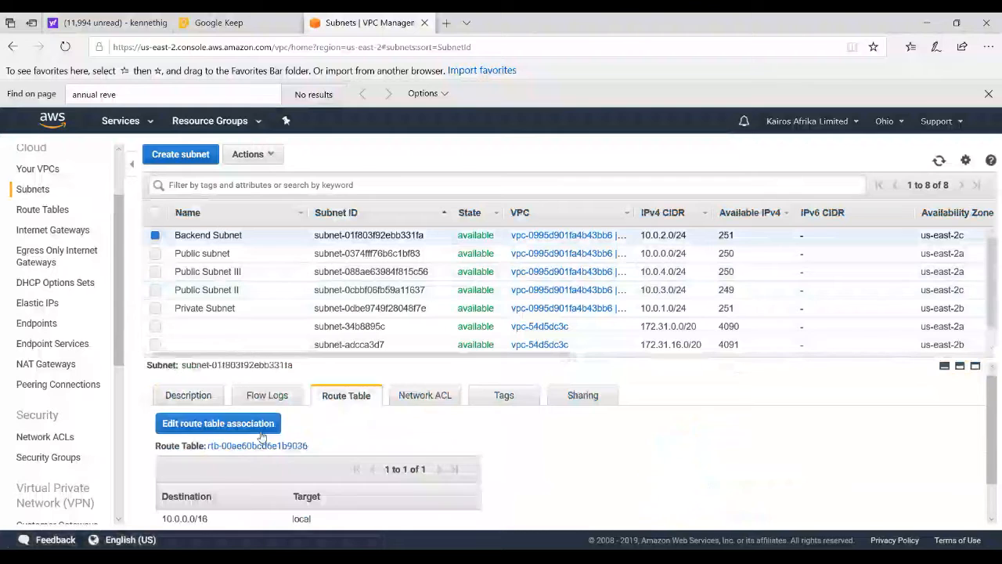
left_click_drag(991, 417, 992, 446)
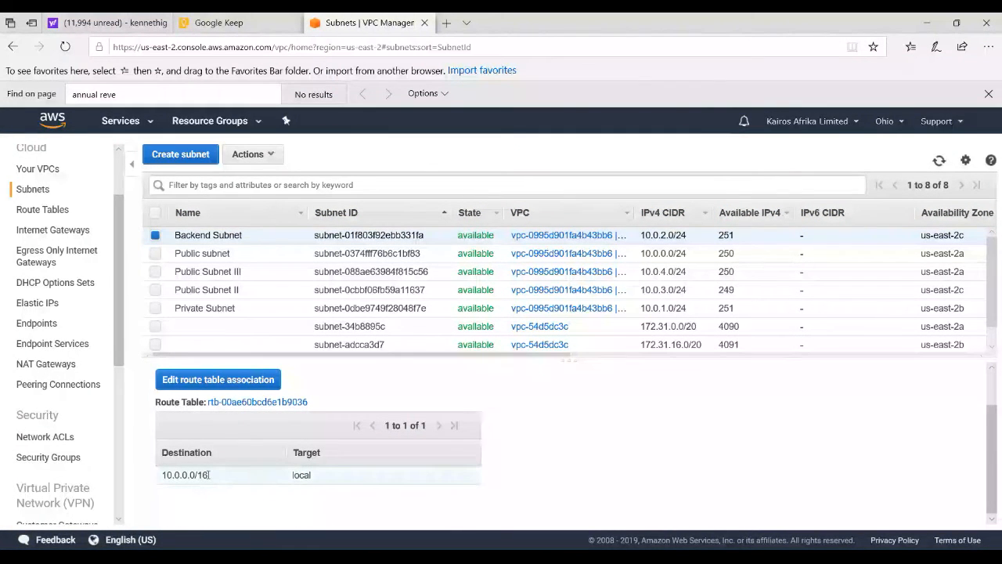
scroll(992, 456, "up", 2)
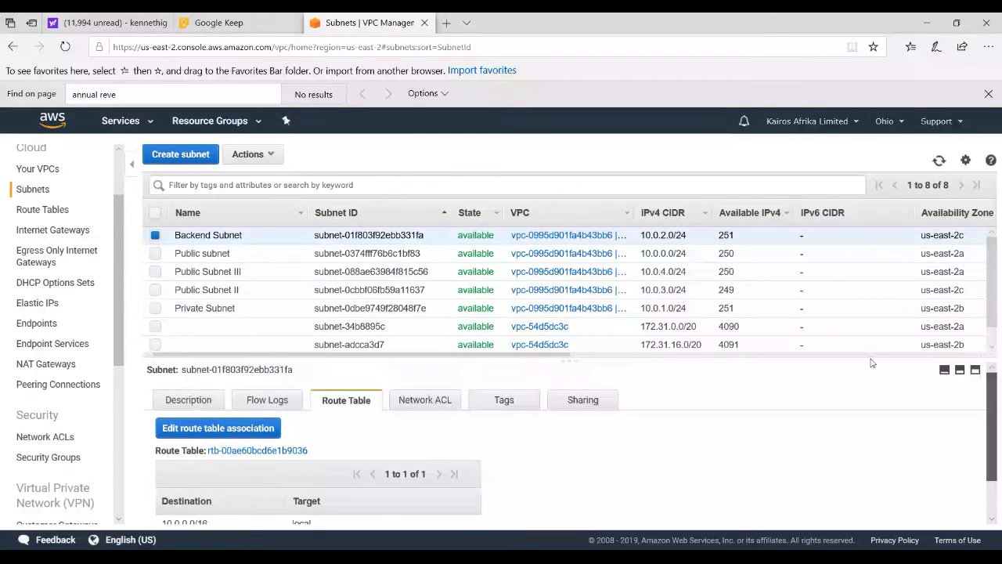
Review the Backend Subnet's network ACL inbound rules and flow logs, and return to its route table
left_click(432, 403)
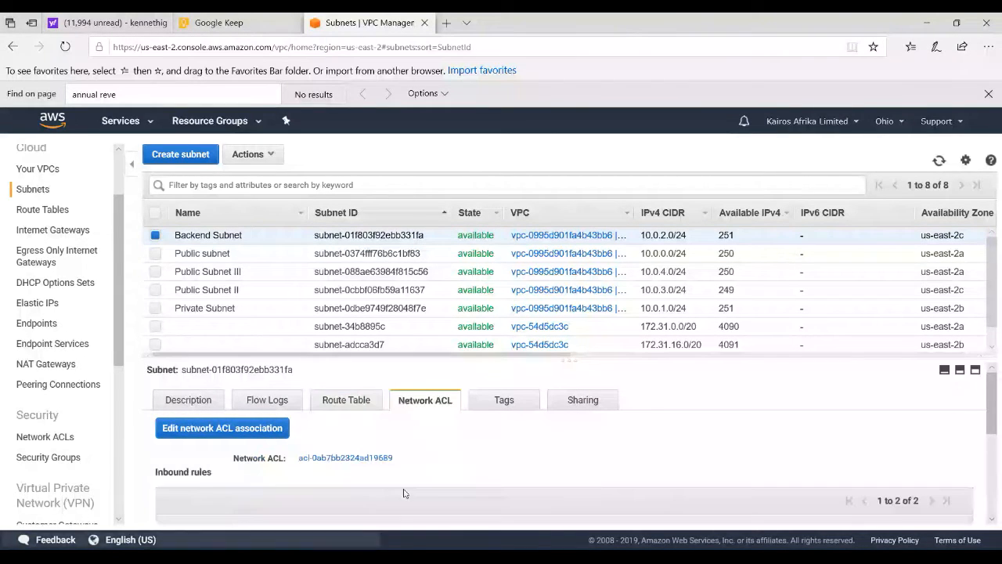
mouse_move(992, 426)
left_mouse_down()
mouse_move(999, 495)
mouse_move(998, 445)
left_mouse_up()
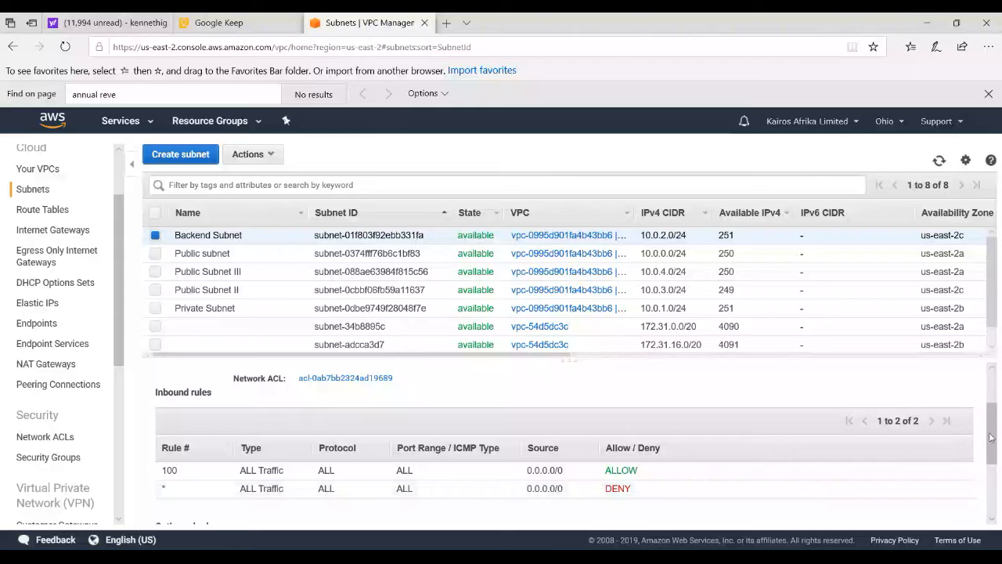
left_click_drag(991, 437, 990, 406)
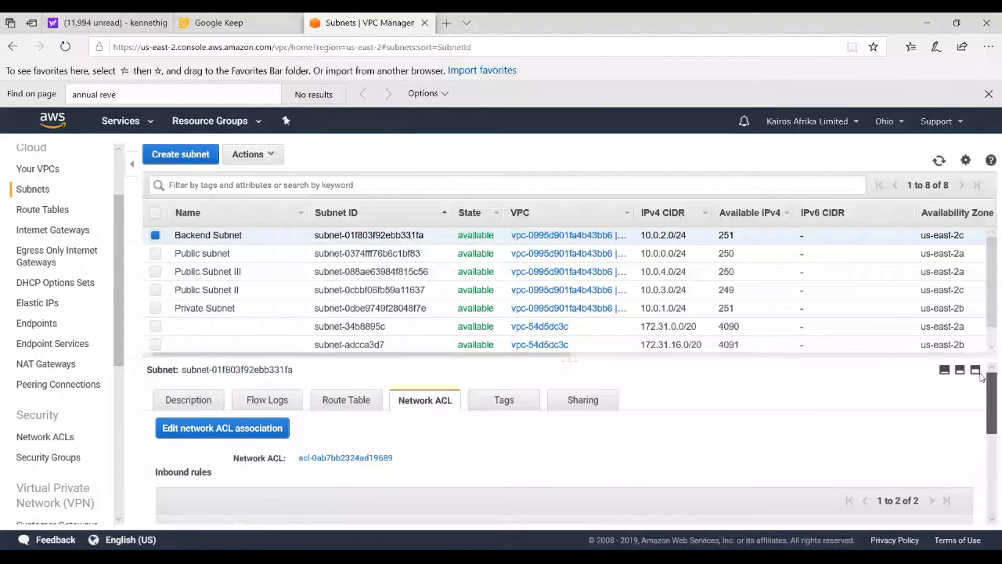
left_click(261, 400)
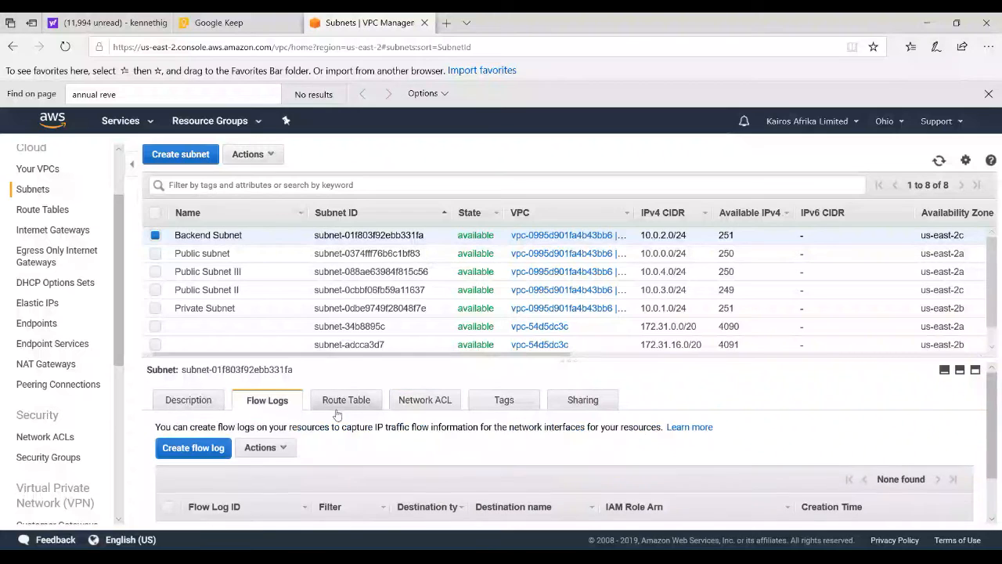
mouse_move(991, 427)
left_mouse_down()
mouse_move(991, 470)
mouse_move(991, 428)
left_mouse_up()
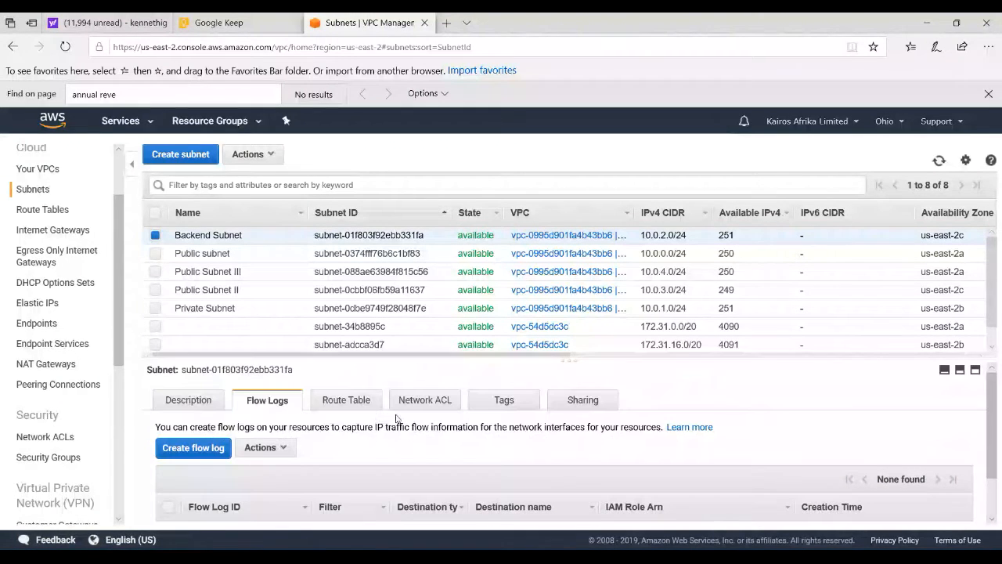
left_click(346, 401)
mouse_move(988, 426)
left_mouse_down()
mouse_move(988, 462)
mouse_move(988, 428)
left_mouse_up()
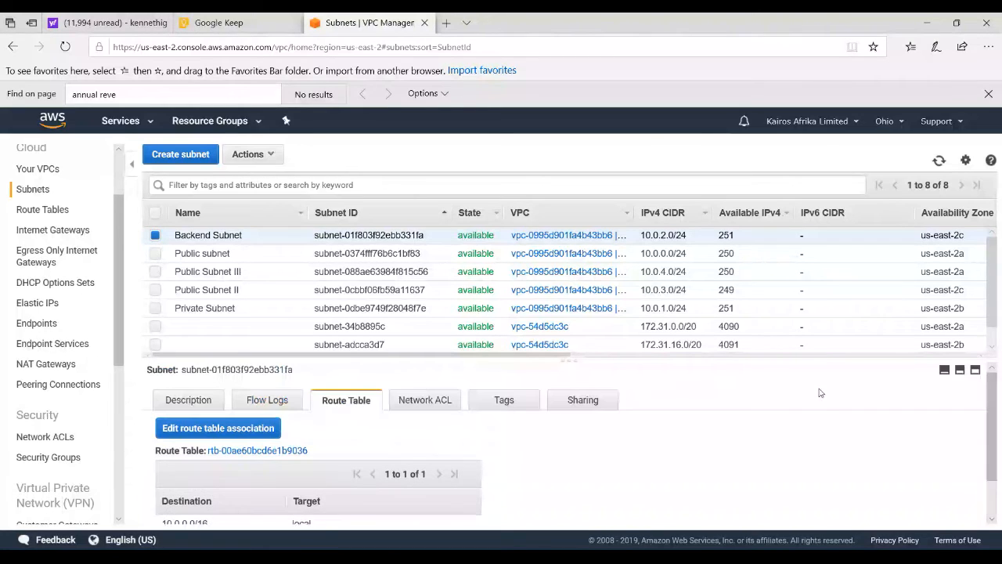
Select the subnet named Public subnet and examine the destinations and targets in its route table
left_click(155, 253)
left_click_drag(992, 430, 993, 462)
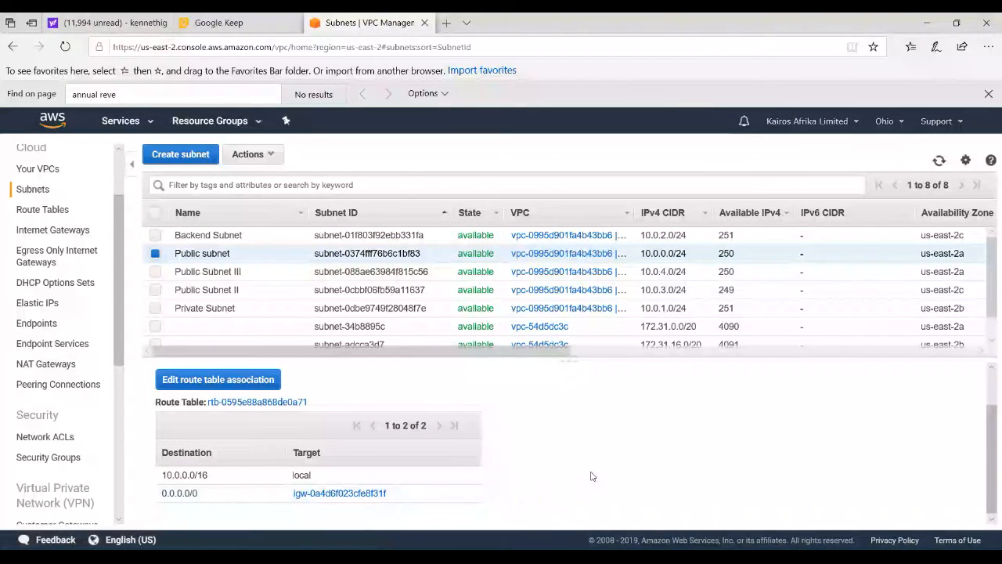
mouse_move(995, 467)
left_mouse_down()
mouse_move(994, 422)
mouse_move(990, 481)
left_mouse_up()
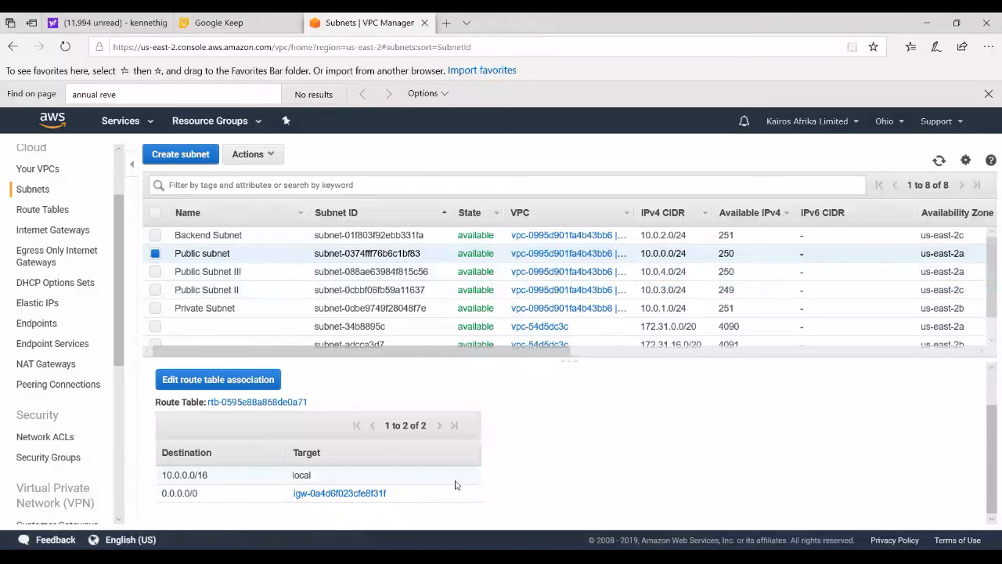
Inspect the route table entries of Public Subnet III and of Public Subnet II
left_click(155, 254)
left_click(155, 271)
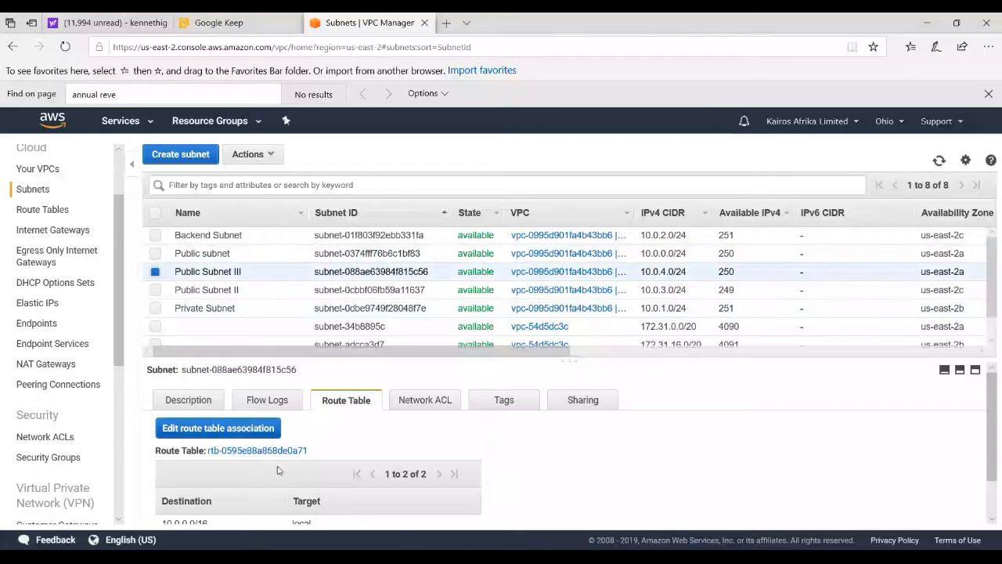
scroll(994, 485, "down", 2)
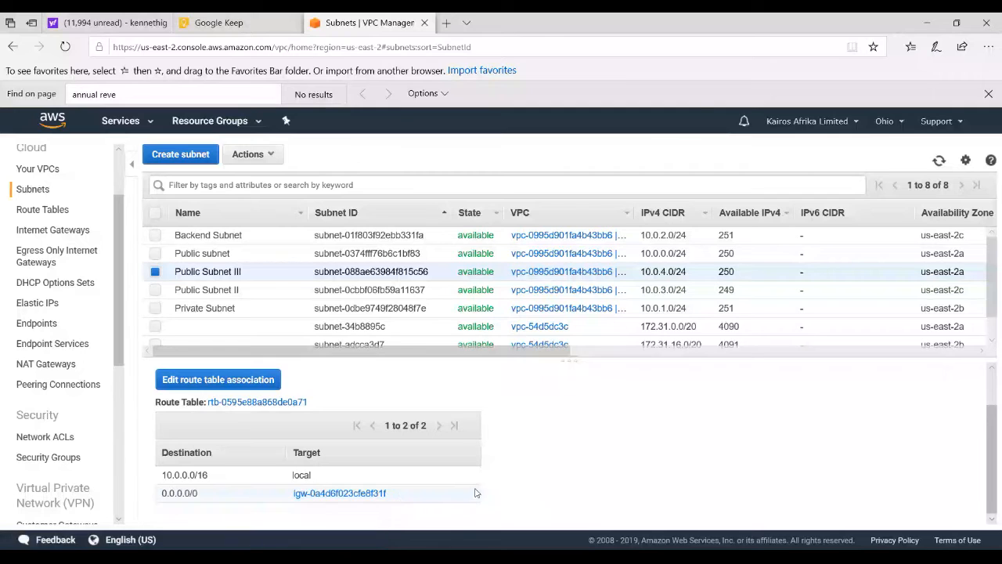
left_click(155, 271)
left_click(155, 290)
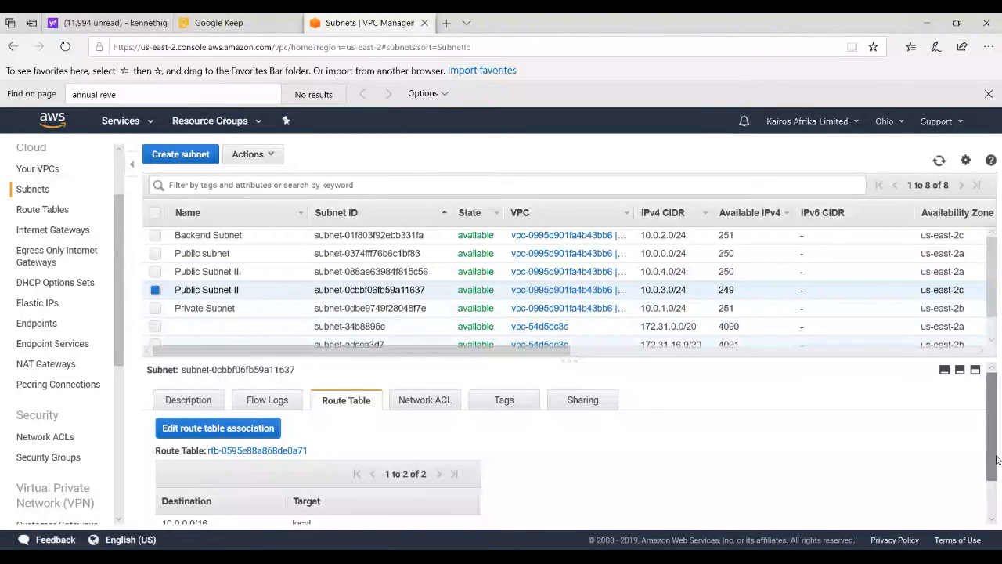
scroll(417, 508, "down", 2)
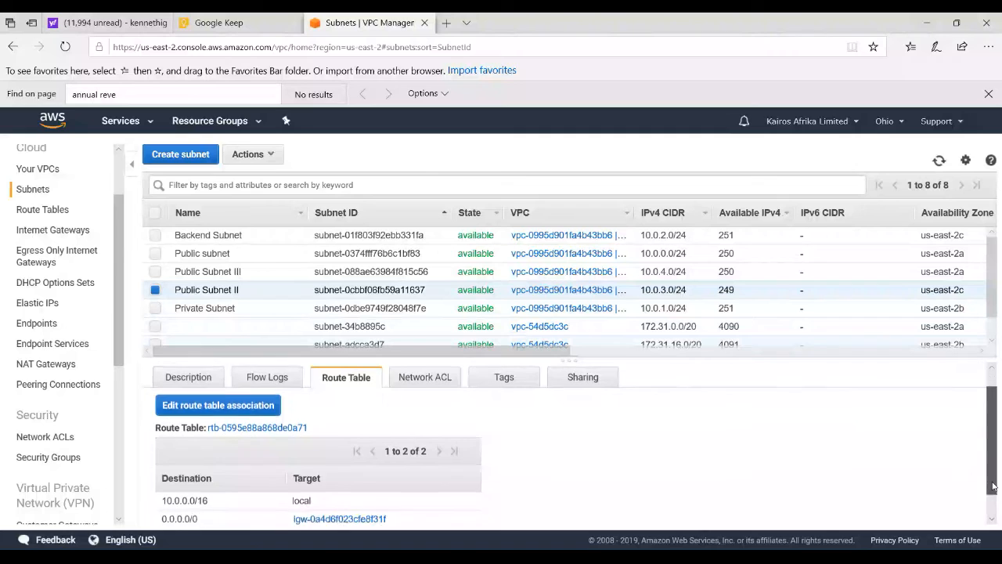
Select the Private Subnet and check the destinations and targets in its route table
left_click(157, 308)
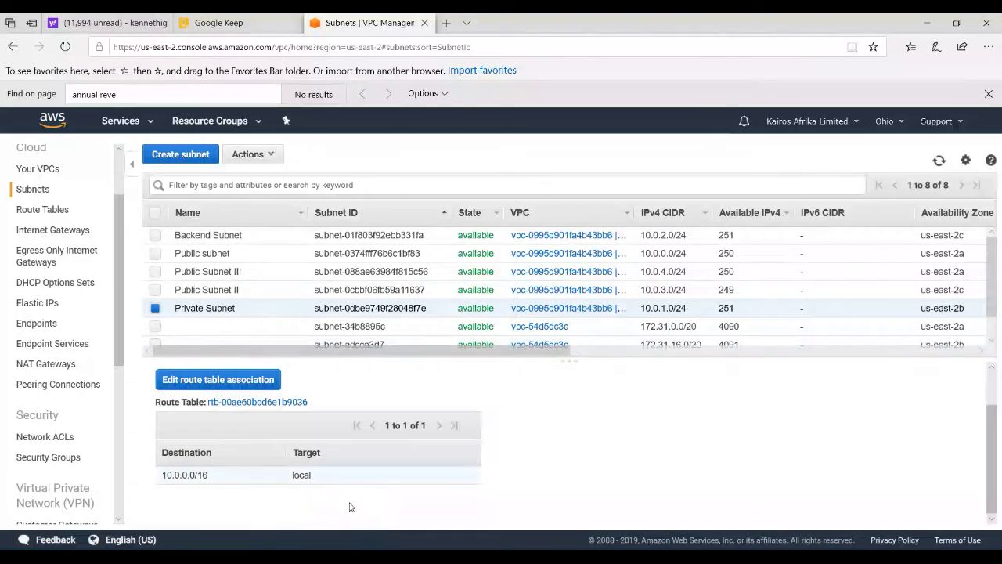
left_click_drag(1000, 471, 989, 403)
left_click(918, 466)
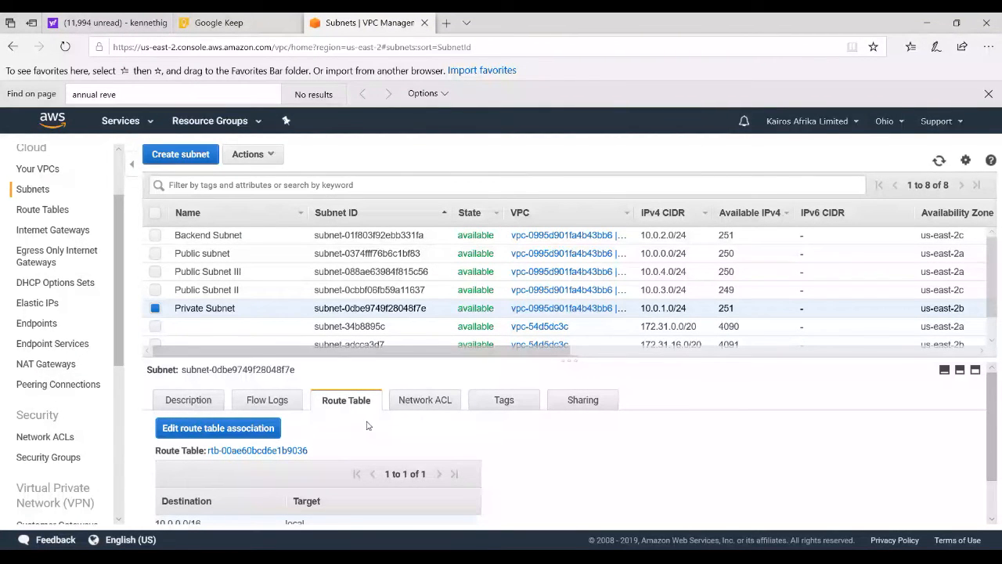
Deselect the Private Subnet and select Public subnet, Public Subnet III and Public Subnet II together
left_click(155, 308)
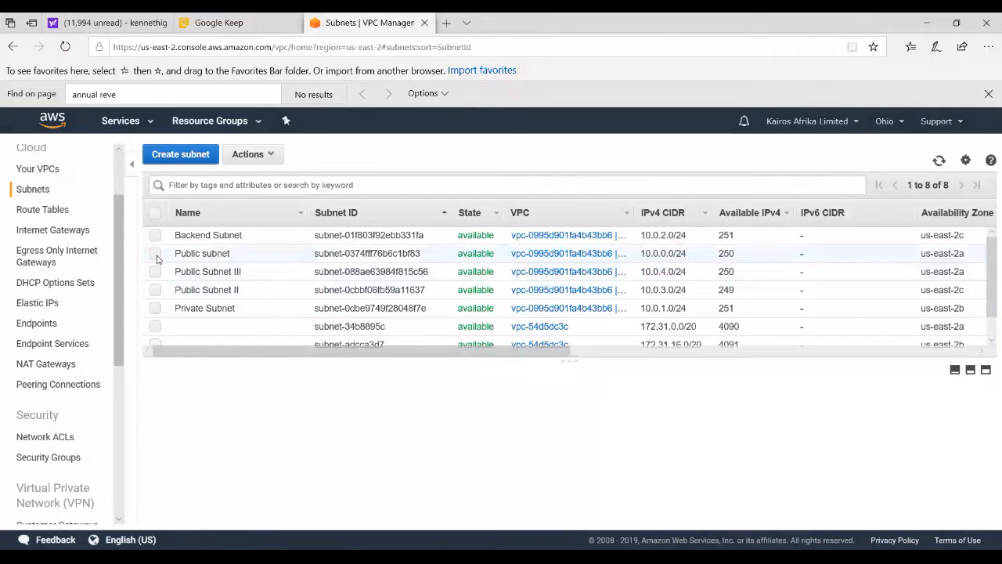
left_click(155, 254)
left_click(155, 272)
left_click(155, 289)
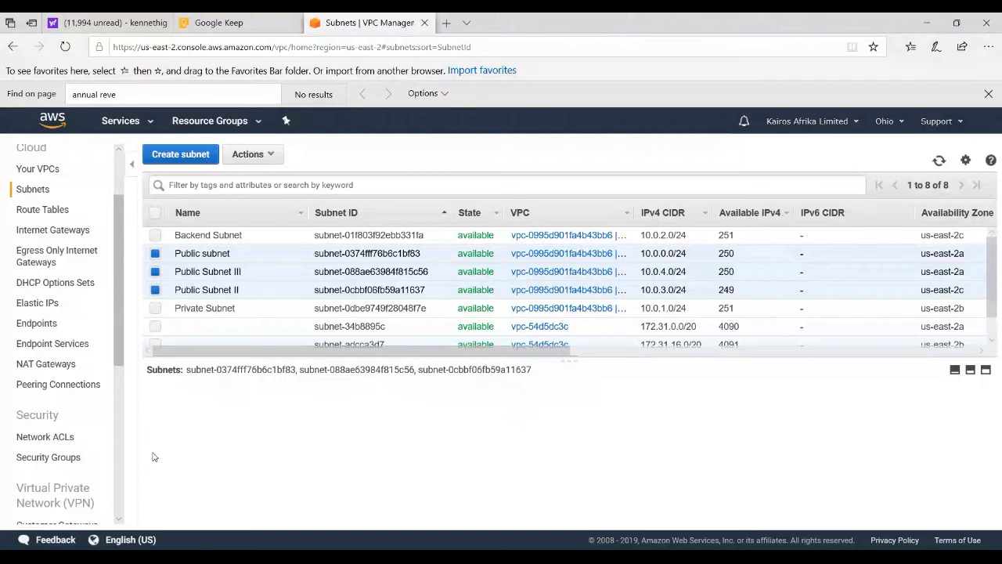
Review the inbound rules and subnet associations of the network ACLs for the default VPC and the KairosAfrika VPC
left_click(46, 437)
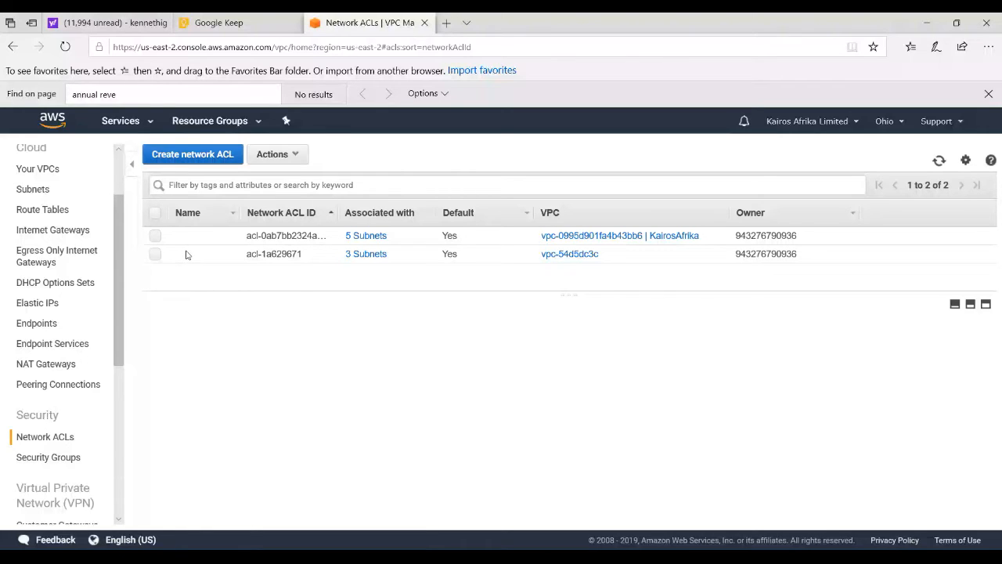
left_click(186, 235)
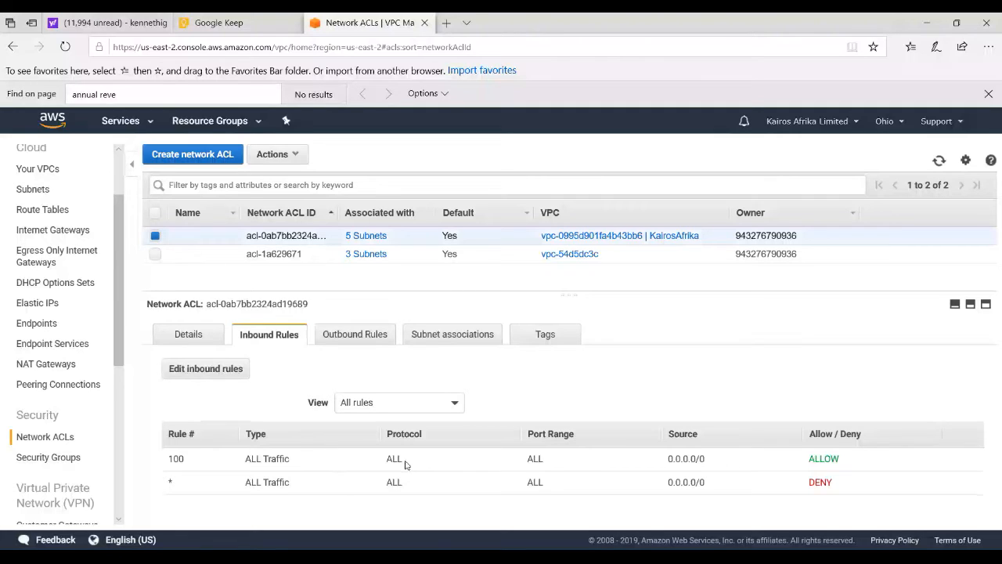
key("Down")
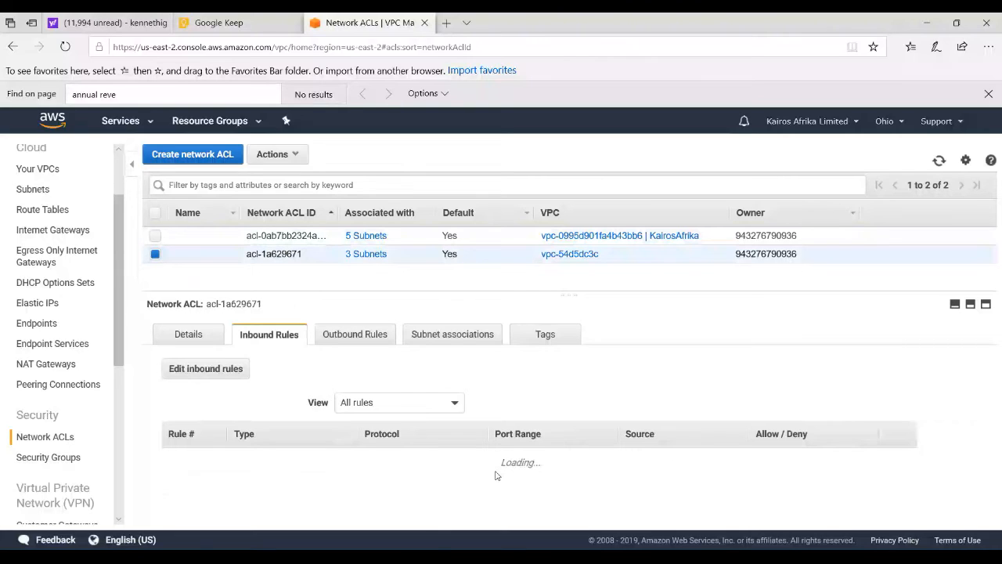
left_click(441, 341)
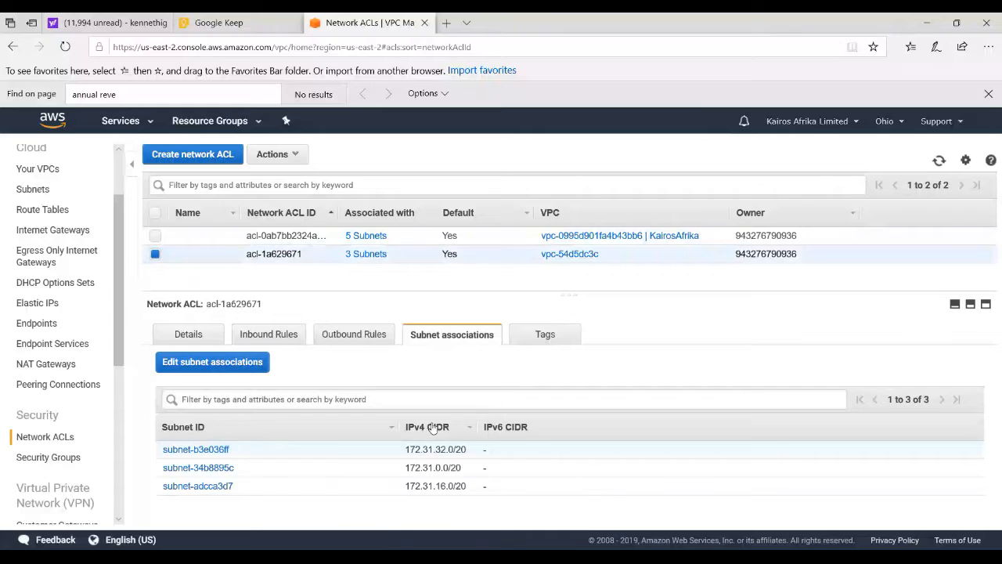
left_click(678, 240)
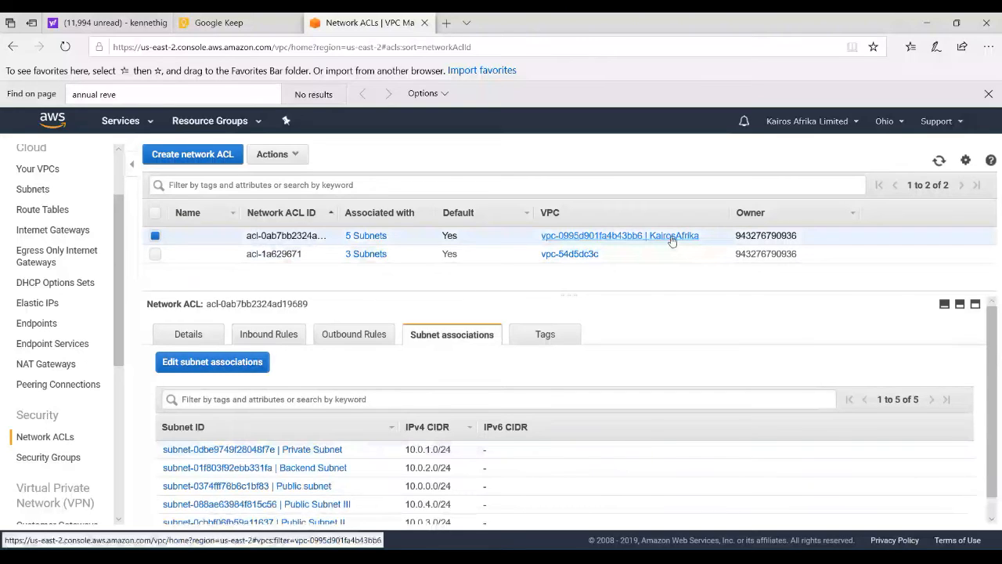
left_click(269, 334)
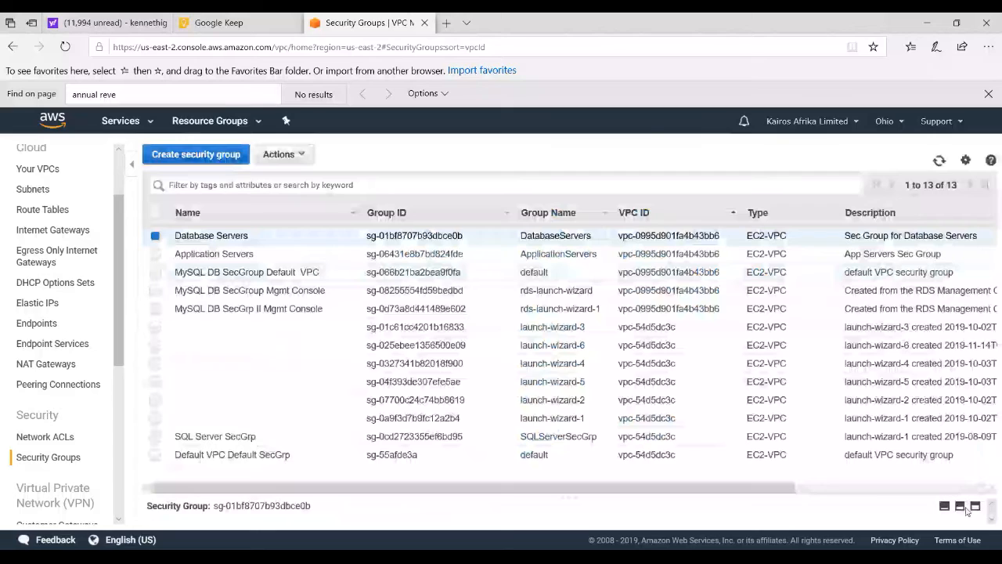
Examine the inbound rules of the Database Servers security group, including their port ranges and sources
left_click(963, 507)
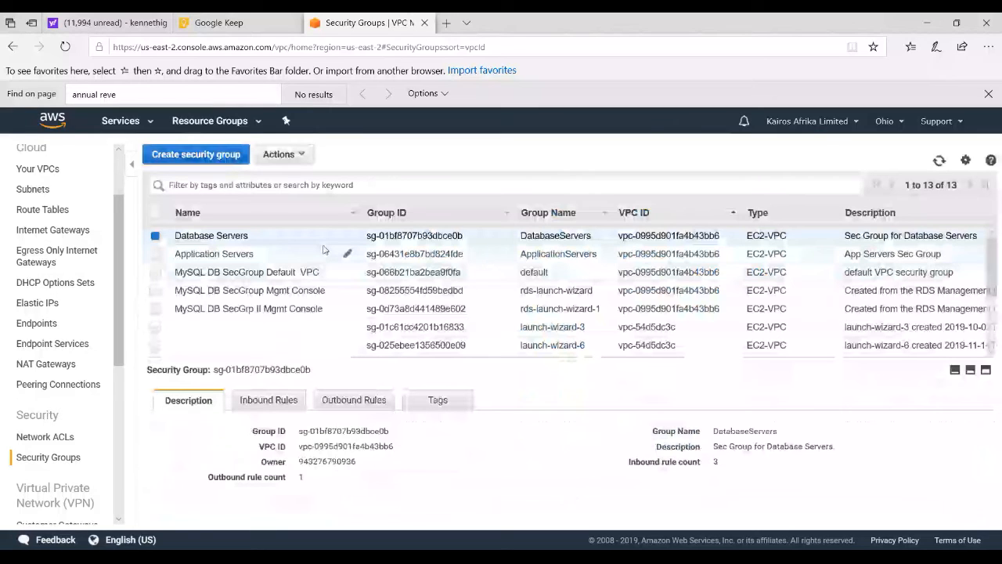
left_click(270, 400)
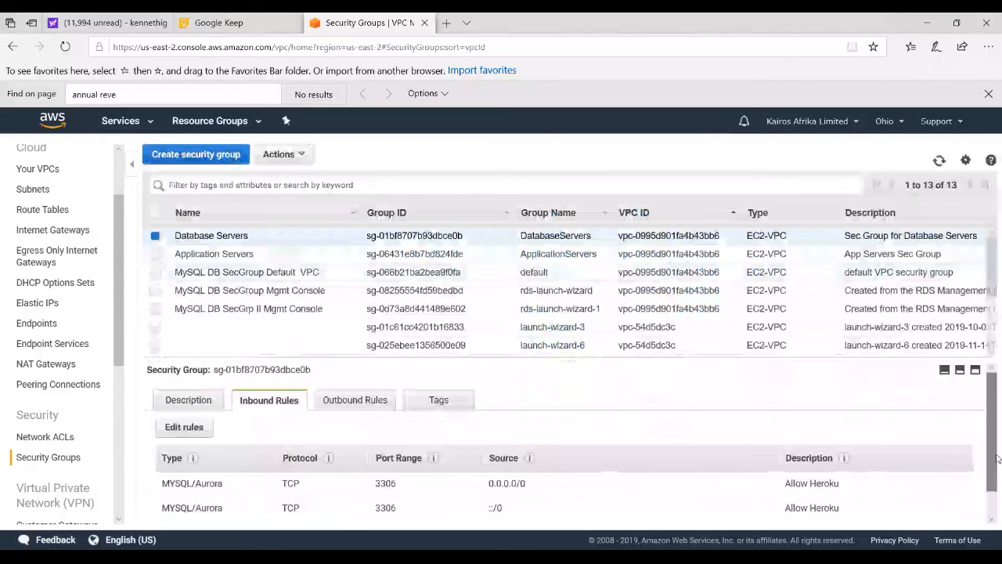
scroll(997, 459, "down", 1)
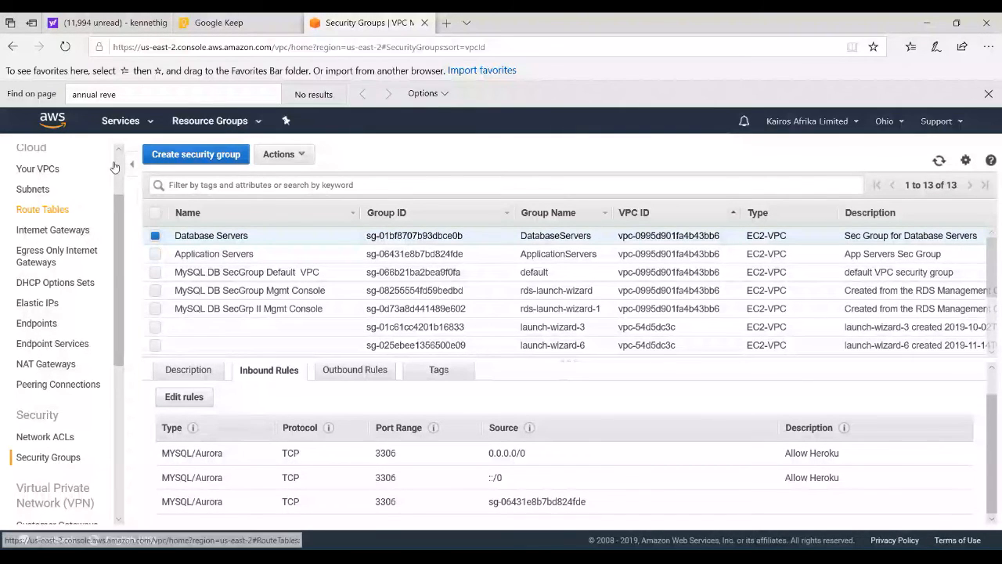
Find the RDS service, list its DB instances and highlight "RDS SSL/TLS certificates" in the update notice
key("alt+s")
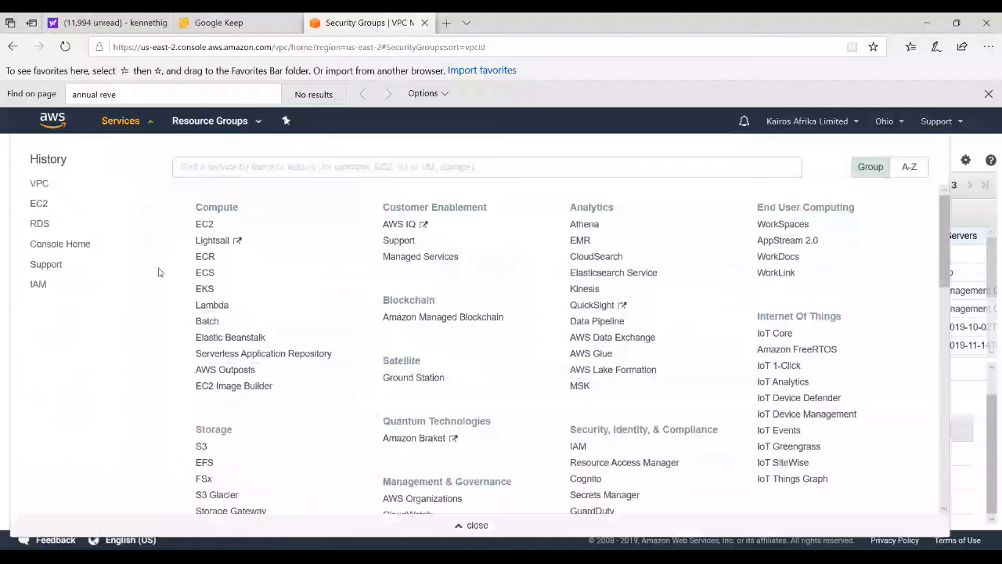
type("rds")
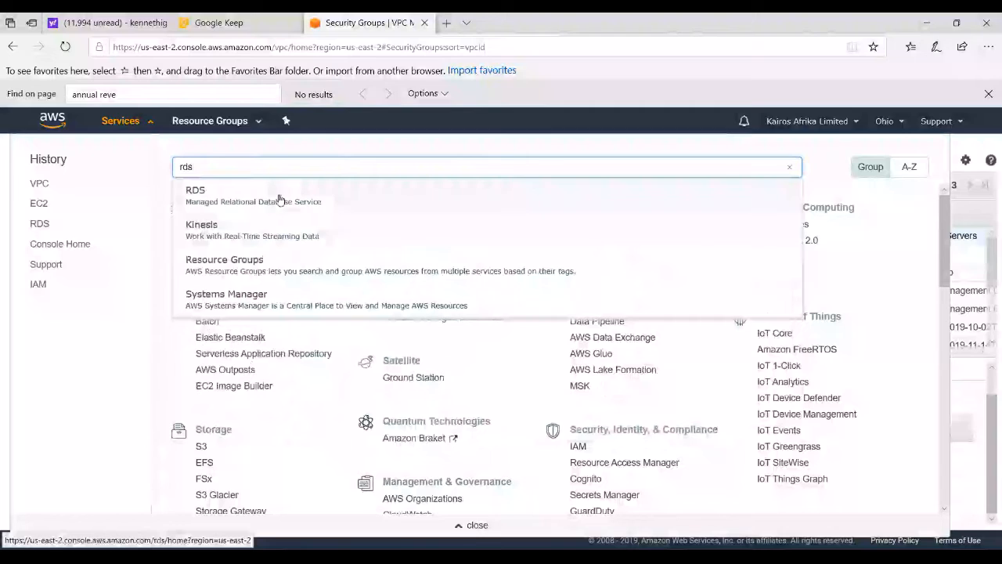
left_click(280, 197)
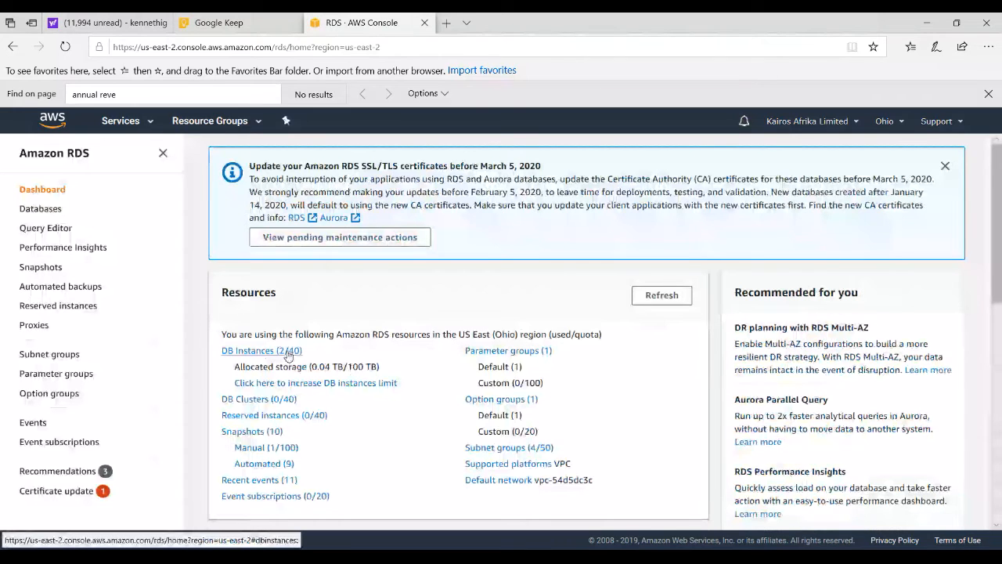
left_click(287, 352)
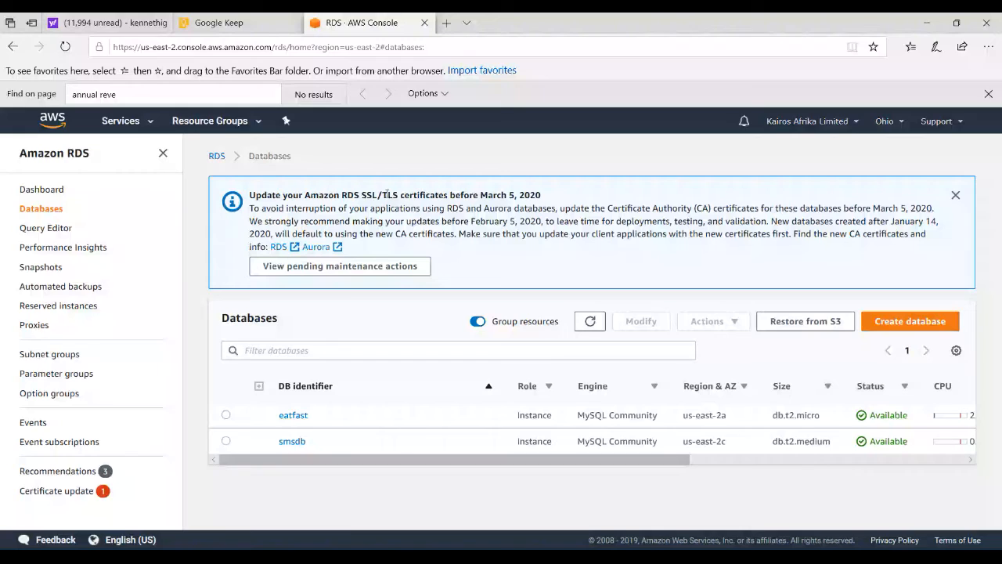
left_click_drag(342, 195, 448, 195)
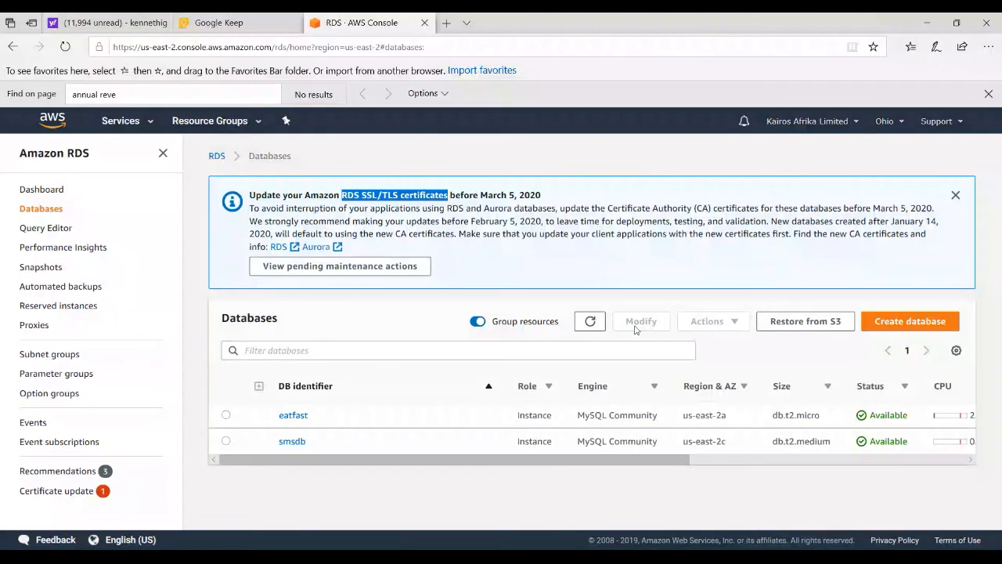
Open the eatfast database's connectivity details and select its full endpoint address
left_click(298, 419)
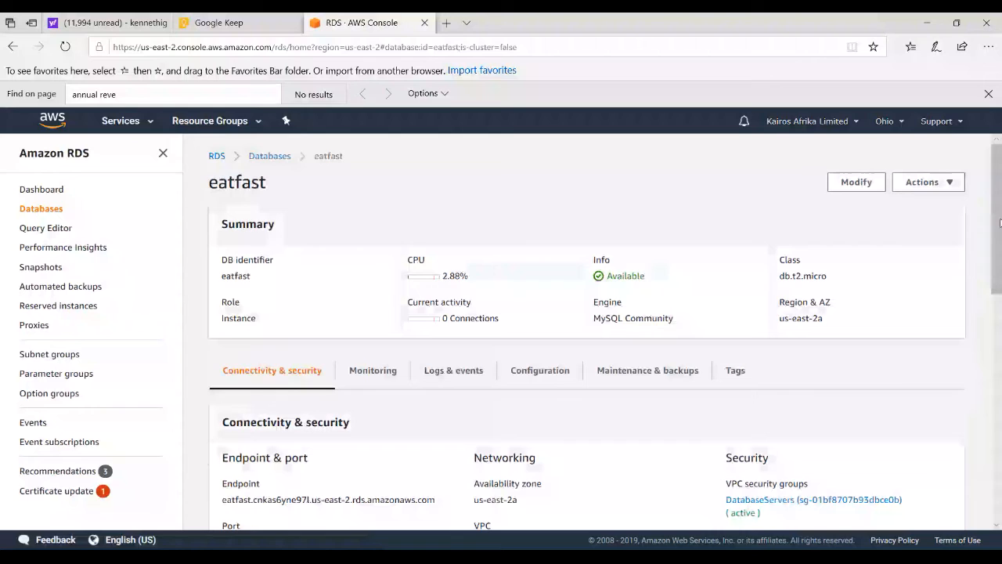
scroll(997, 295, "down", 3)
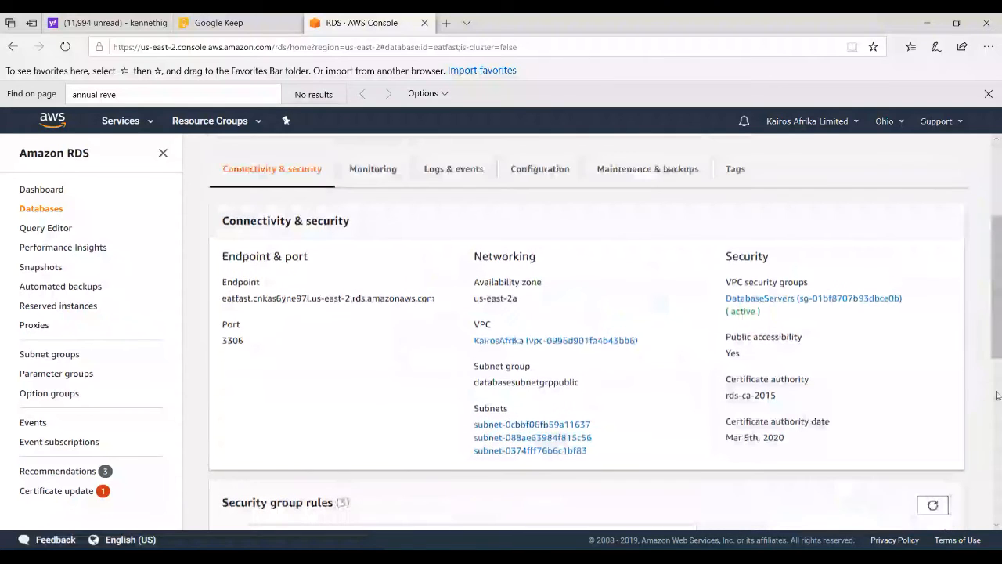
double_click(239, 308)
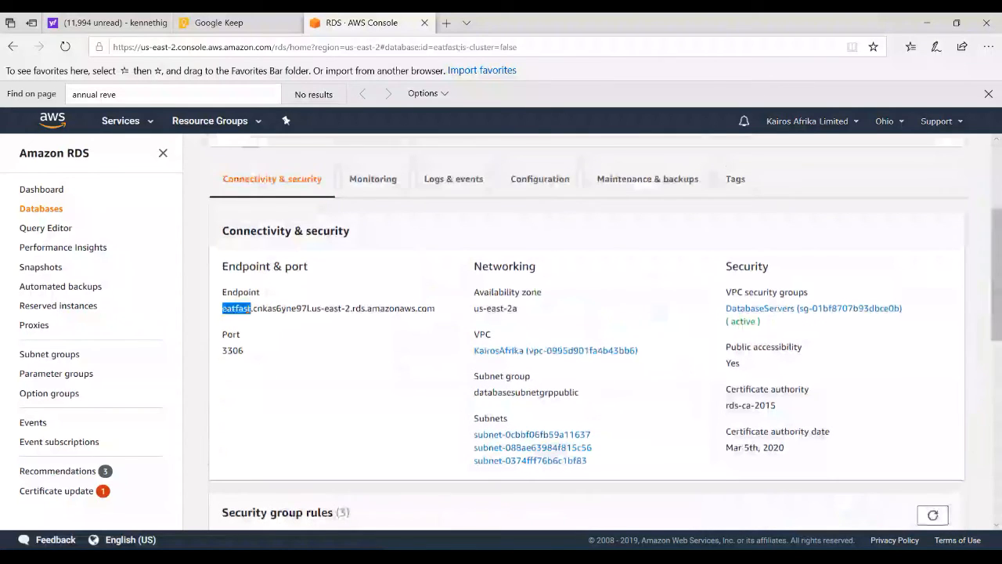
left_click(302, 308)
double_click(238, 308)
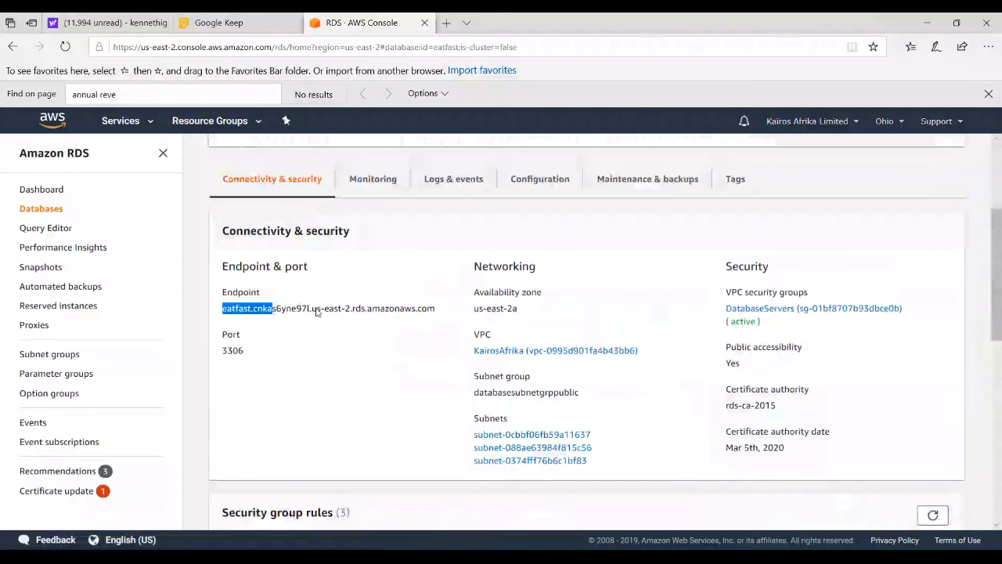
left_click_drag(238, 308, 427, 308)
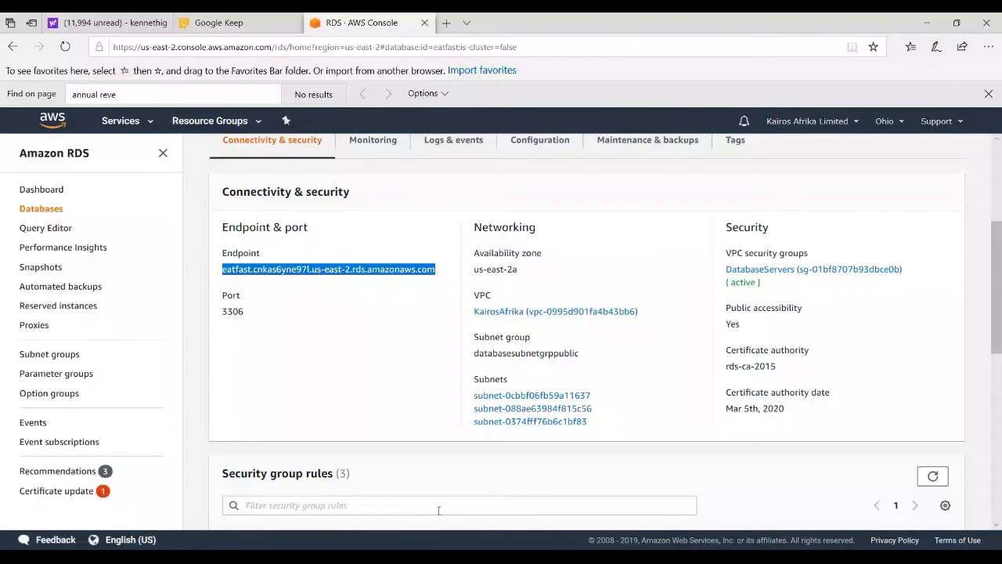
Switch to Notepad++, check the endpoint in the prepared mysql connection command, copy the whole line and minimize the editor
key("alt+Tab")
key("alt+Tab")
key("alt+Tab")
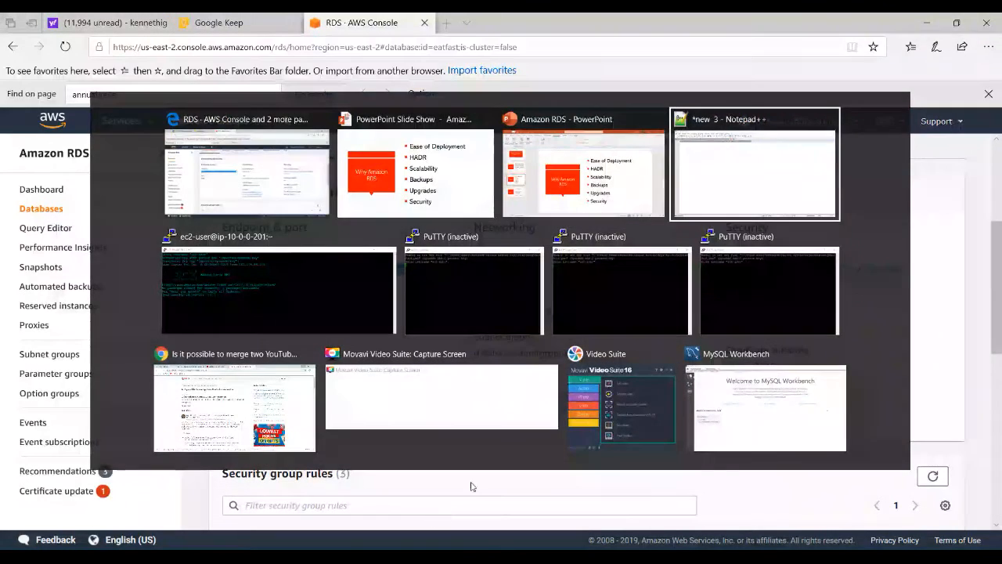
key("End")
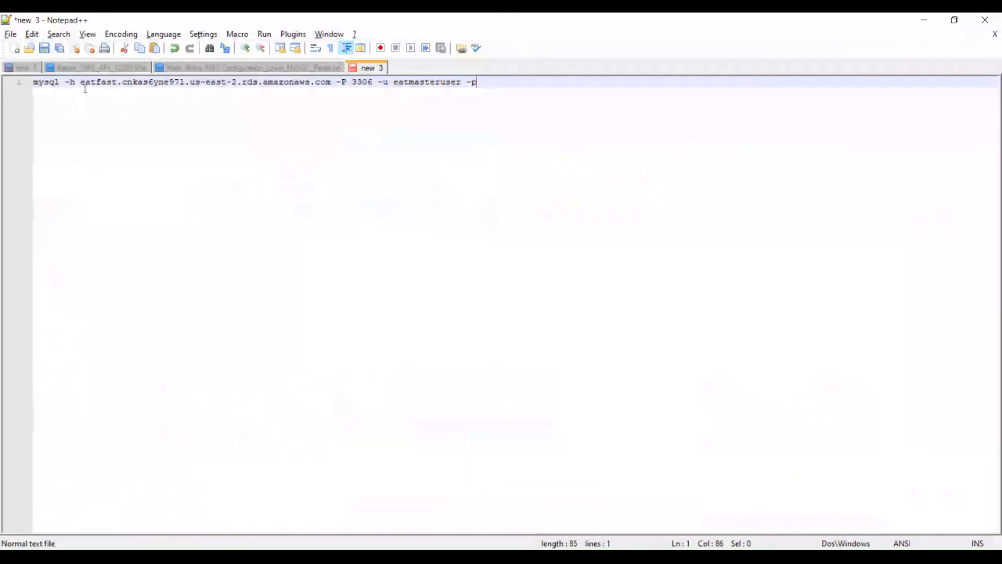
left_click_drag(82, 81, 331, 83)
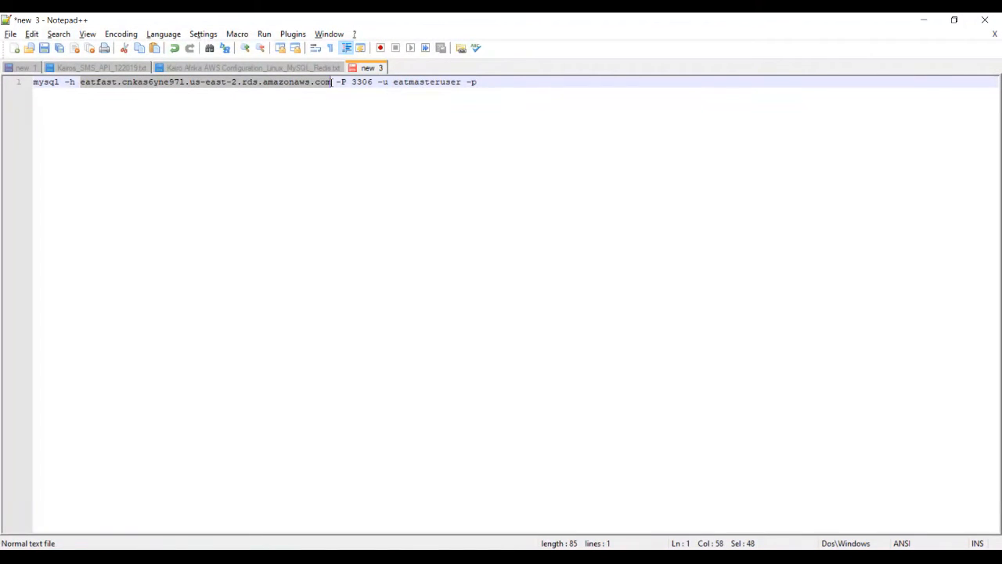
left_click(329, 84)
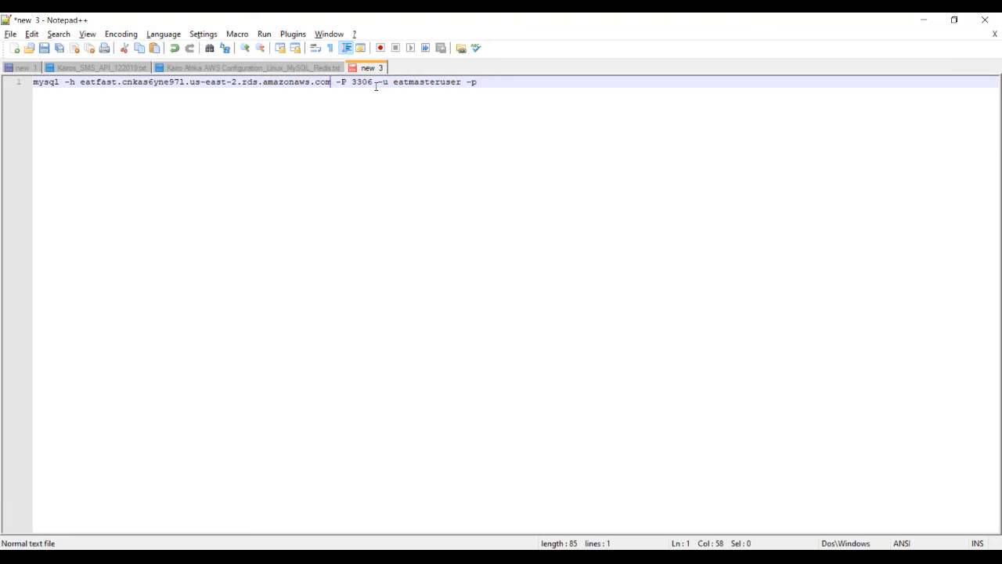
left_click_drag(483, 82, 32, 82)
key("ctrl+c")
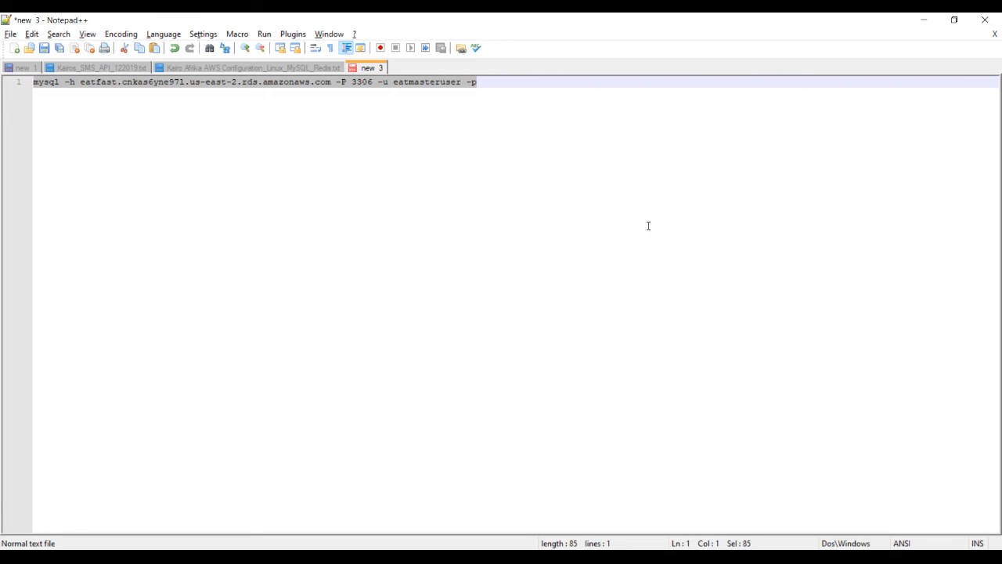
left_click(923, 22)
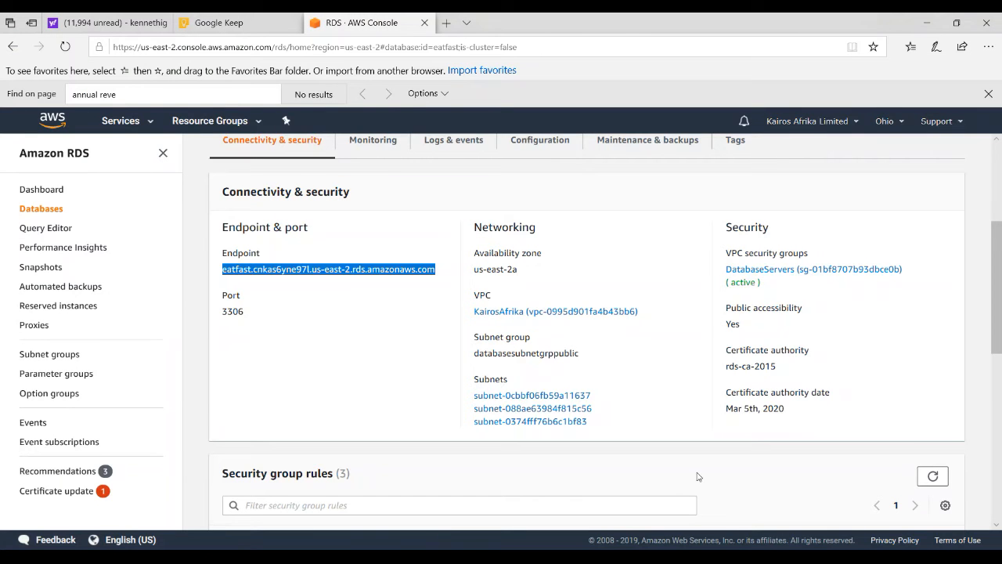
Switch to the ec2-user PuTTY session, run the copied mysql command for eatfast on port 3306 as eatmasteruser, and enter the database password
key("alt+Tab")
key("alt+Tab")
key("alt+Tab")
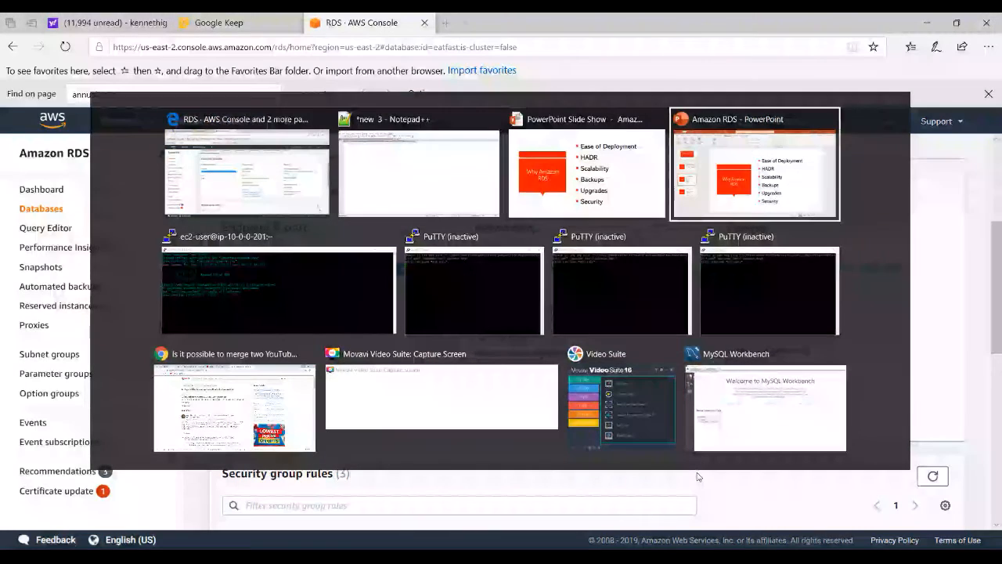
key("alt+Tab")
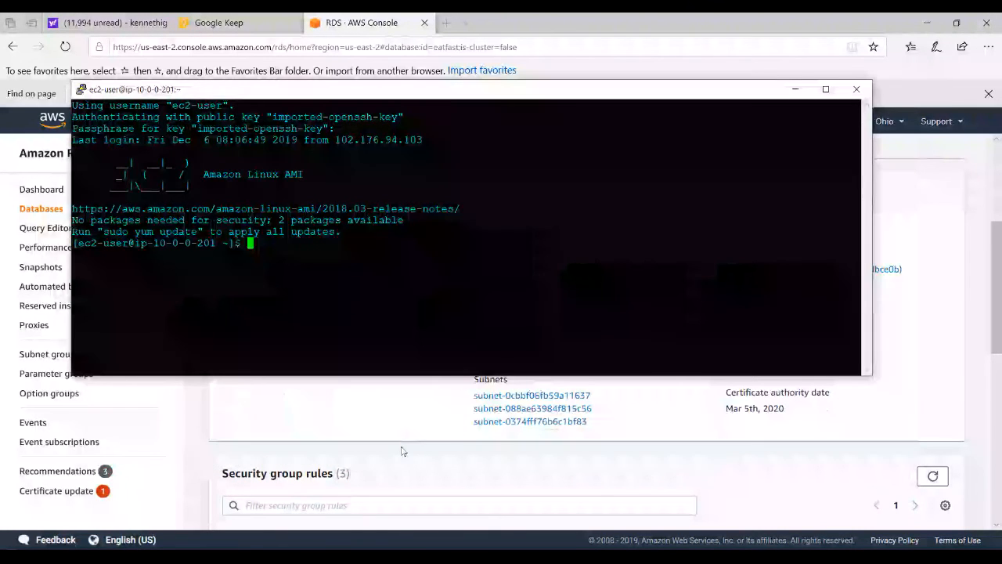
right_click(347, 302)
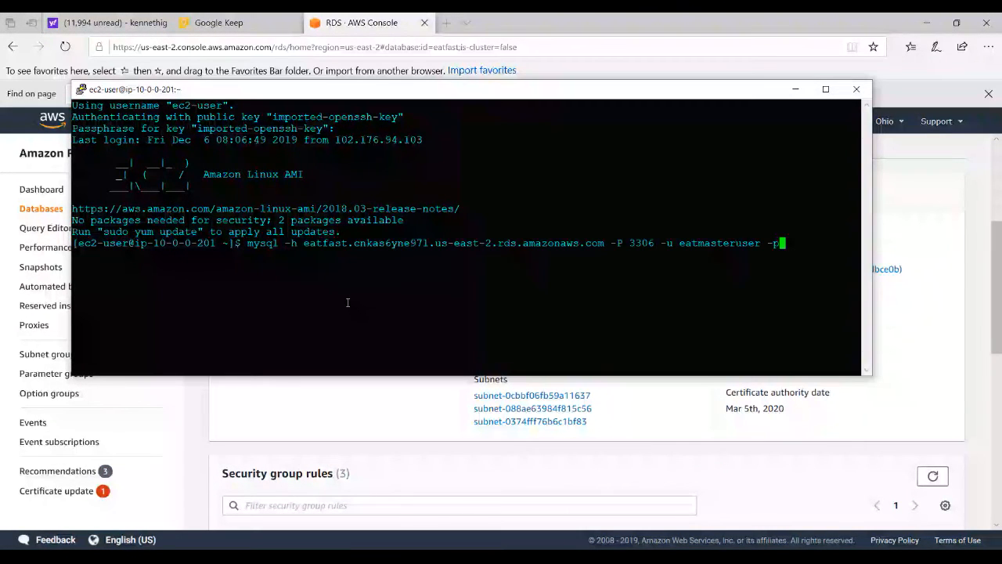
left_click_drag(77, 243, 216, 244)
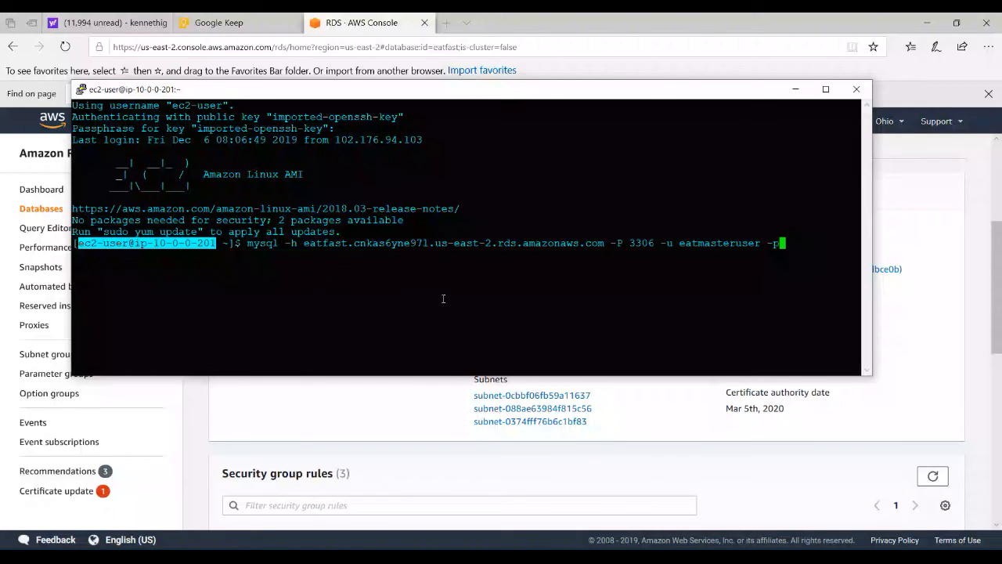
key("Return")
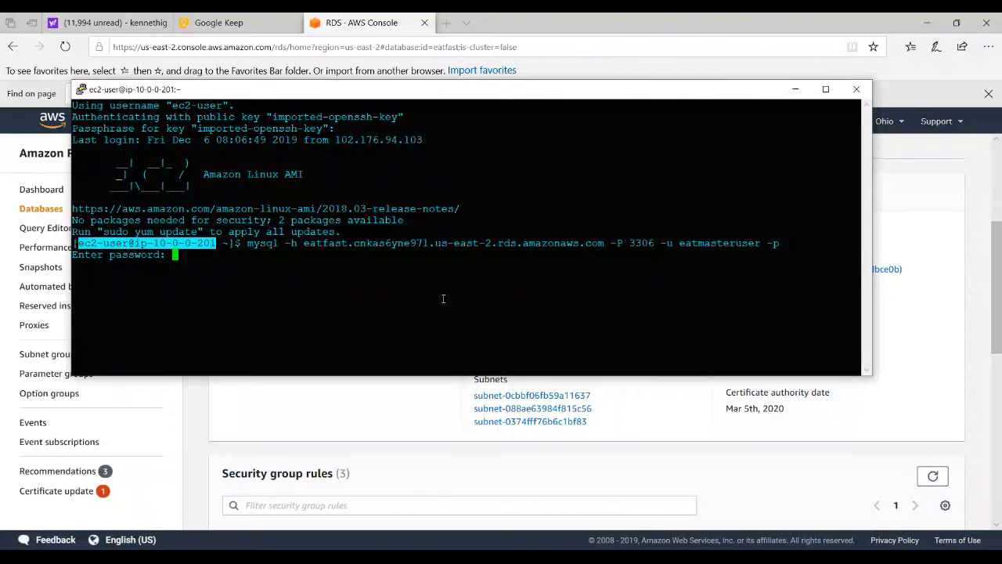
key("Return")
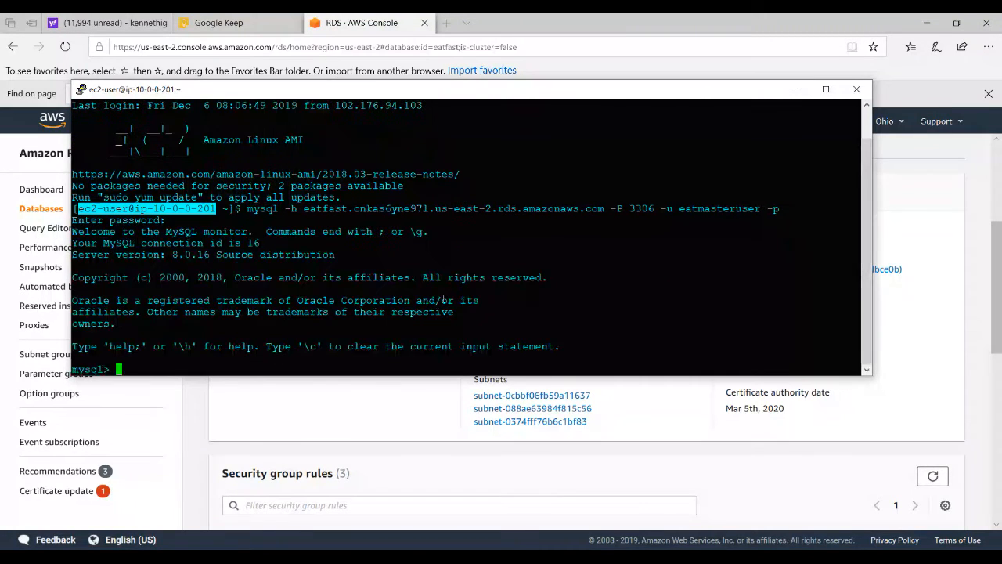
List the server's databases with "show databases;" and highlight eatdb in the output
type("show databases;")
key("Return")
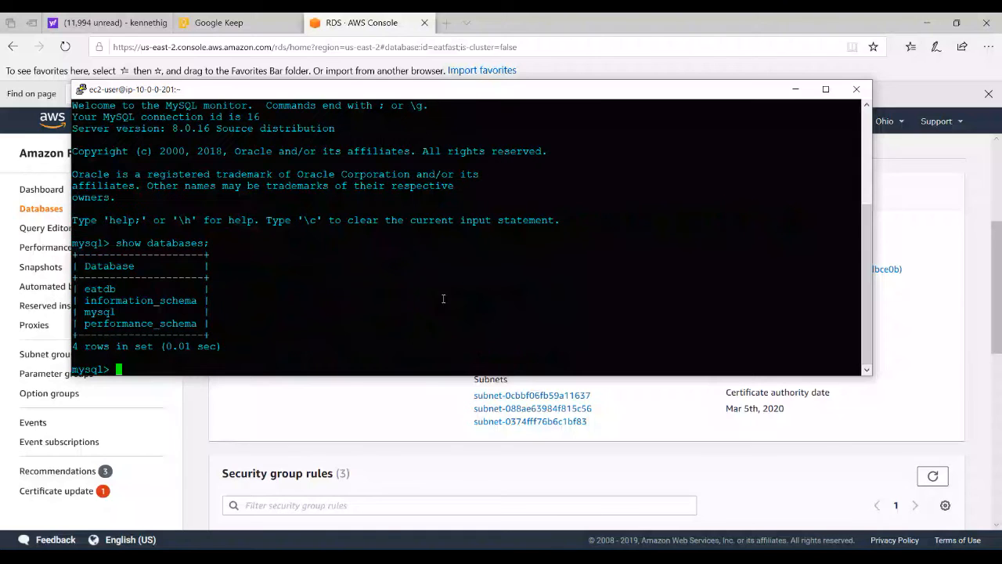
double_click(102, 289)
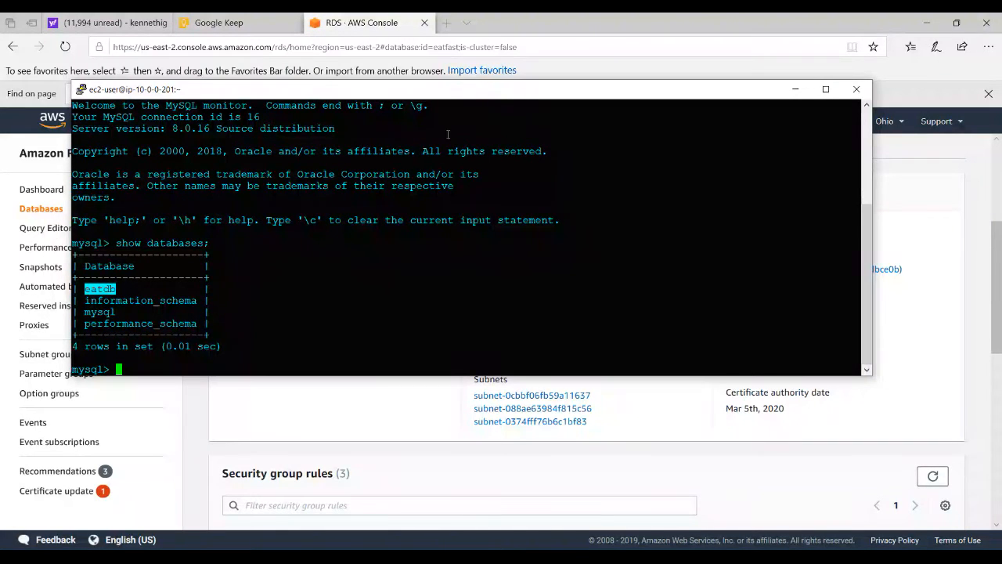
Select the mysql connection command for eatfast in the PuTTY session and switch to MySQL Workbench
scroll(836, 170, "up", 5)
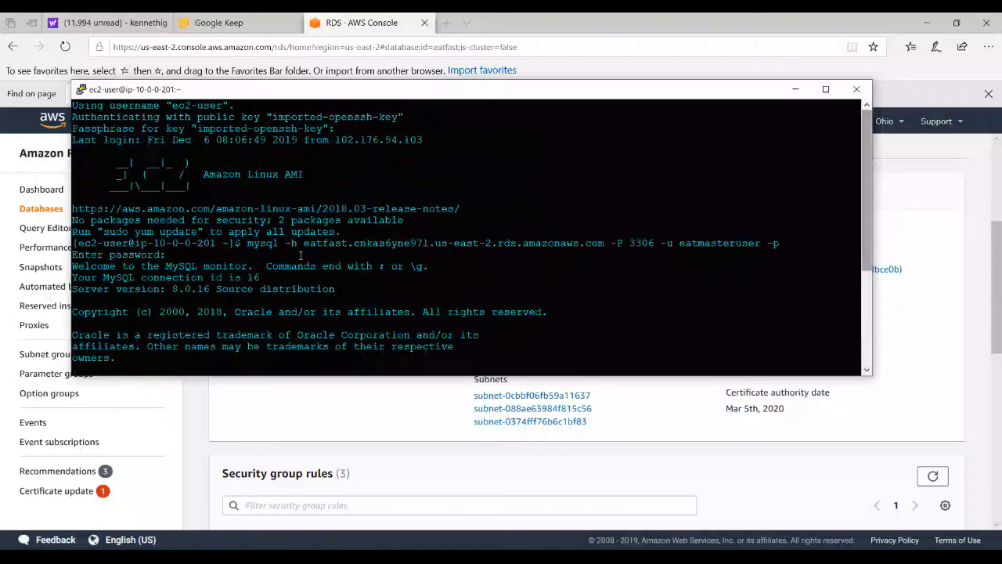
left_click_drag(249, 244, 779, 243)
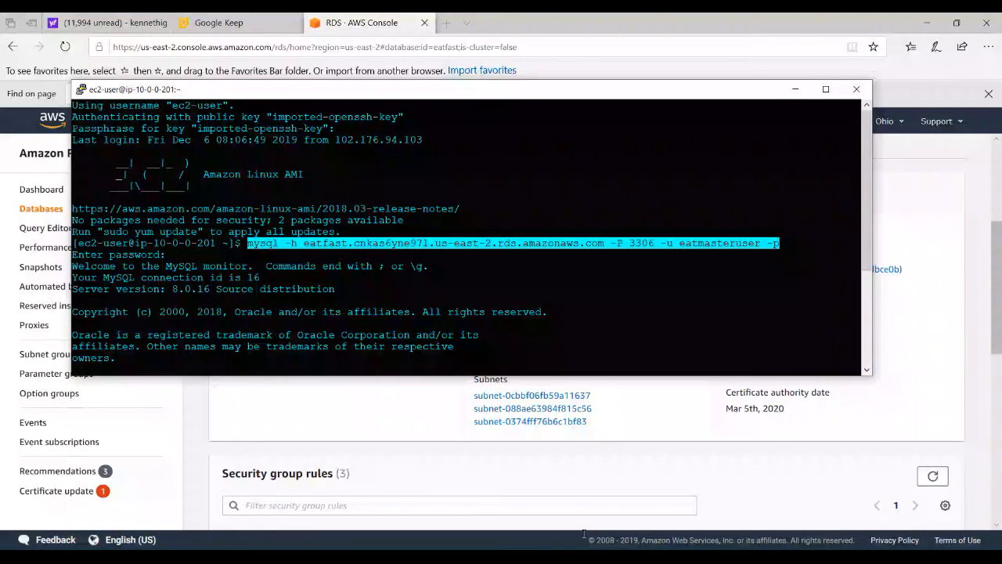
key("super")
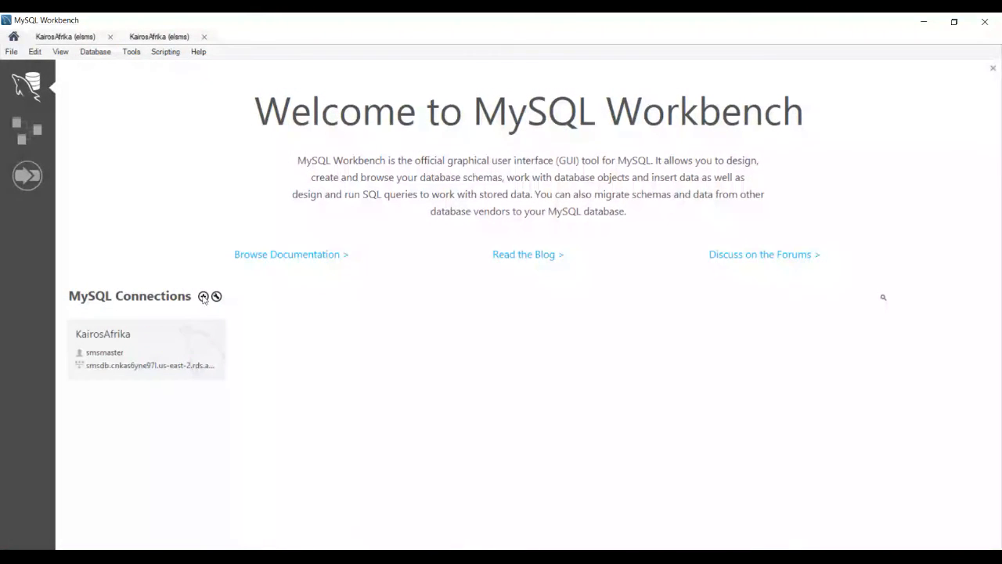
Start a new MySQL connection and name it EatDB Connect
left_click(203, 295)
left_click(365, 154)
type("mysql -h eatfast.cnkas6yne97l.us-east-2.rds.amazonaws.com -P 3306 -u eatmasteruser -p")
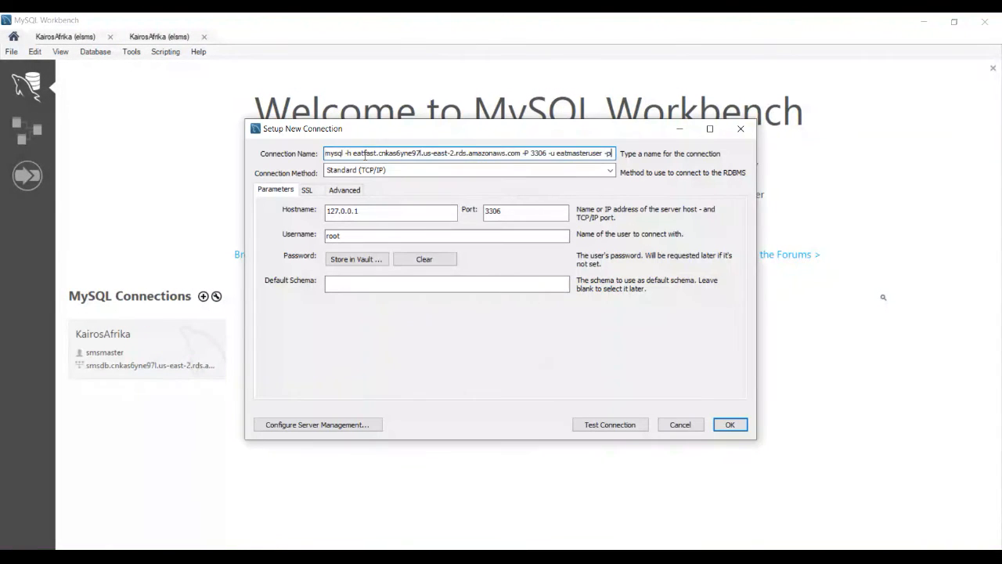
key("ctrl+z")
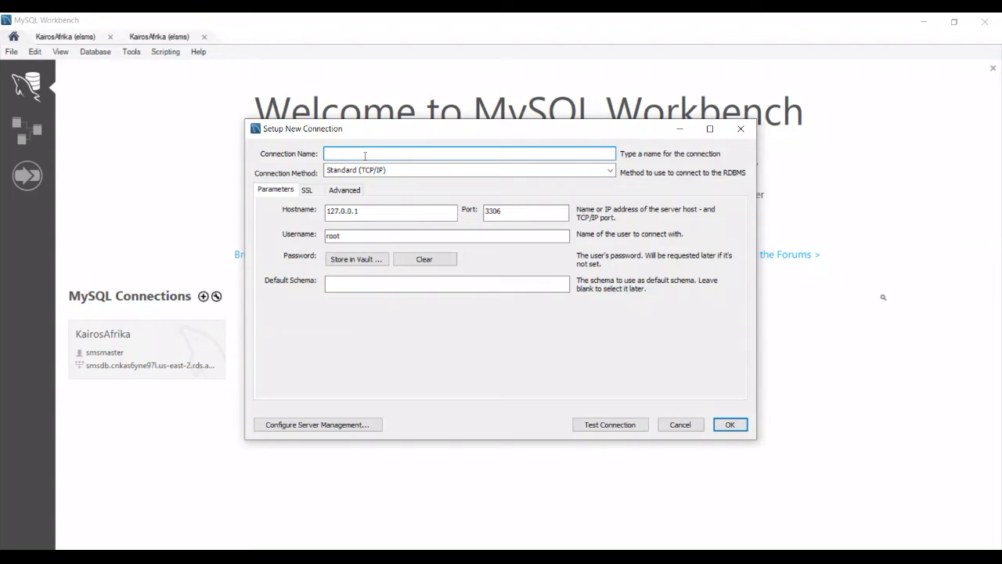
type("EatDB Connect")
Copy the eatfast endpoint from the mysql command in Notepad++ and enter it as the new connection's hostname
key("alt+Tab")
key("alt+Tab")
key("alt+Tab")
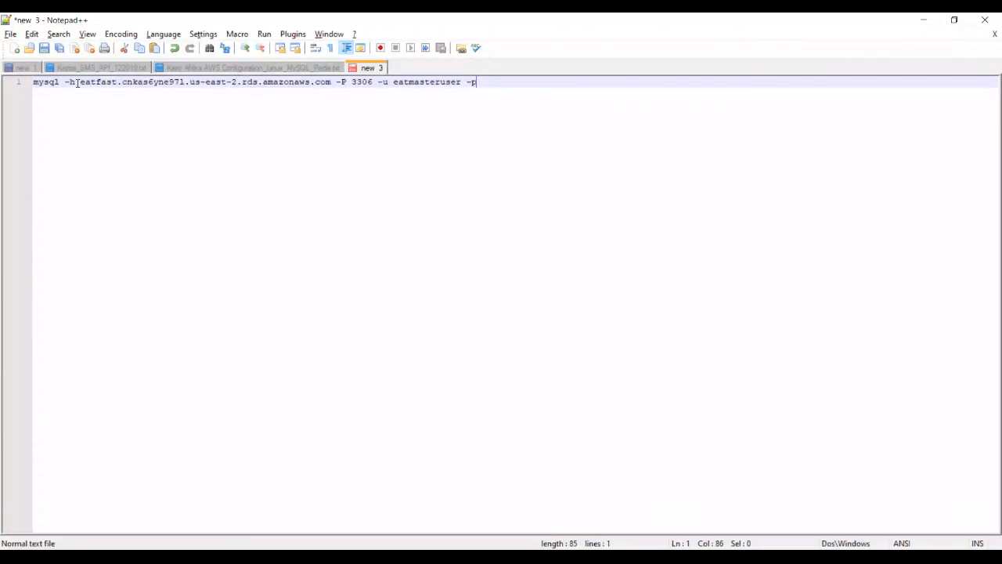
left_click_drag(79, 83, 326, 100)
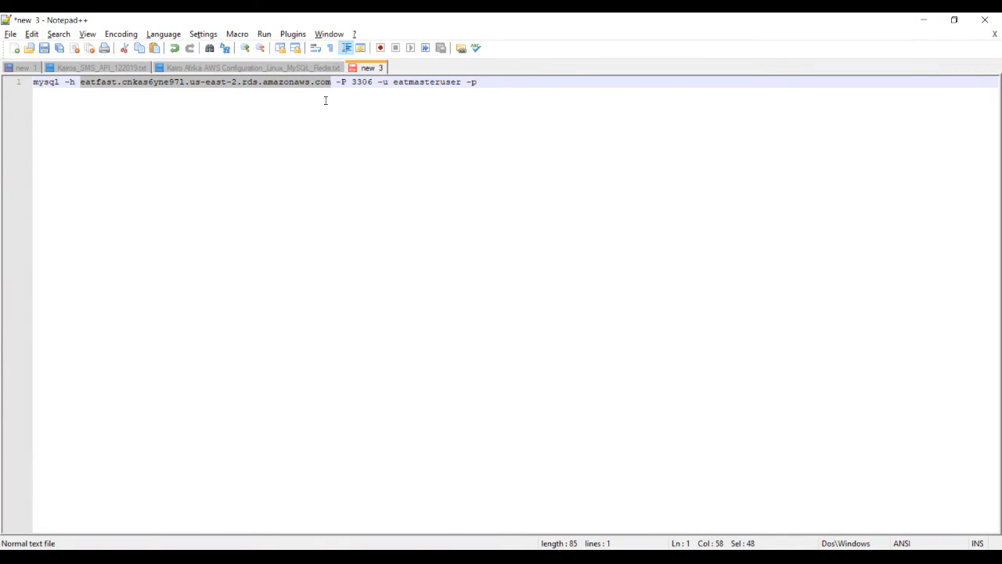
left_click(931, 20)
double_click(363, 213)
type("eatfast.cnkas6yne97l.us-east-2.rds.amazonaws.com")
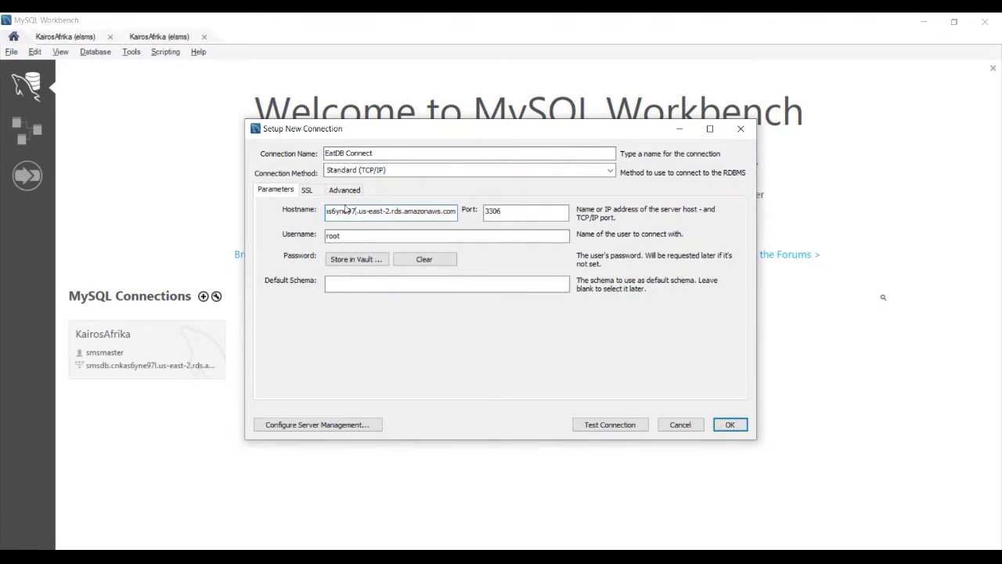
Set the connection's username to eatmasteruser, test the connection and save it
left_click(487, 214)
double_click(335, 235)
type("ea")
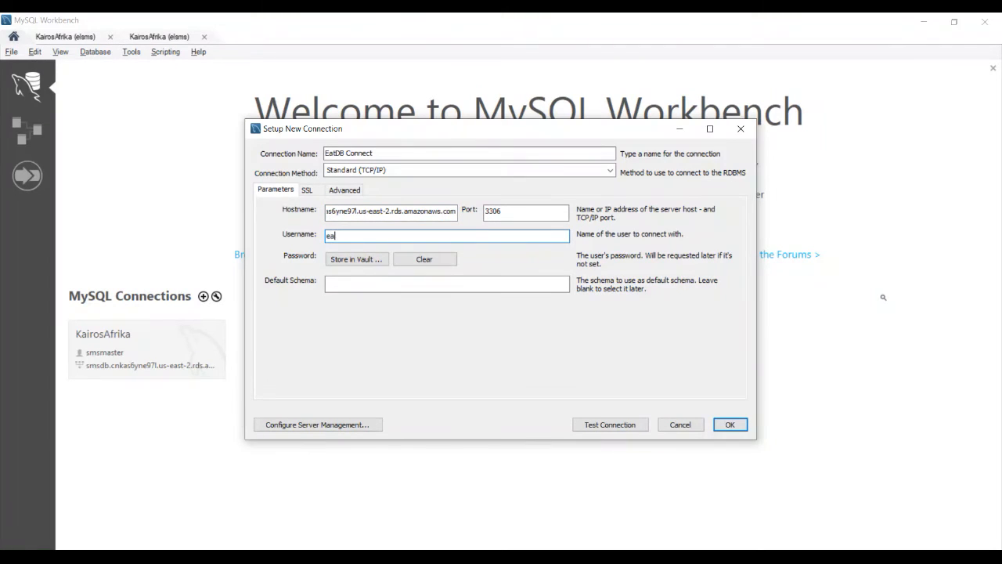
type("tmasteruser")
left_click(614, 424)
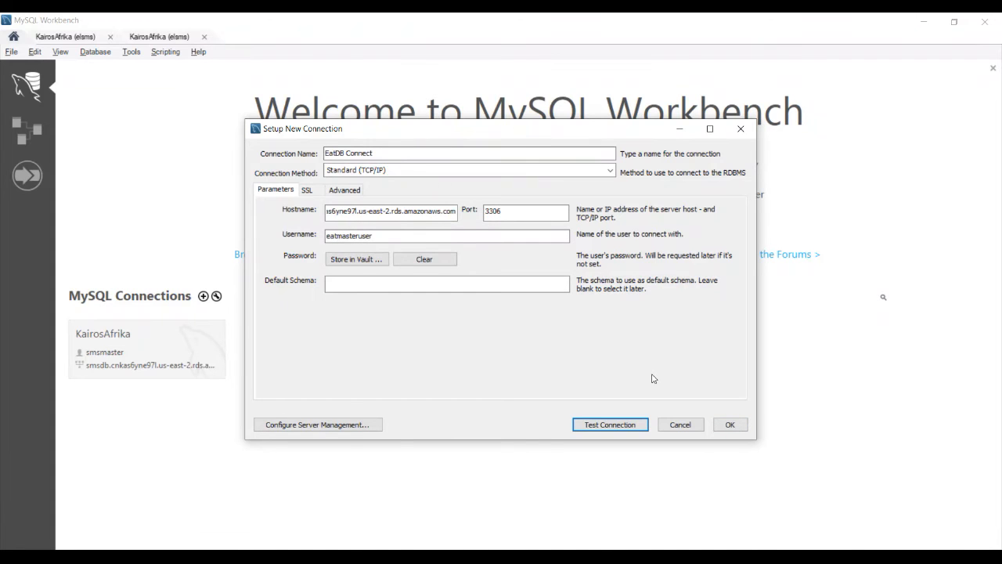
left_click(729, 423)
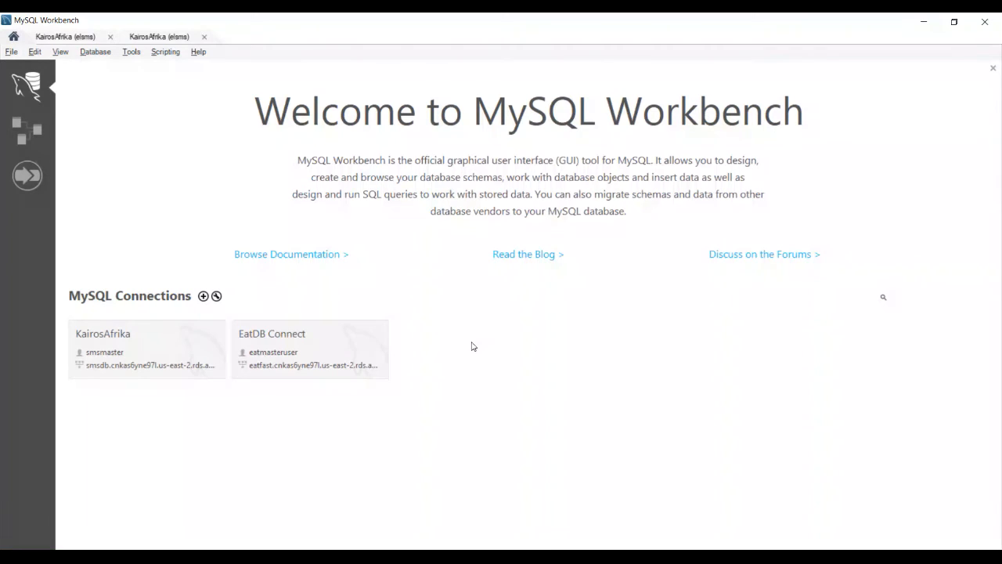
Try to open the EatDB Connect connection, and connect the computer to the first available secured Wi-Fi network
left_click(320, 339)
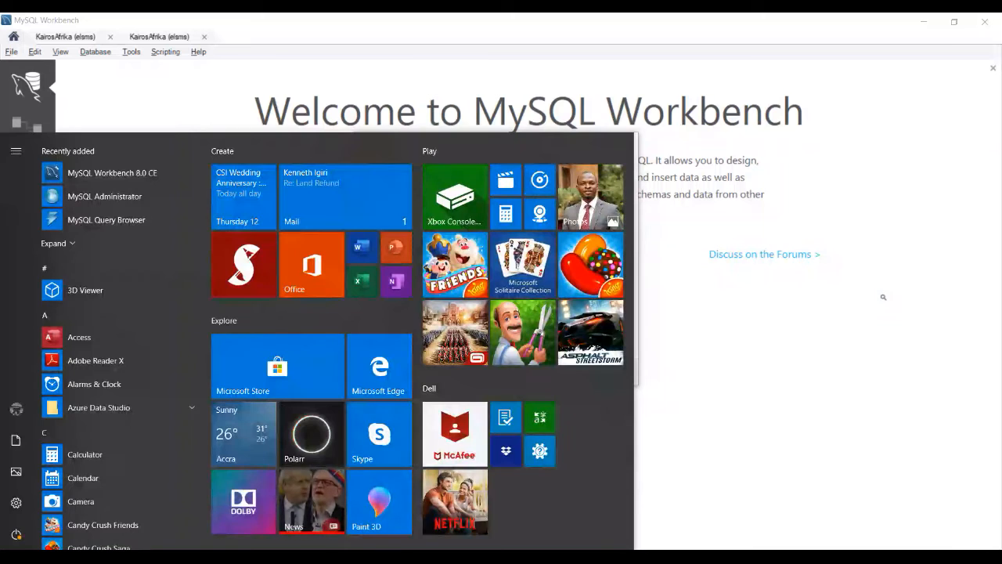
left_click(860, 559)
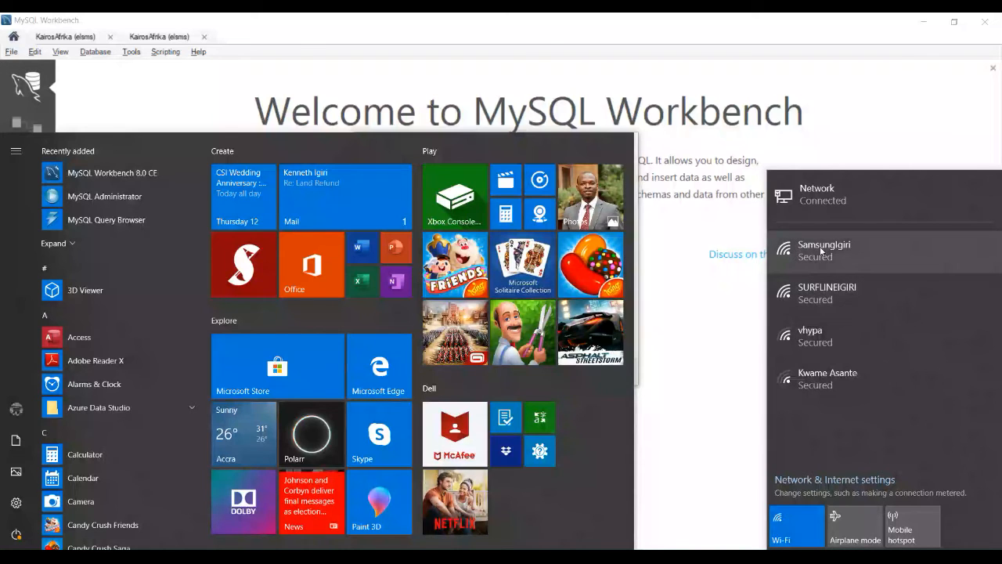
left_click(822, 250)
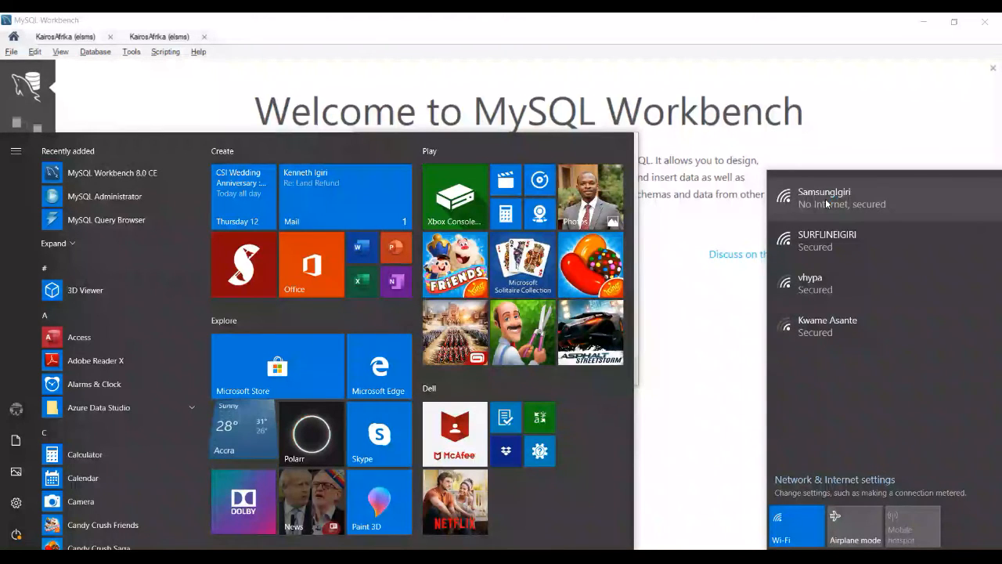
left_click(570, 91)
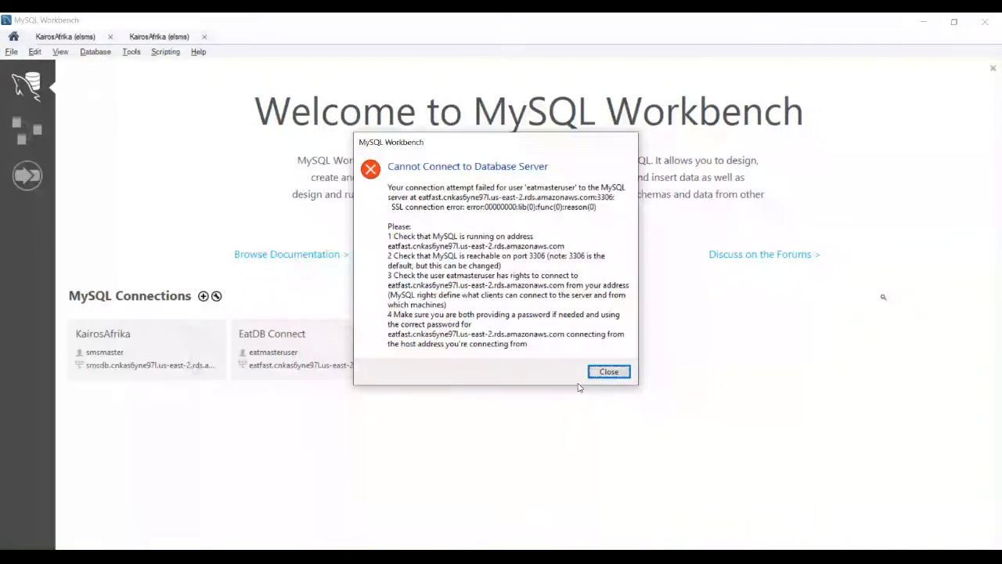
Dismiss the connection error, reopen EatDB Connect and enter the database password to log in
left_click(607, 369)
left_click(291, 351)
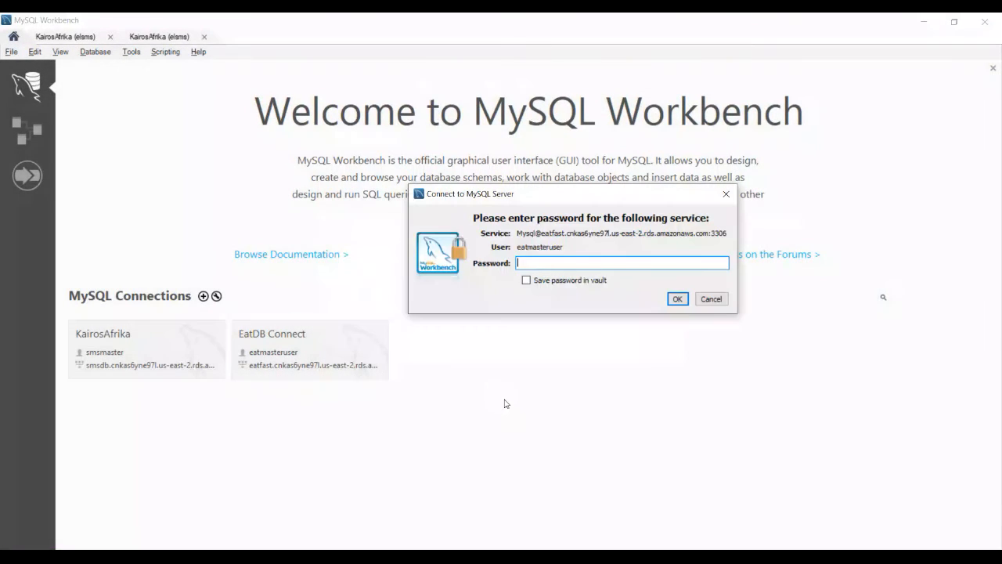
type("********")
left_click(678, 302)
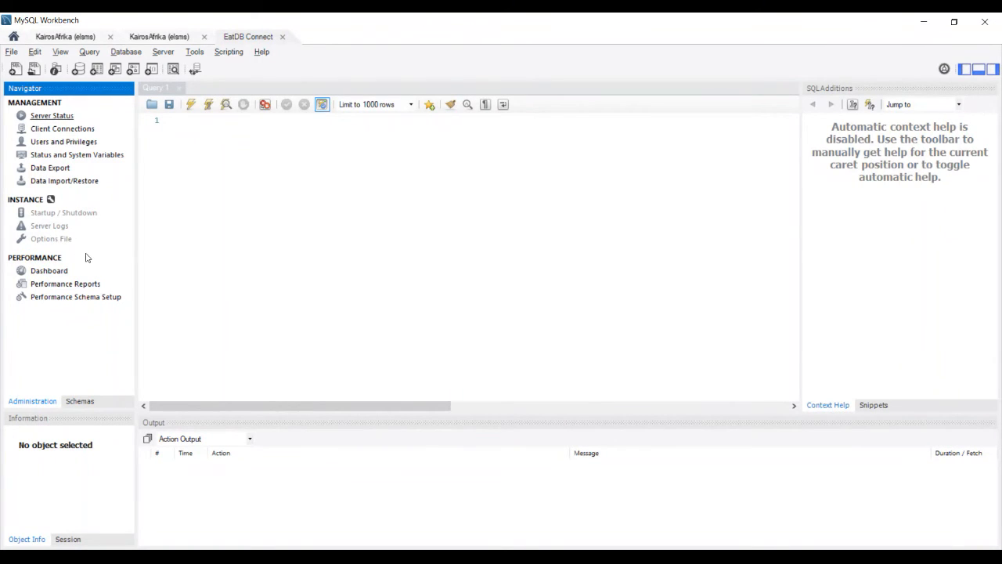
Show the server's schemas and expand the eatdb schema to view its object categories
left_click(71, 404)
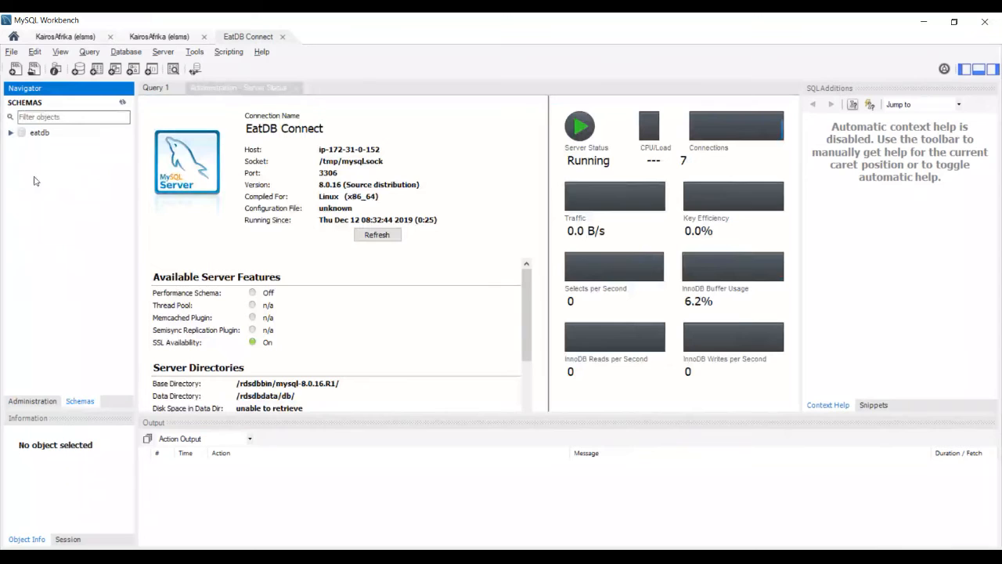
left_click(11, 133)
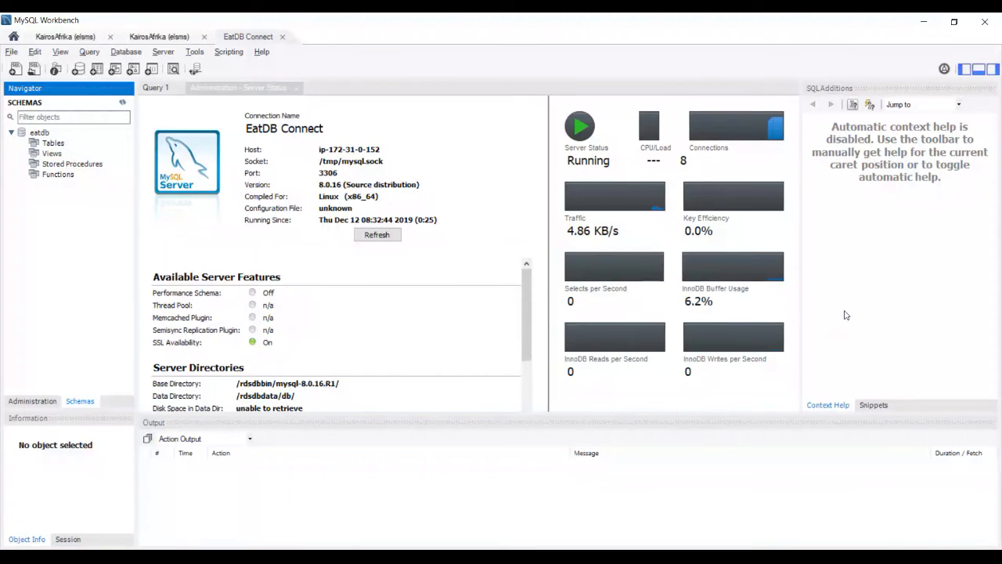
Check which Wi-Fi network the computer is connected to
key("super")
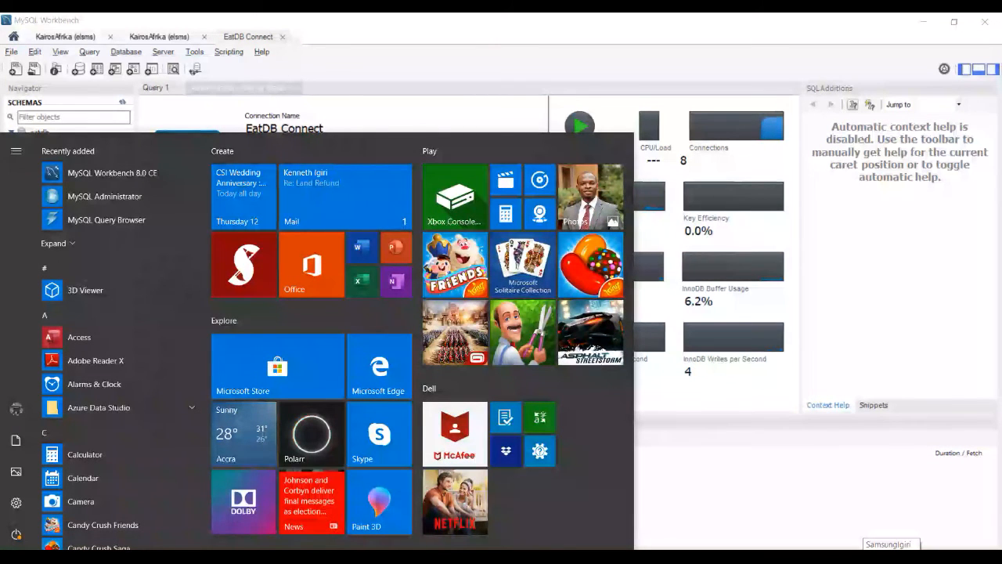
left_click(891, 557)
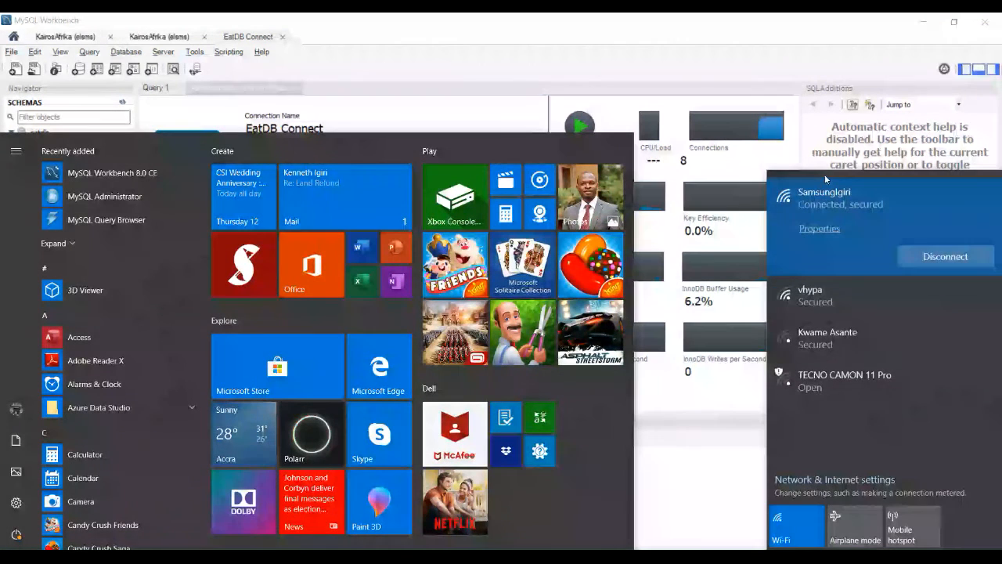
left_click(610, 37)
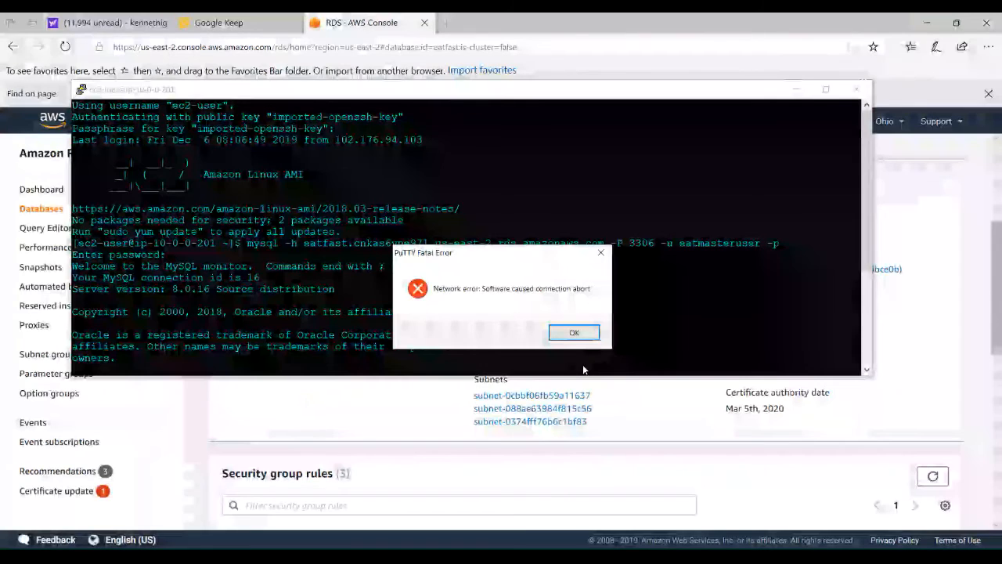
Dismiss the PuTTY error, minimize the session and go back to the eatfast summary in the RDS console
left_click(576, 331)
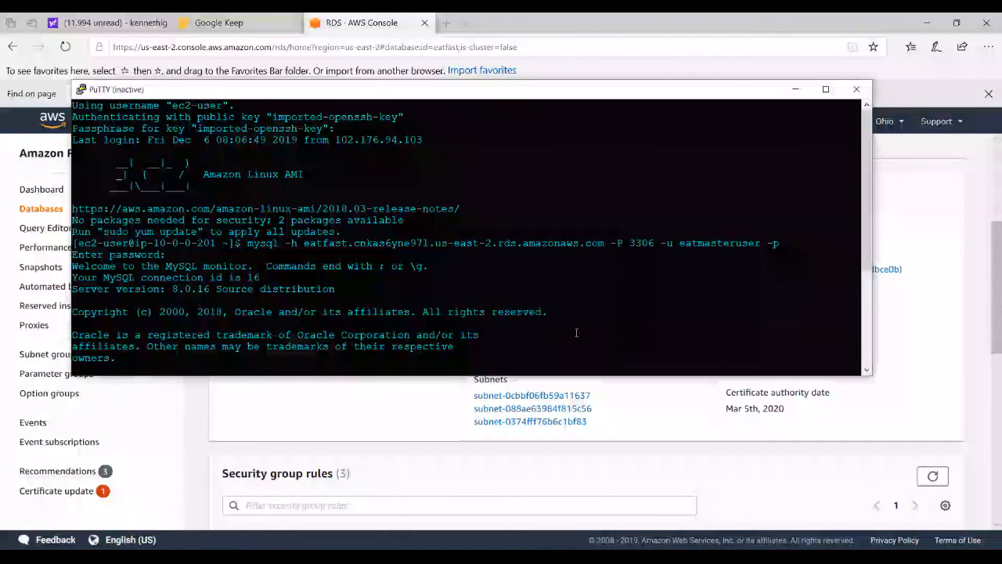
left_click(795, 89)
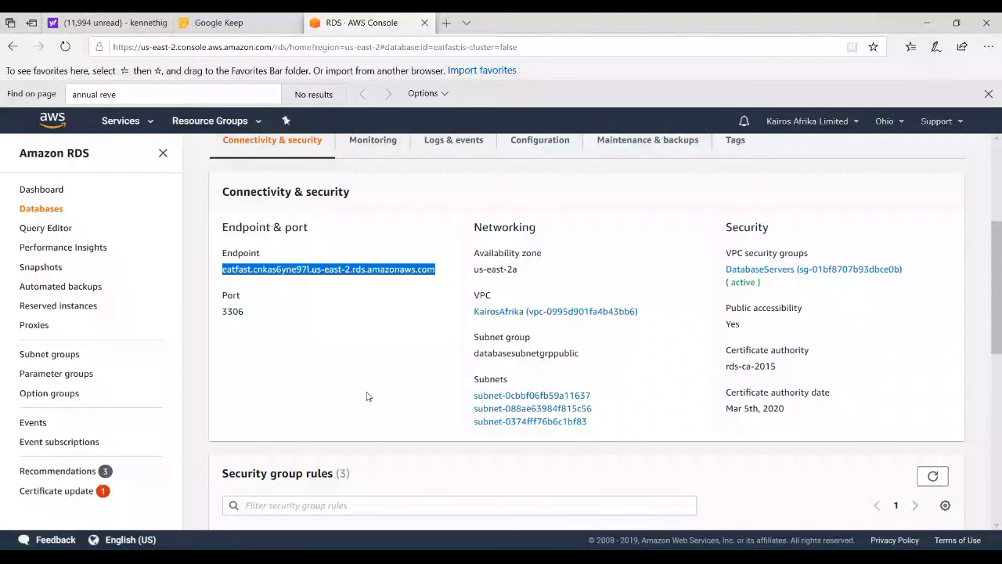
scroll(783, 391, "up", 3)
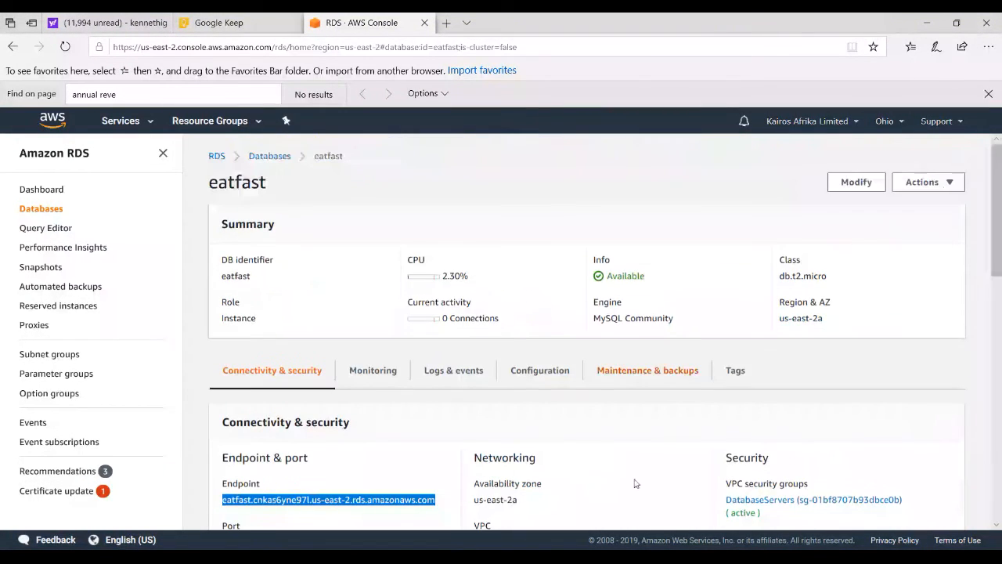
Switch to the running PowerPoint slide show and advance from Why Amazon RDS to the Key Gotchas slide
key("alt+Tab")
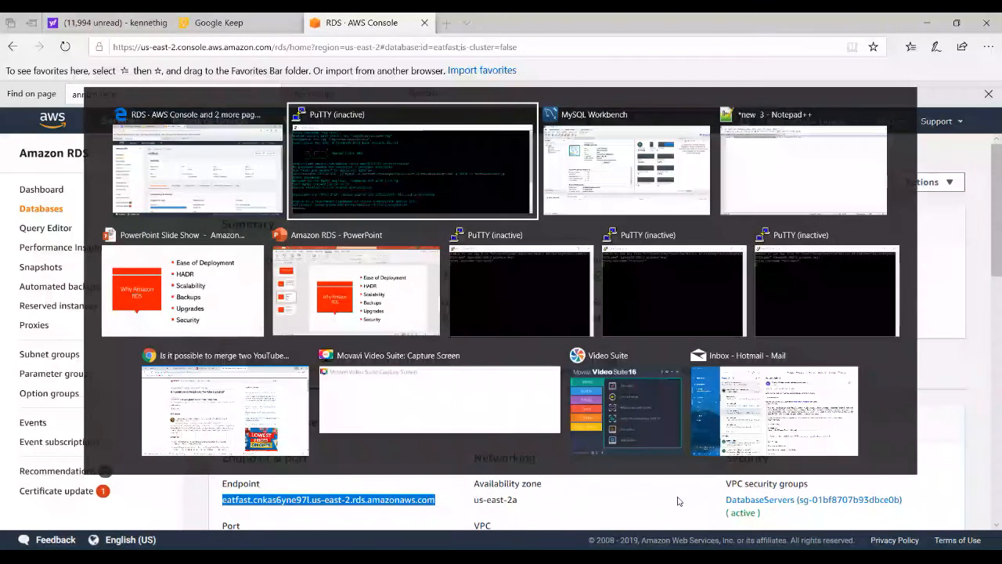
key("alt+Tab")
key("alt+Tab")
key("alt+Tab")
key("alt+Tab")
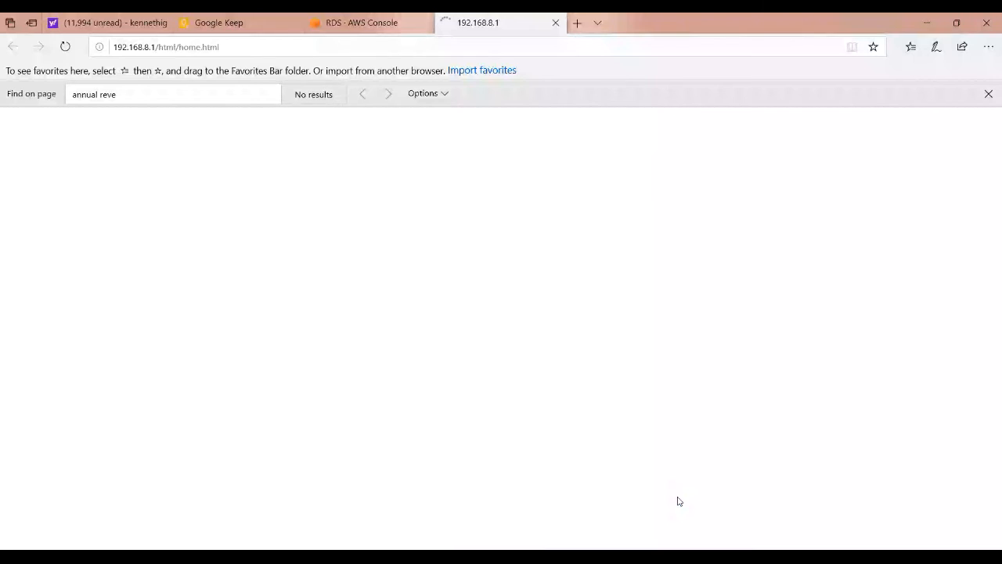
key("alt+Tab")
key("alt+Tab")
key("alt+Tab")
key("alt+Tab")
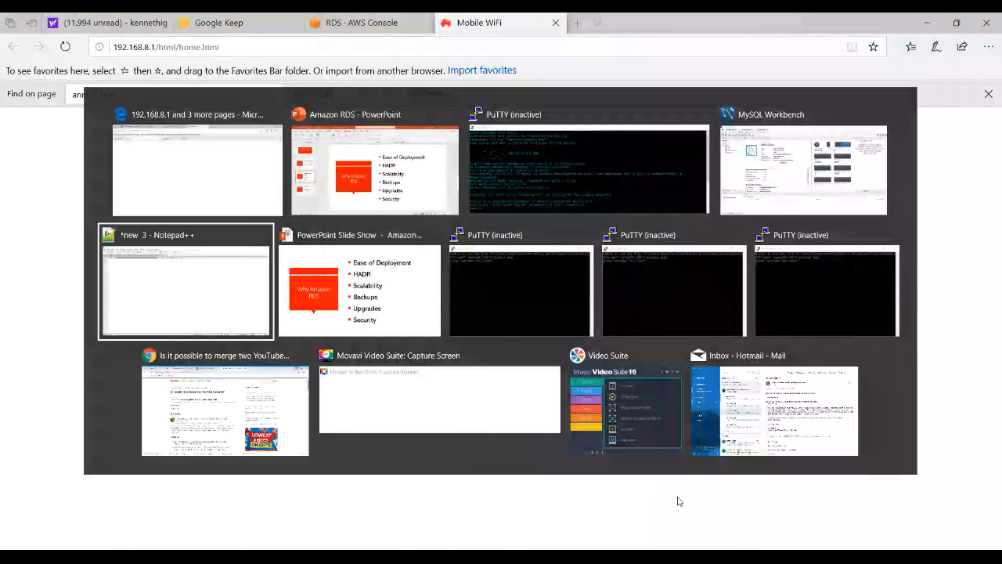
key("alt+Tab")
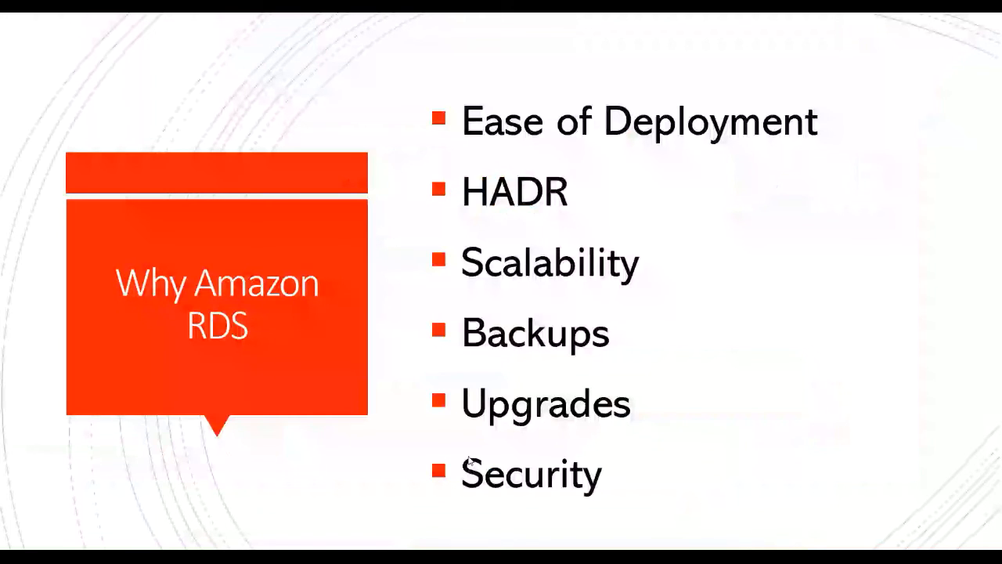
left_click(469, 462)
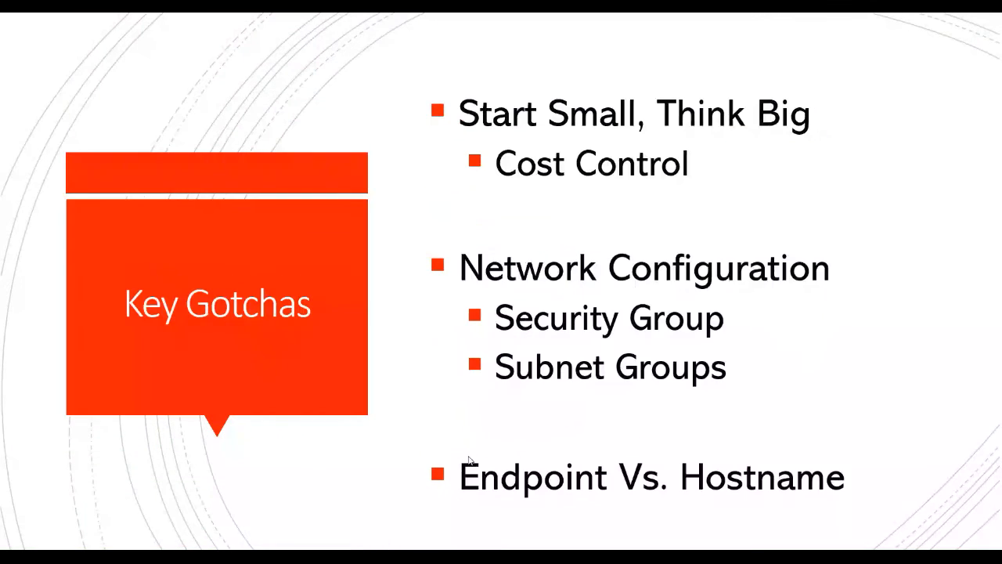
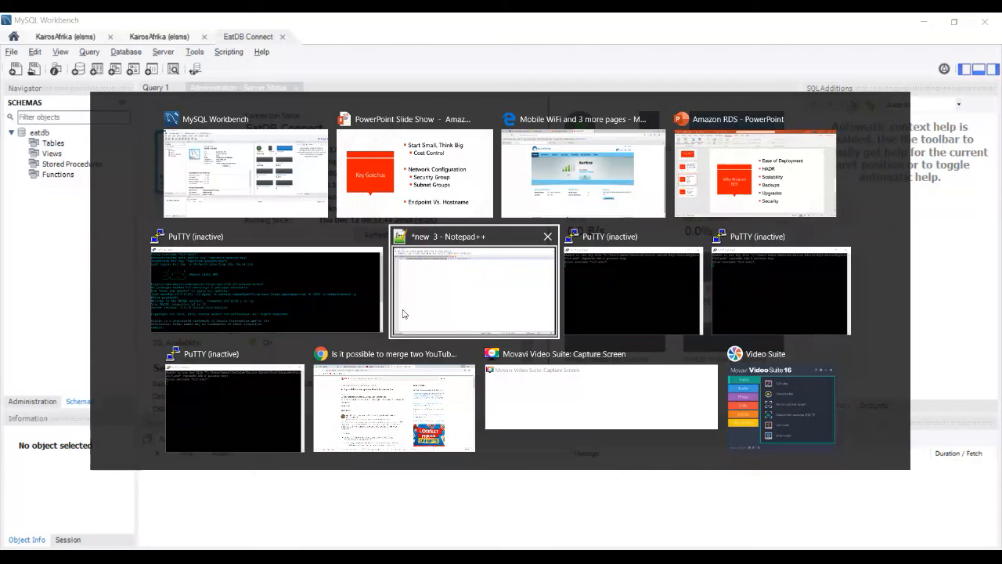
key("alt+shift+Tab")
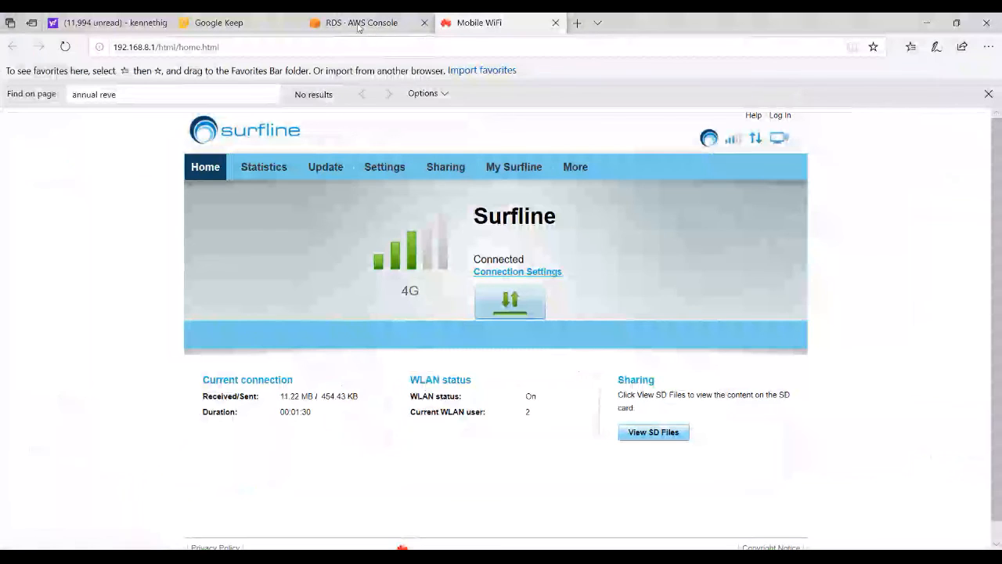
Switch from MySQL Workbench to the AWS console in the browser and open the account's billing dashboard
key("ctrl+shift+Tab")
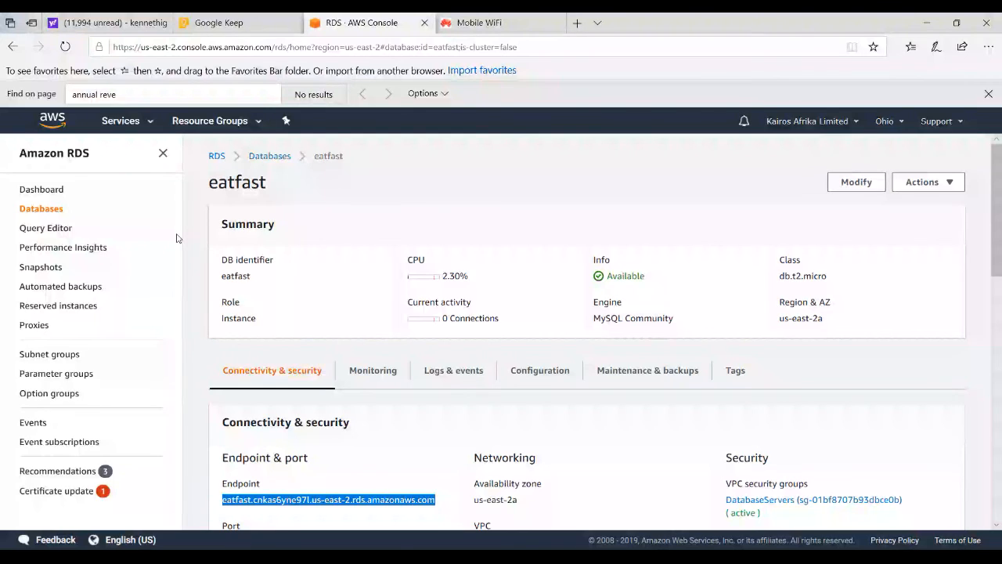
left_click(857, 125)
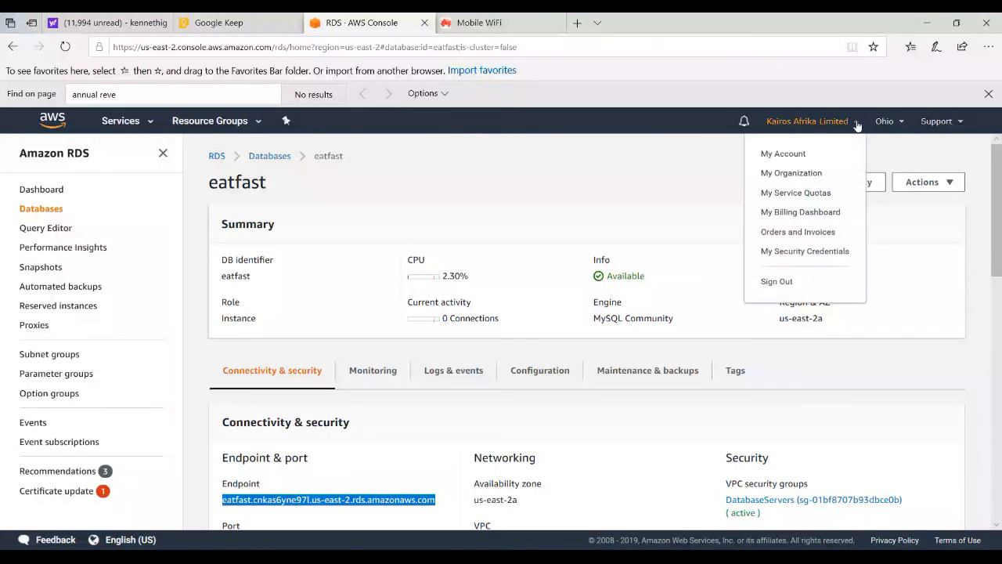
left_click(804, 213)
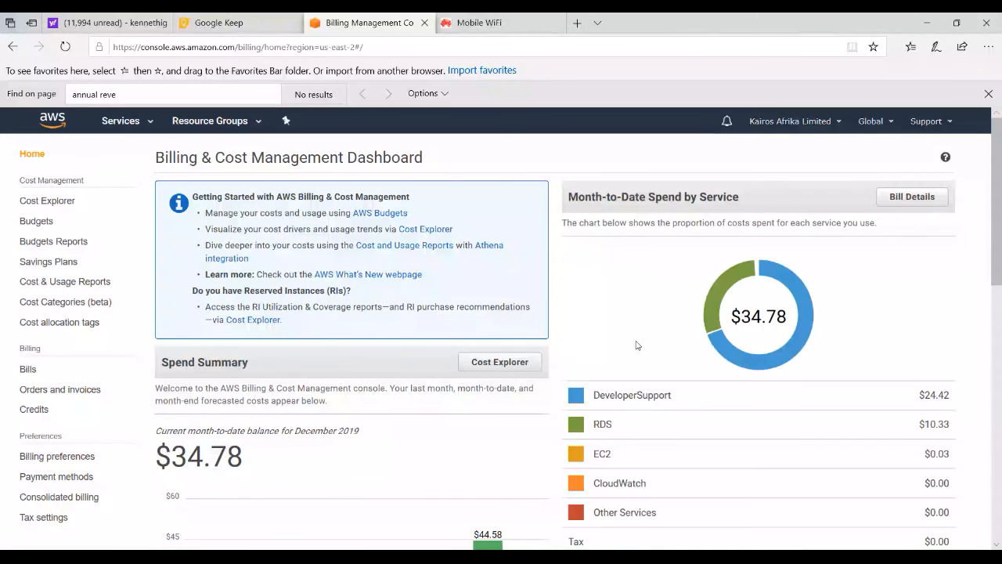
Review the dashboard's spend summary, monthly cost chart and month-to-date spend by service, including the RDS share
scroll(994, 245, "down", 2)
left_click_drag(995, 245, 995, 269)
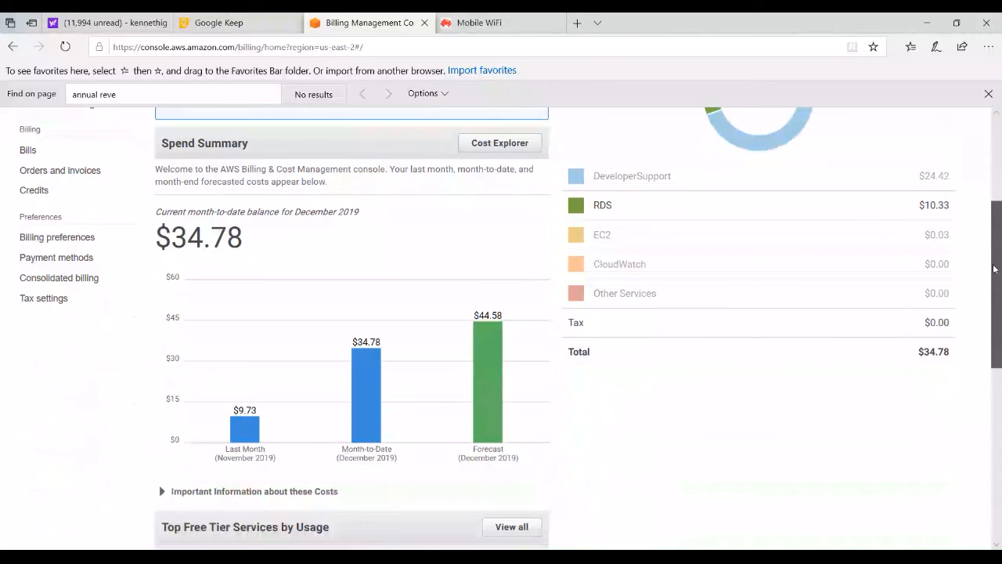
left_click_drag(995, 269, 1000, 300)
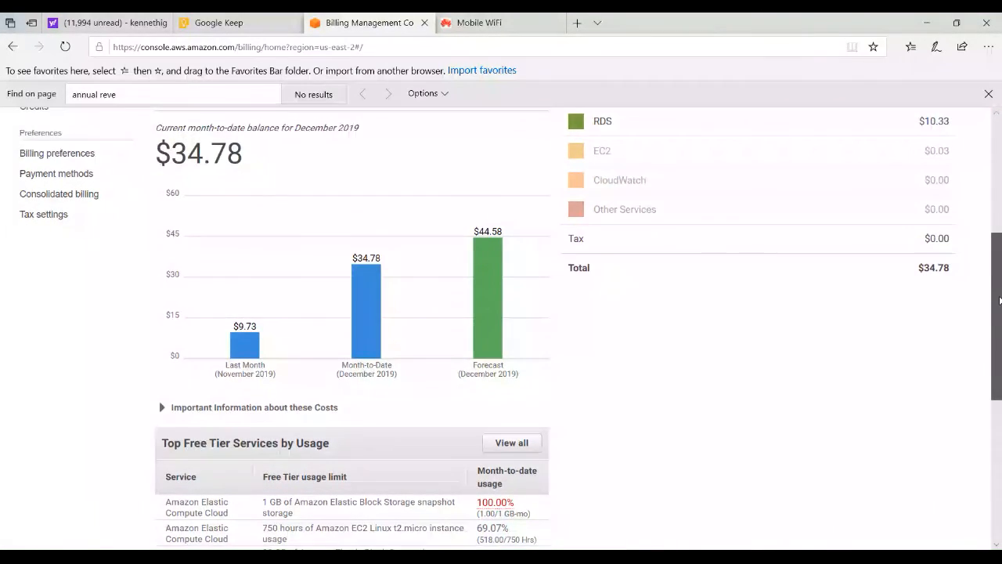
mouse_move(503, 253)
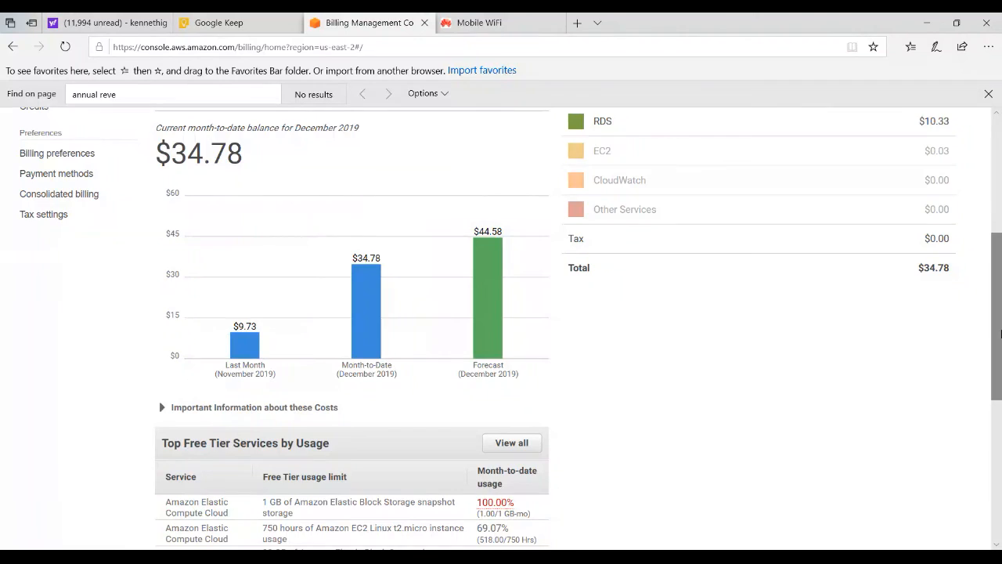
left_click_drag(994, 324, 991, 210)
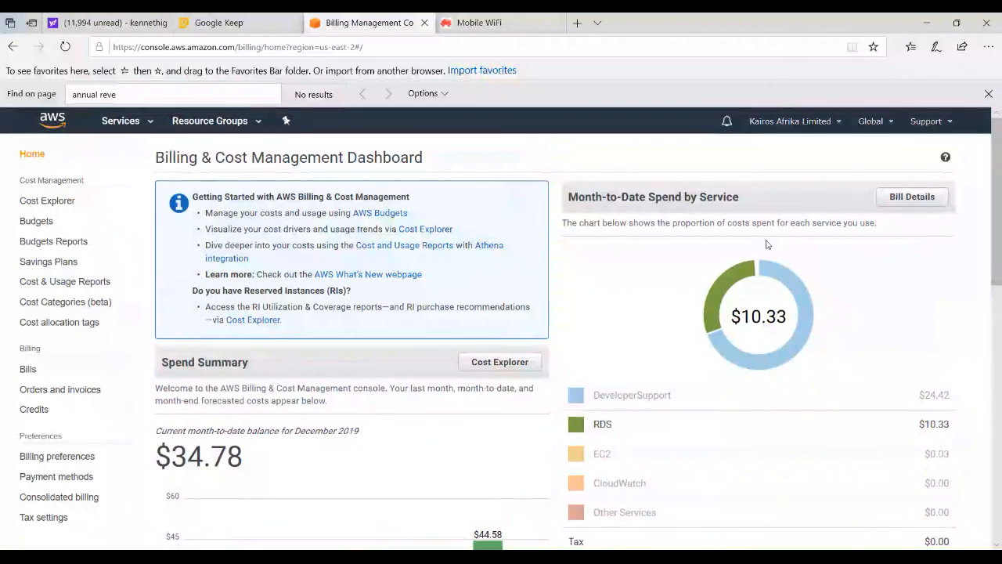
Open the bill details and show the November 2019 bill, followed by the October 2019 bill
left_click(912, 197)
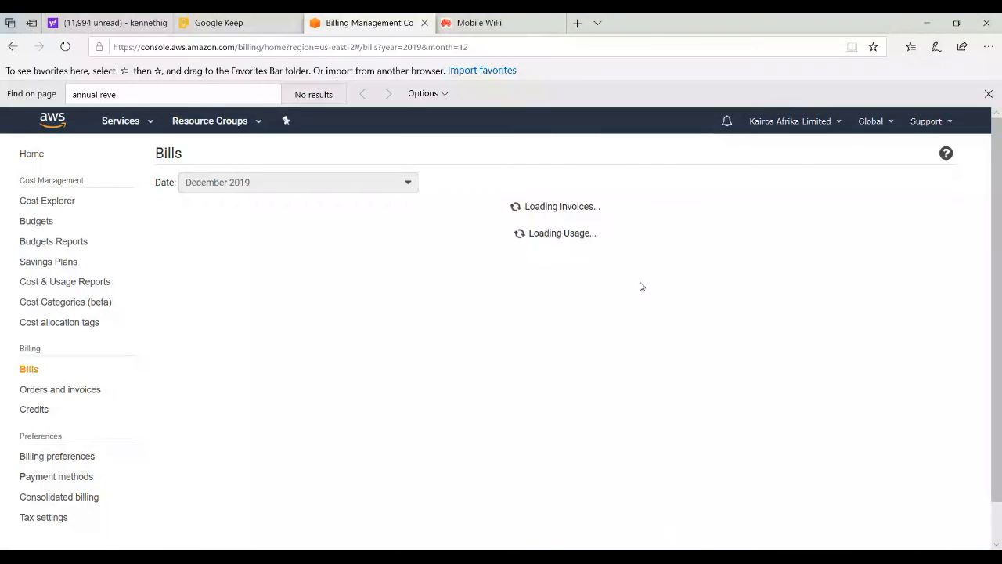
left_click(406, 184)
left_click(238, 222)
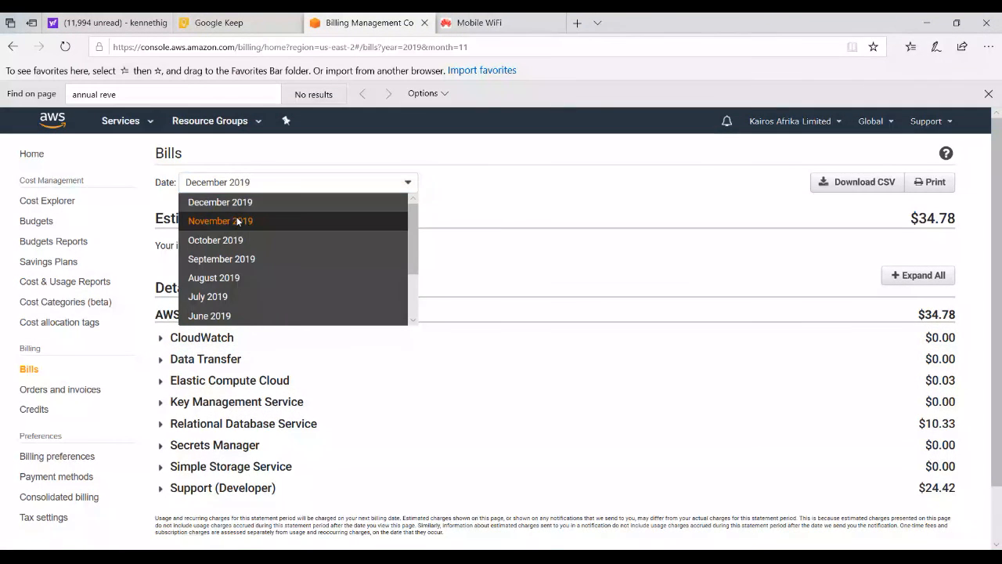
left_click(407, 185)
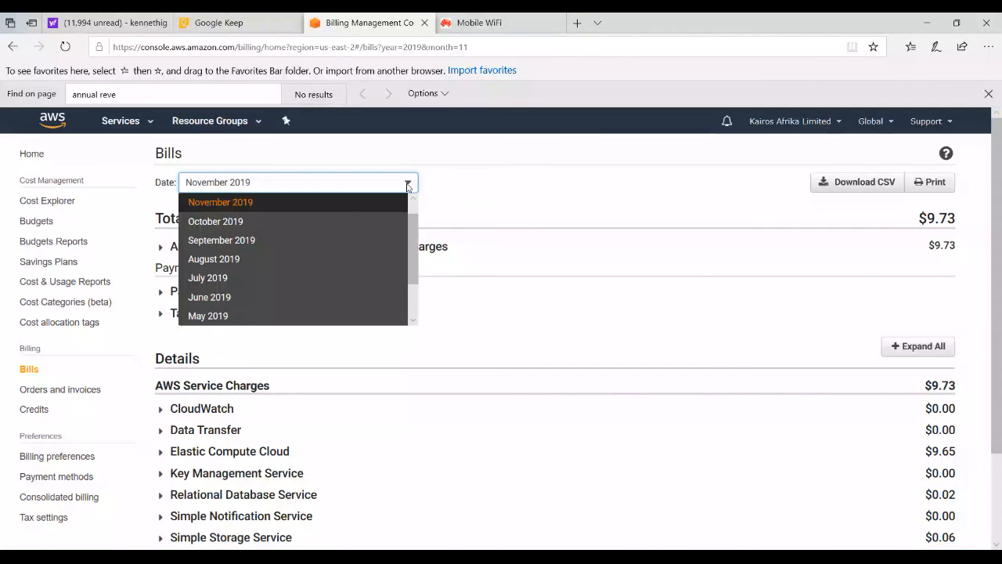
left_click(307, 221)
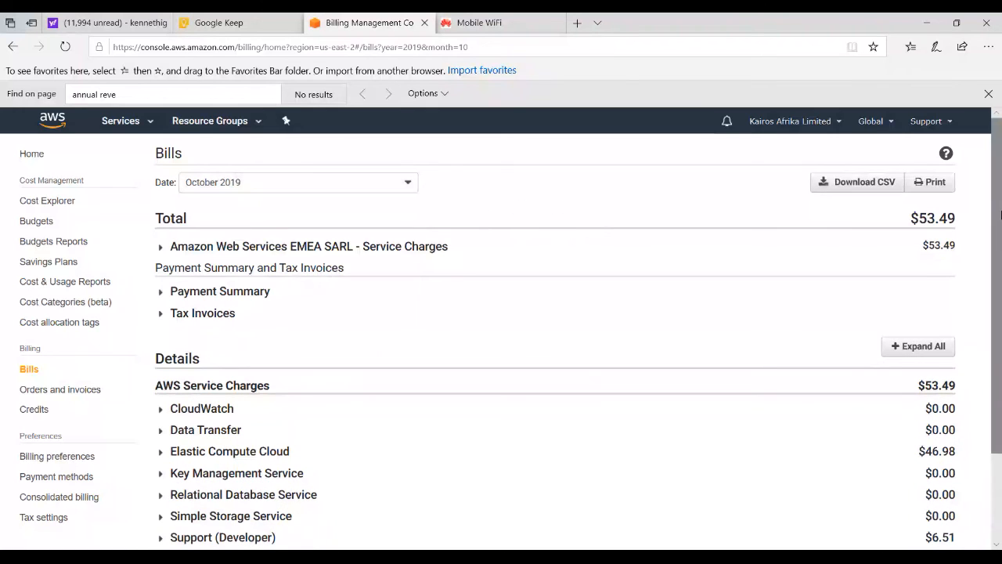
Expand the Relational Database Service charges for US East (Ohio) in the October 2019 bill and review the line items
scroll(992, 345, "down", 2)
left_click(161, 380)
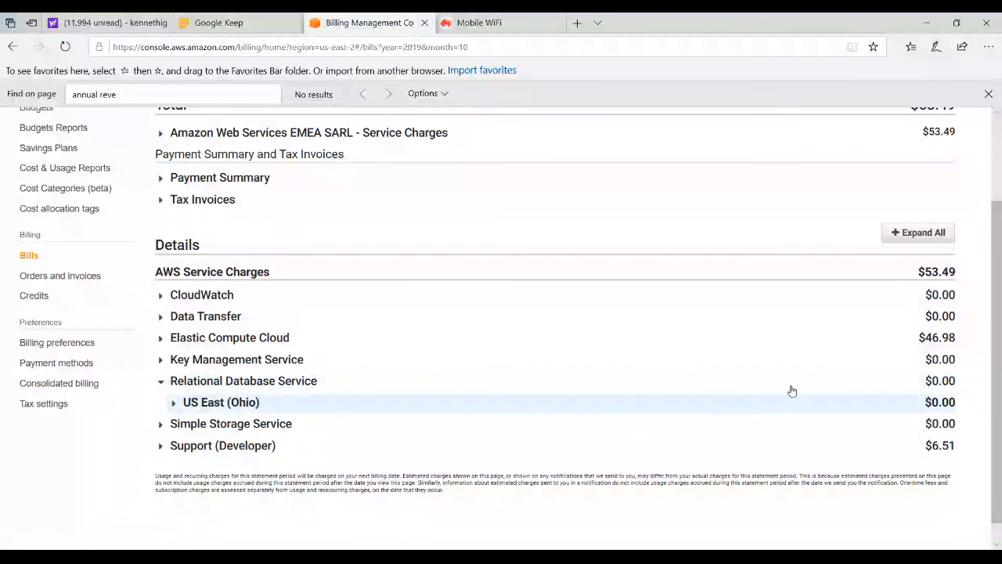
left_click(173, 402)
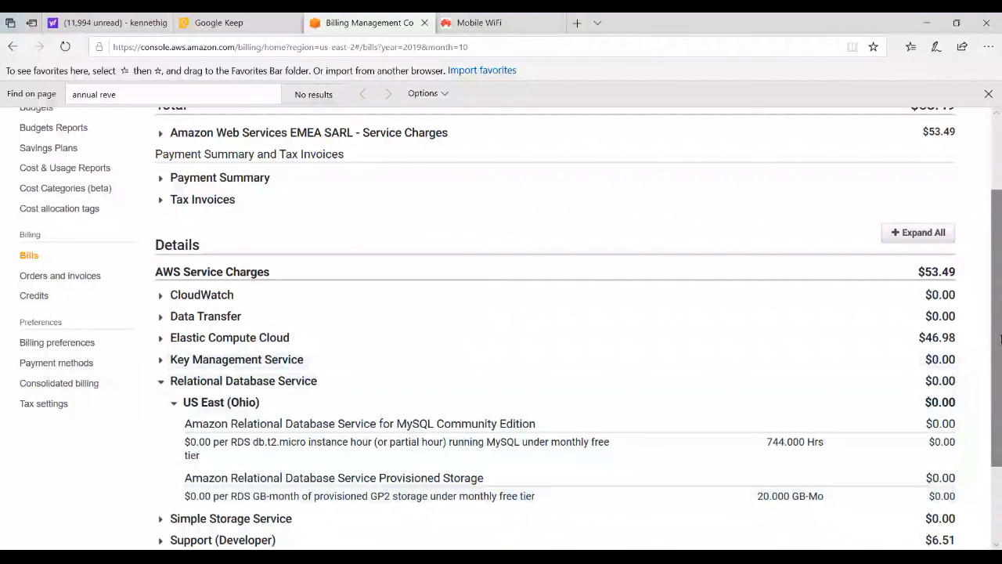
scroll(288, 491, "down", 3)
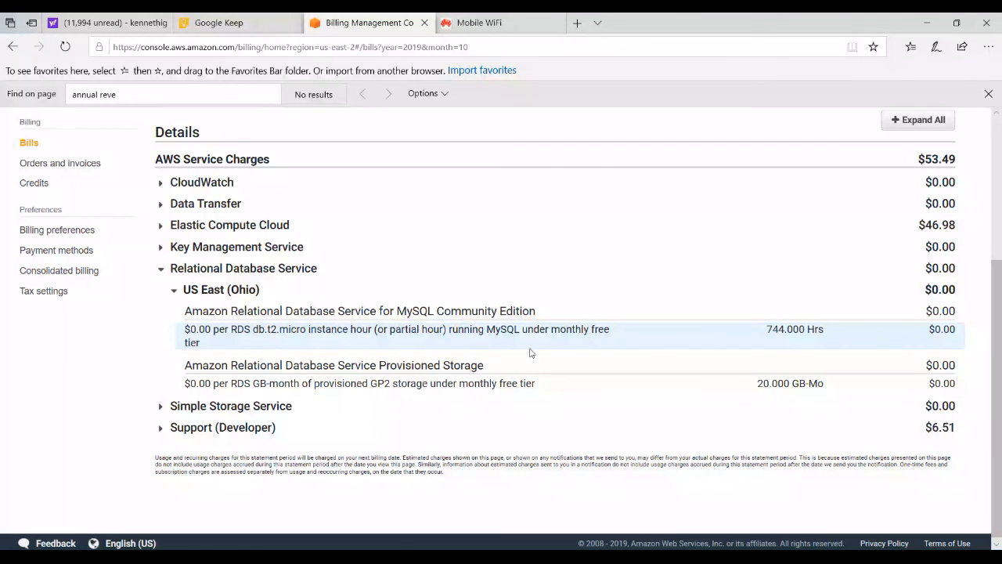
Expand the Elastic Compute Cloud charges for US East (Ohio), review the instance and EBS items, and collapse the region again
left_click(161, 226)
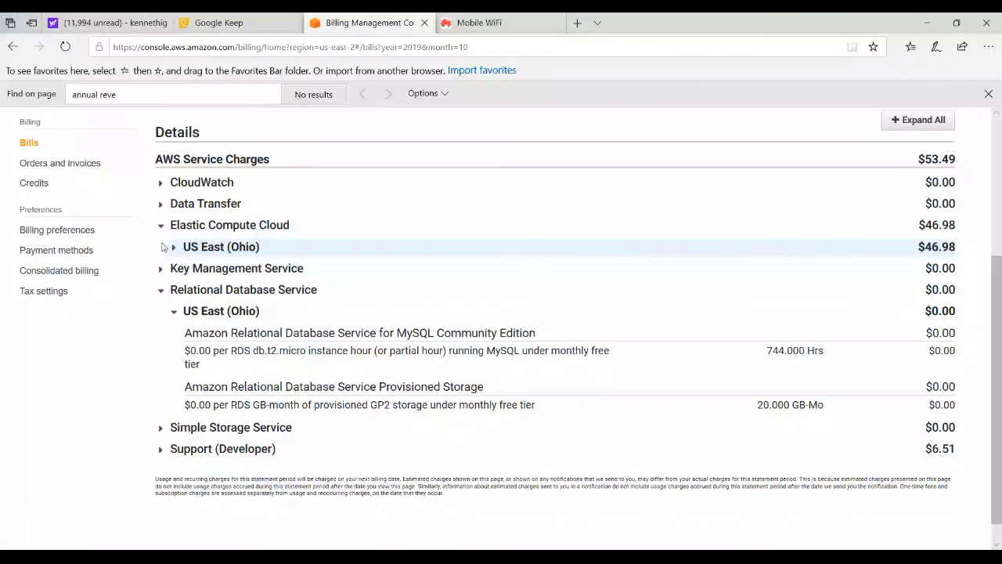
left_click(171, 247)
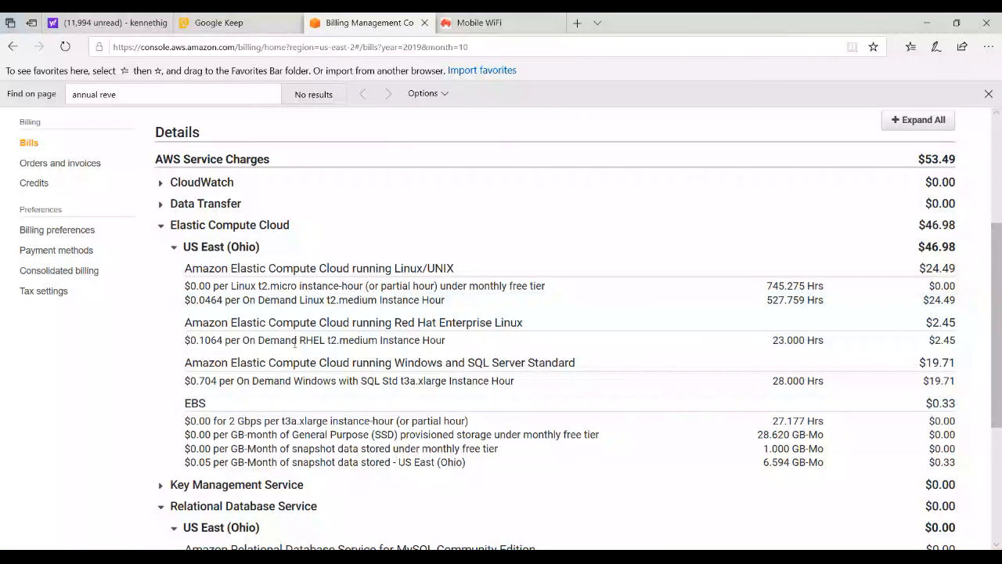
left_click(174, 247)
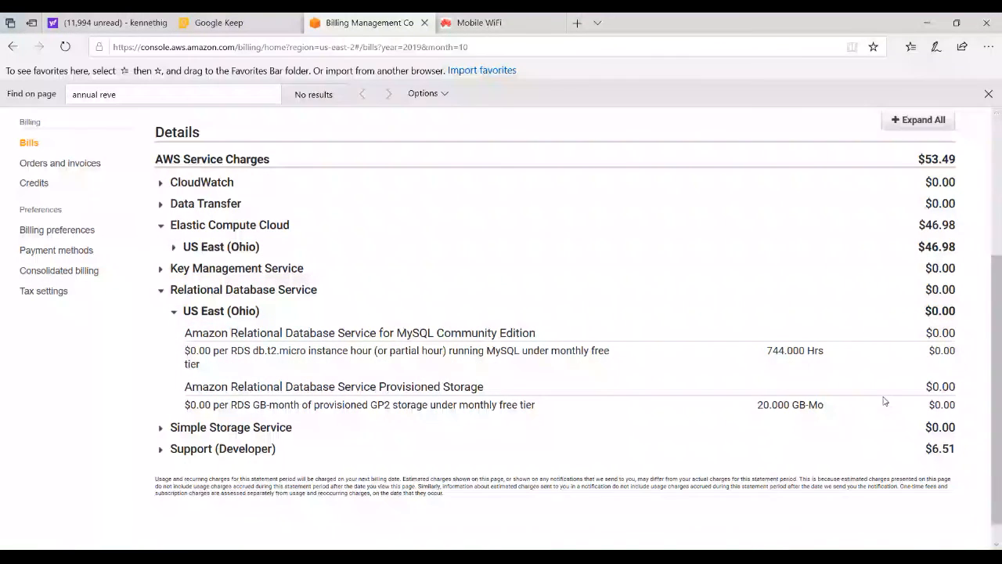
scroll(999, 449, "down", 1)
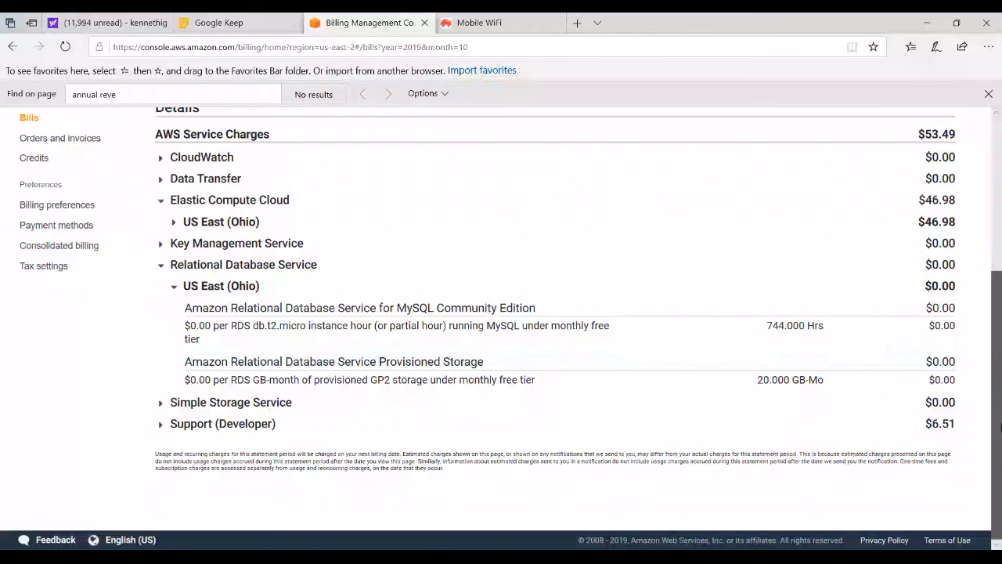
scroll(999, 427, "up", 3)
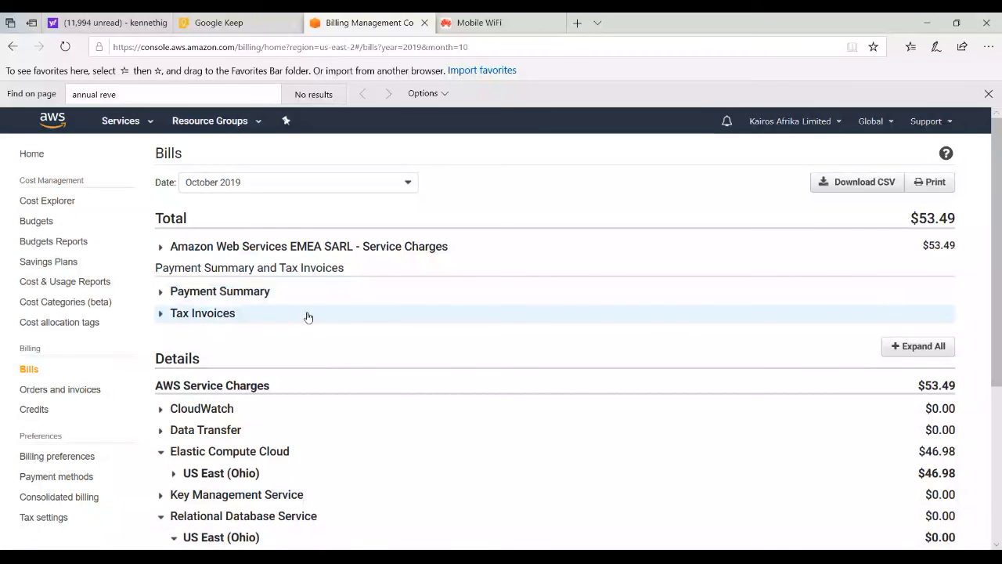
Find the RDS service by searching for rds, list its DB instances and open the eatfast database
left_click(149, 125)
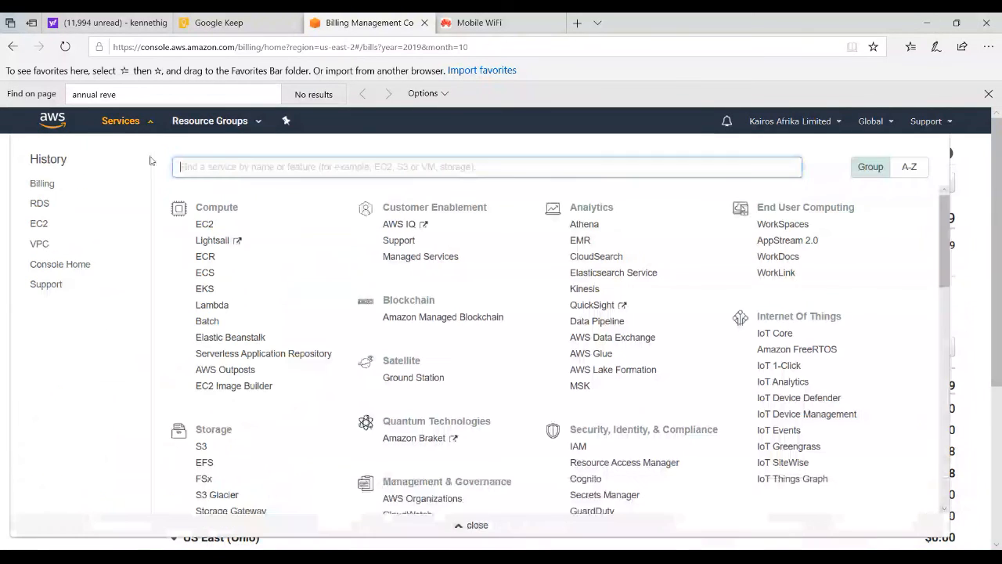
type("rds")
left_click(196, 191)
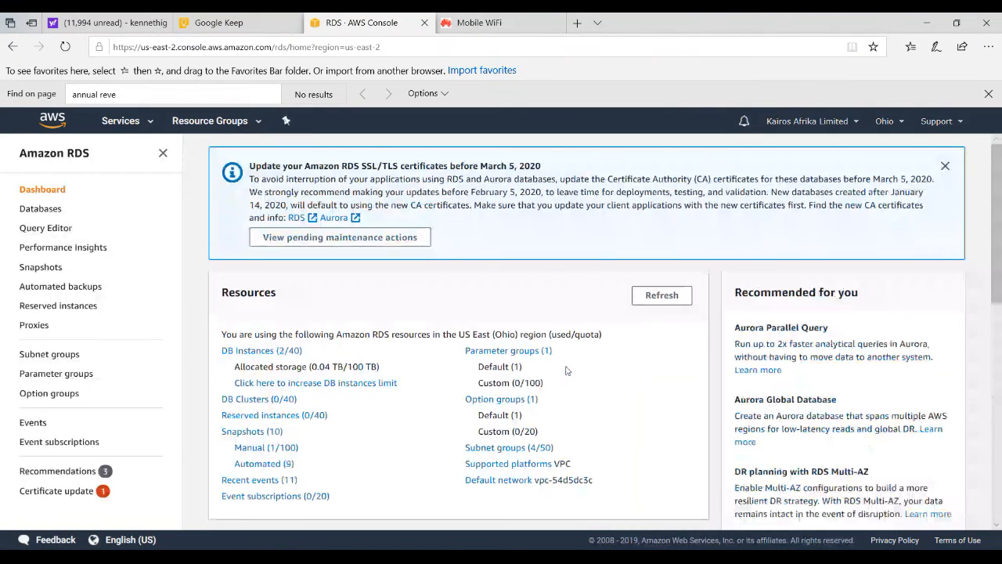
scroll(997, 200, "down", 2)
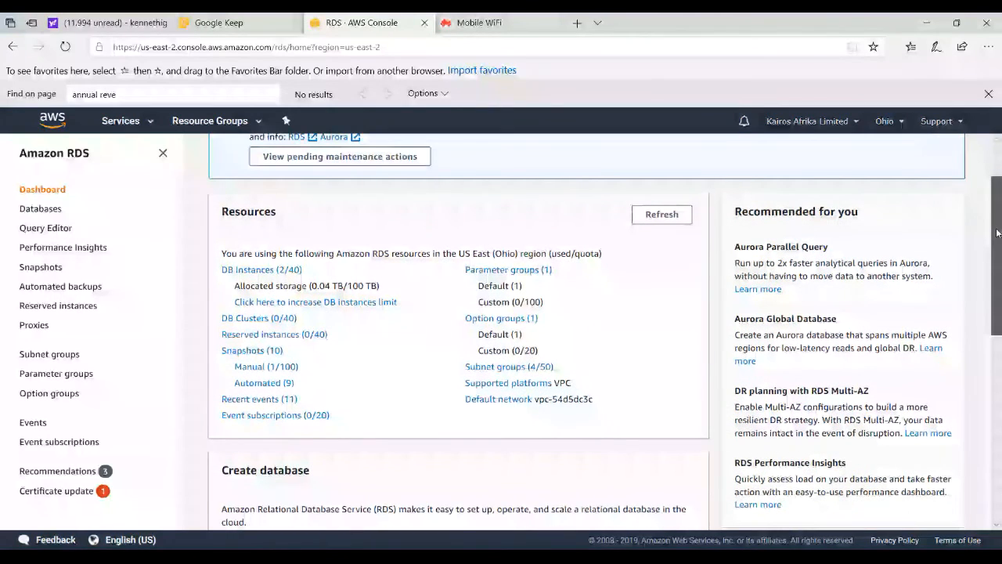
left_click(291, 266)
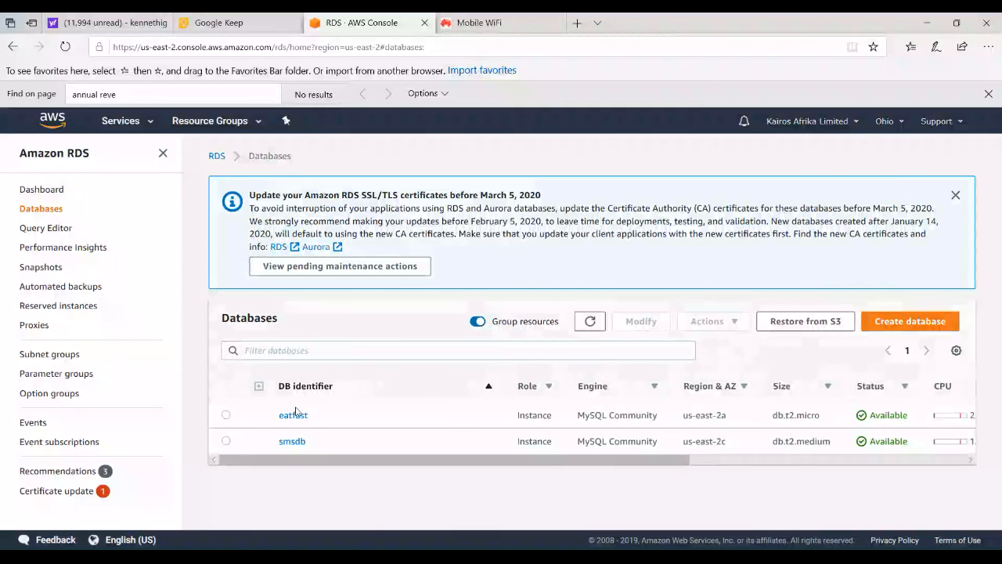
left_click(292, 412)
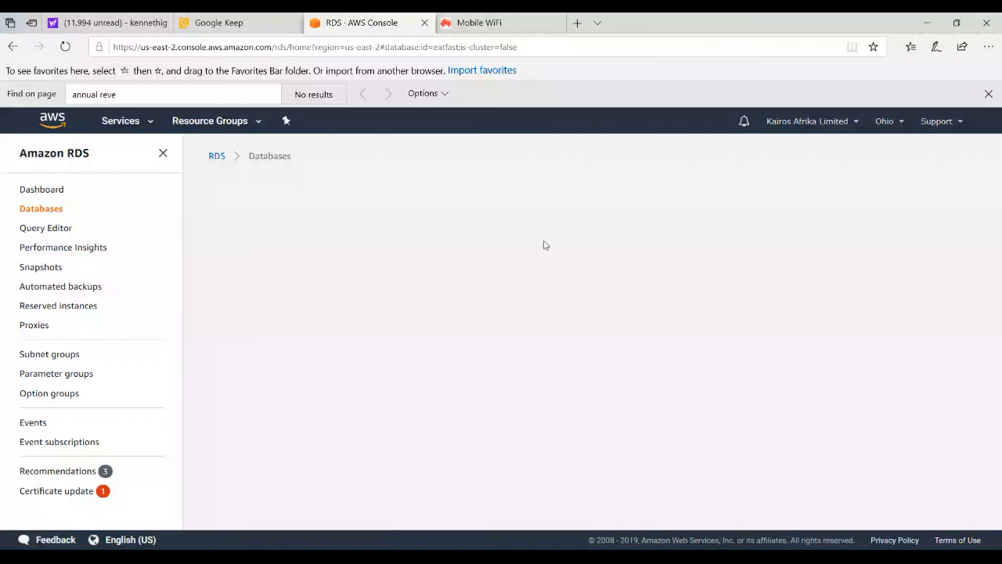
Review eatfast's security group rules and networking details, and highlight the subnet group name databasesubnetgrppublic
left_click_drag(999, 193, 997, 389)
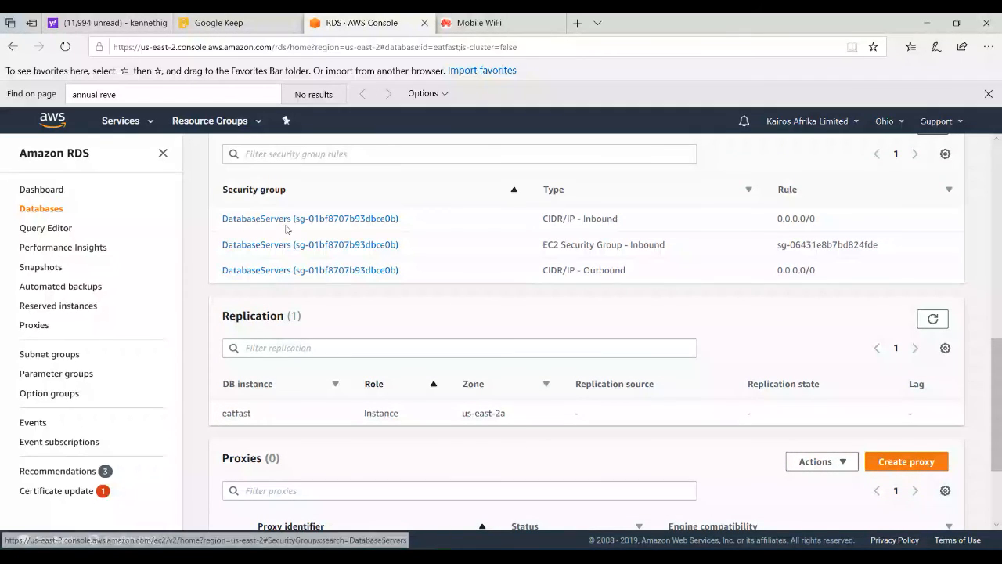
left_click_drag(997, 362, 999, 224)
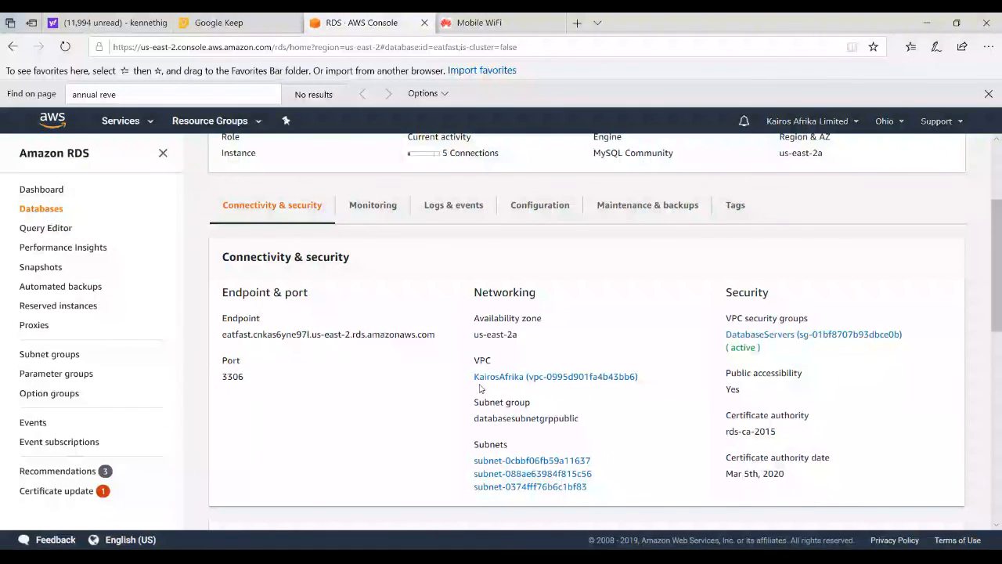
double_click(569, 421)
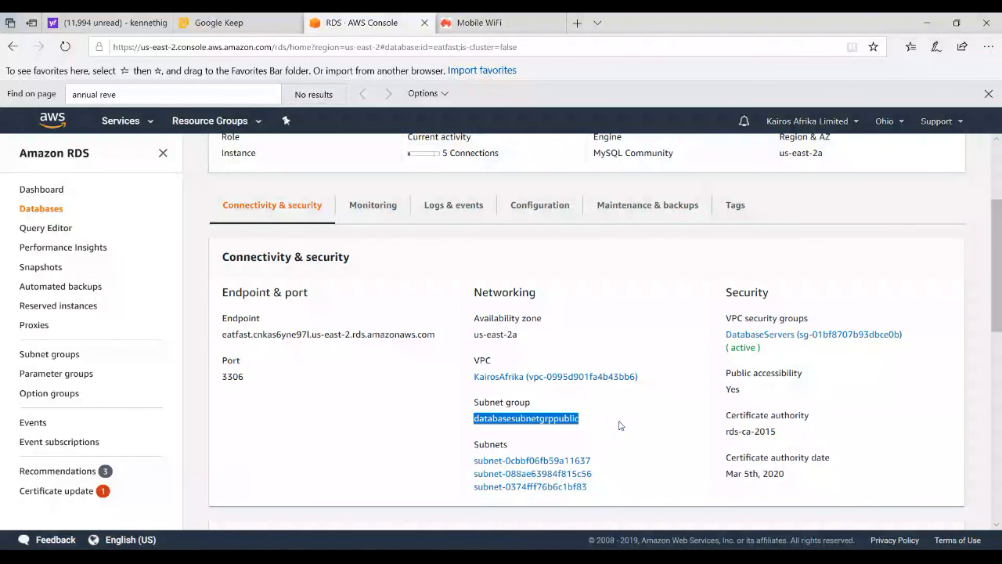
View eatfast's monitoring metrics, and review its CloudWatch alarms, recent events and logs
left_click(373, 206)
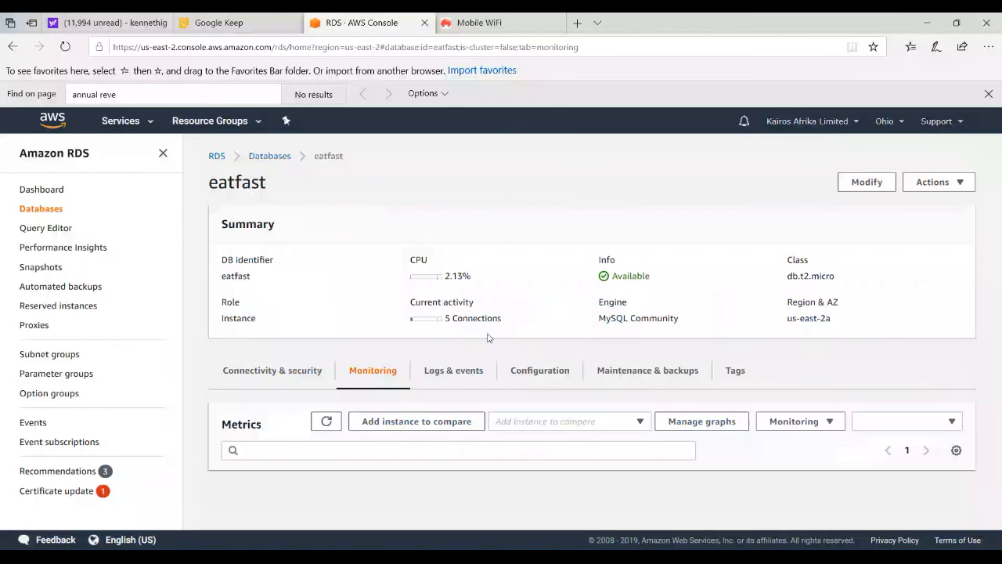
left_click(453, 371)
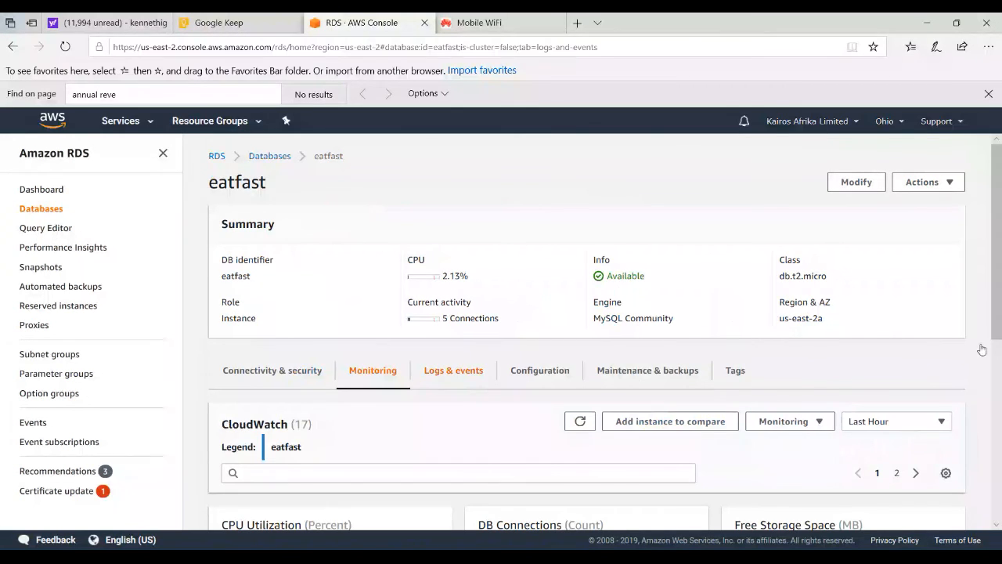
scroll(986, 423, "down", 3)
scroll(986, 423, "down", 10)
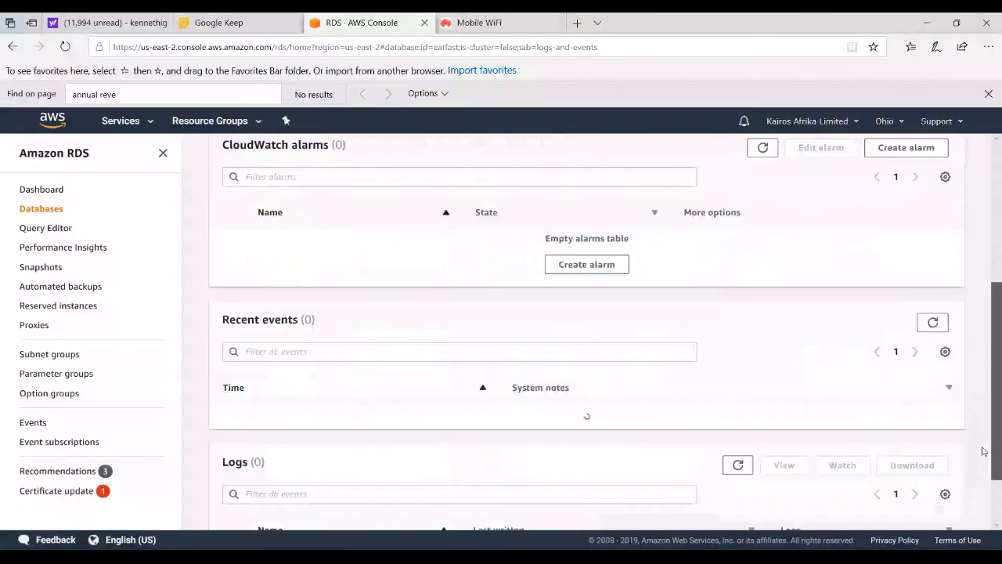
scroll(976, 474, "up", 2)
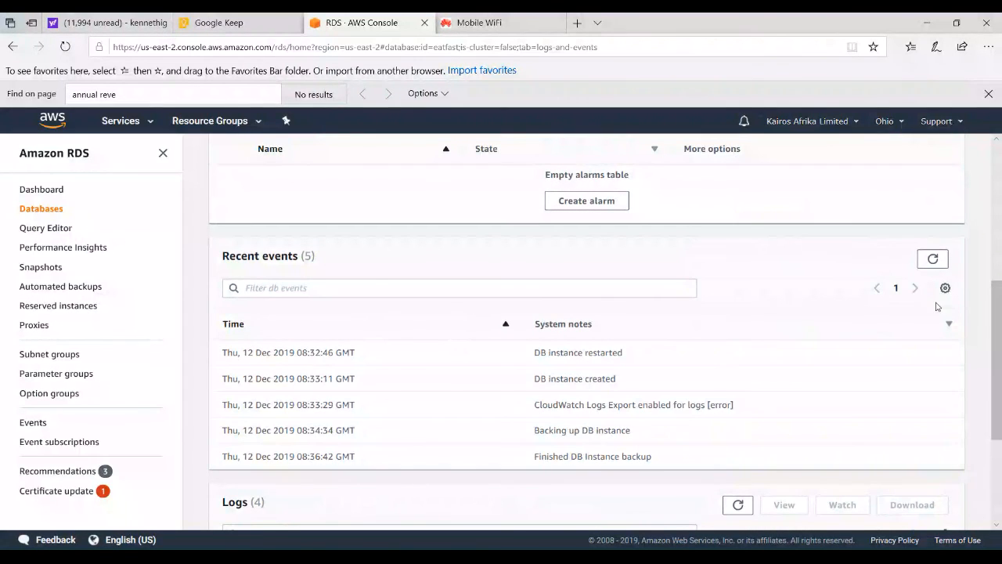
scroll(992, 347, "up", 4)
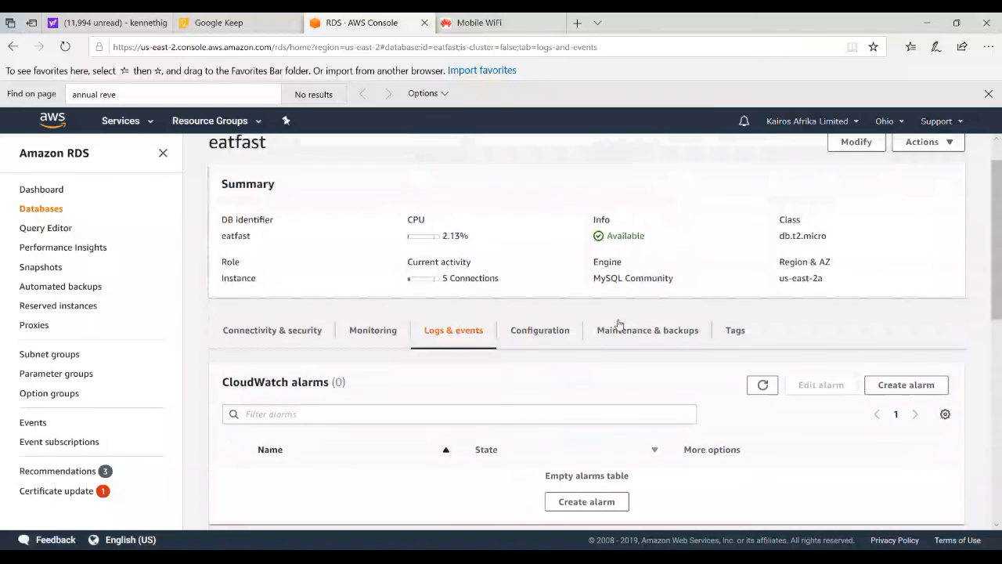
Show eatfast's configuration and review its instance class, availability and storage settings
left_click(531, 333)
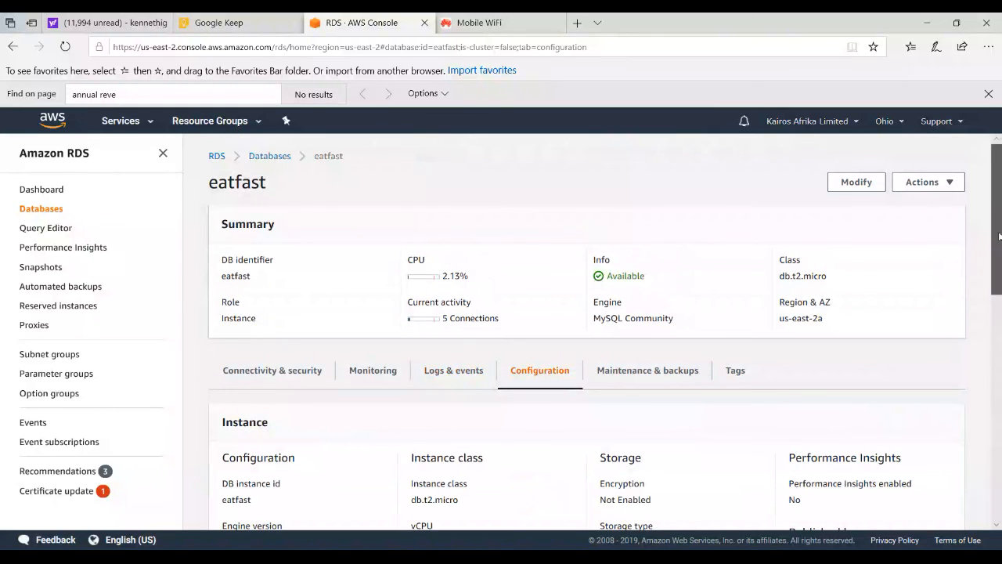
scroll(1000, 296, "down", 2)
scroll(999, 296, "down", 2)
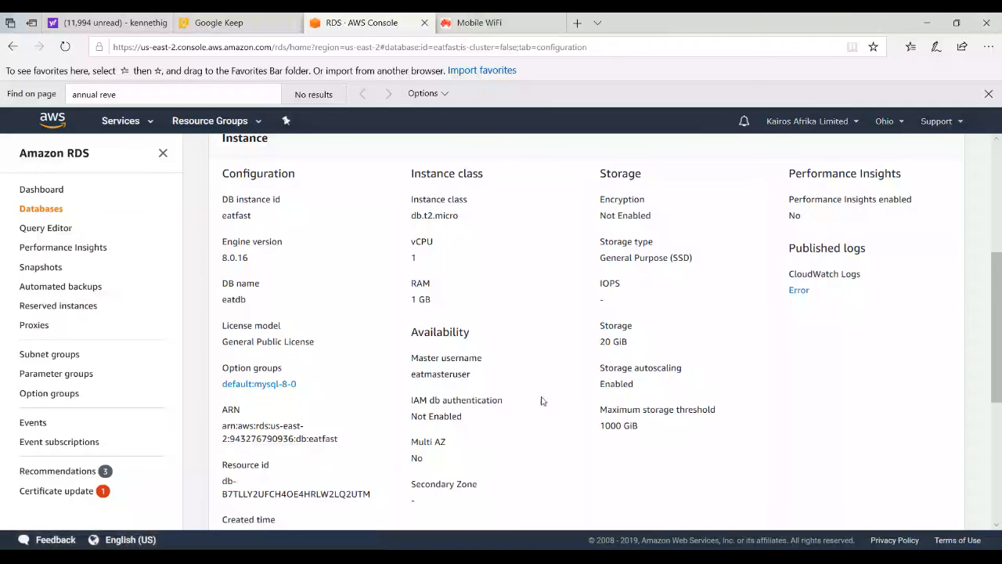
Show eatfast's maintenance and backup settings, and review the actions available for the database instance
left_click_drag(1000, 336, 1000, 330)
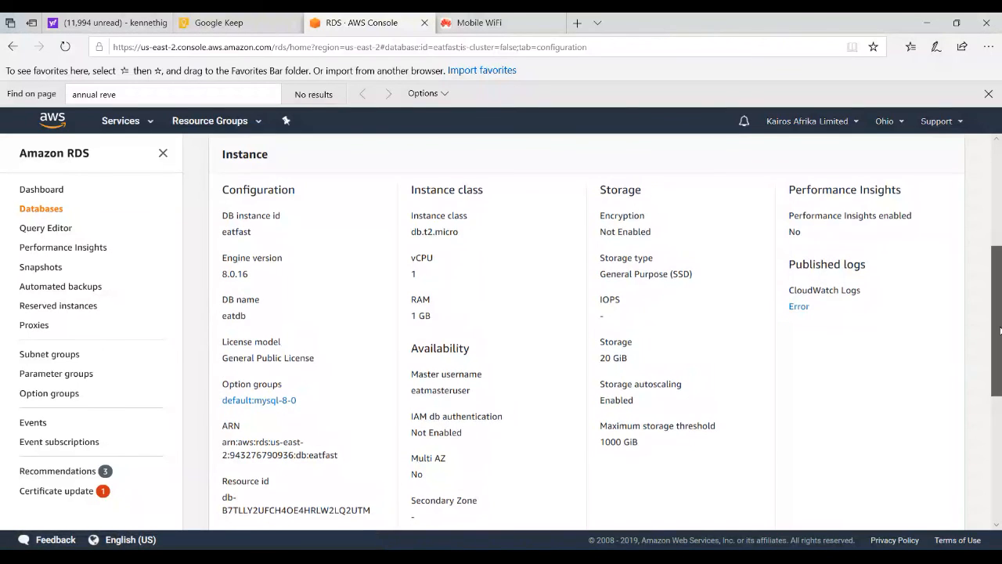
scroll(629, 379, "up", 3)
left_click(628, 373)
mouse_move(998, 245)
left_mouse_down()
mouse_move(1000, 363)
mouse_move(1000, 239)
left_mouse_up()
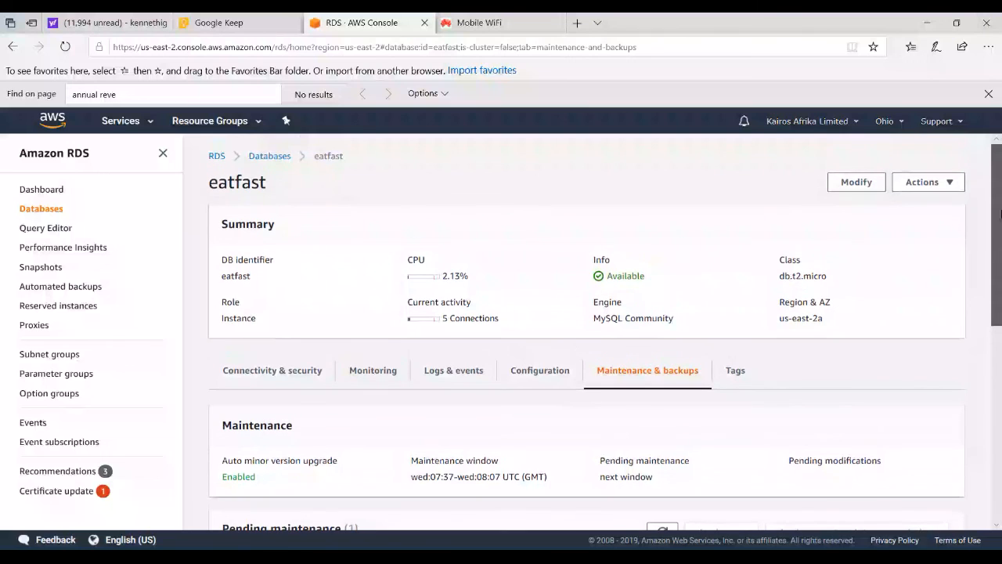
left_click(956, 184)
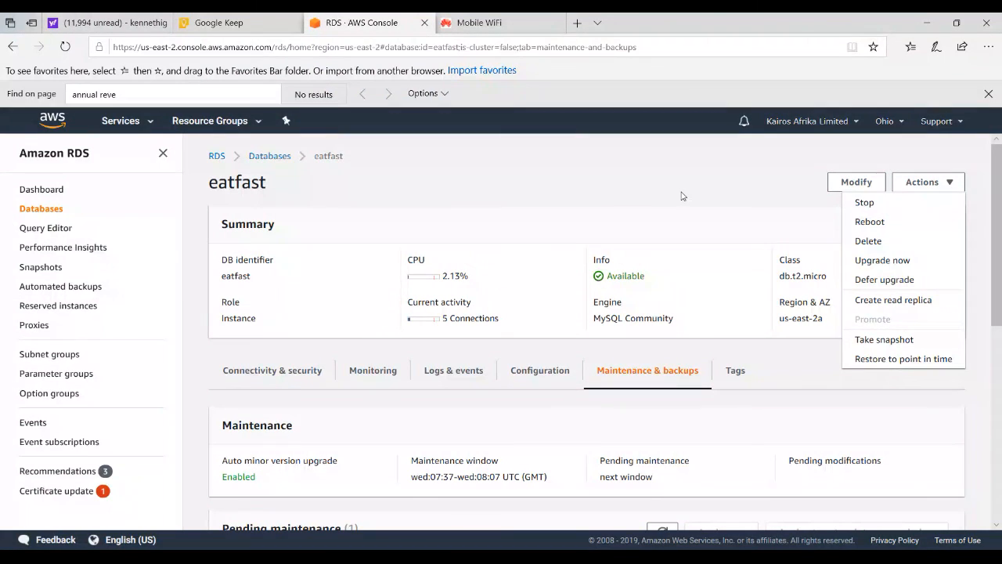
left_click(627, 223)
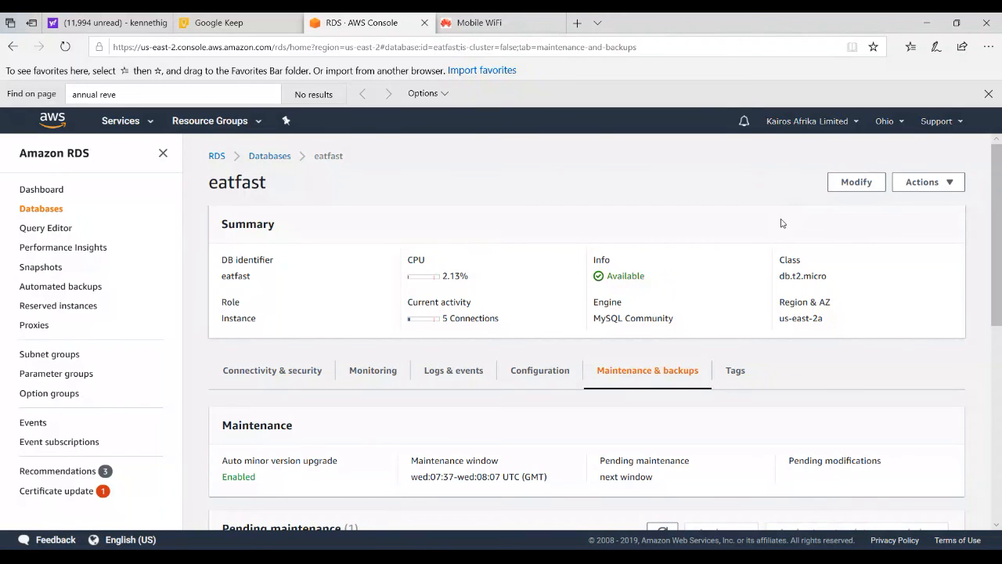
mouse_move(996, 249)
left_mouse_down()
mouse_move(989, 443)
mouse_move(988, 244)
left_mouse_up()
key("alt+Tab")
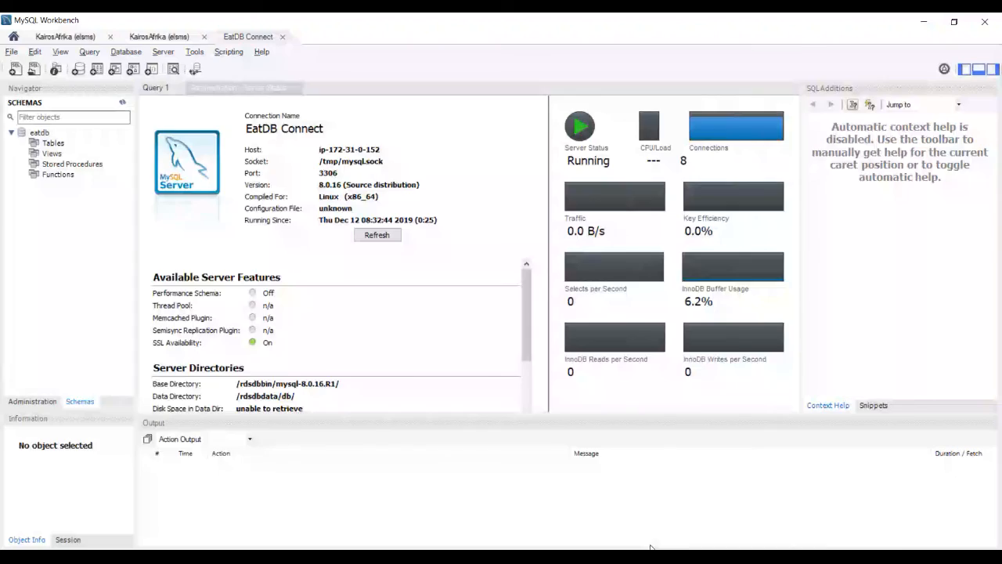
key("alt+Tab")
key("alt+Tab")
key("alt+Tab")
key("alt+Tab")
key("alt+Tab")
key("alt+Tab")
key("alt+Tab")
key("alt+Tab")
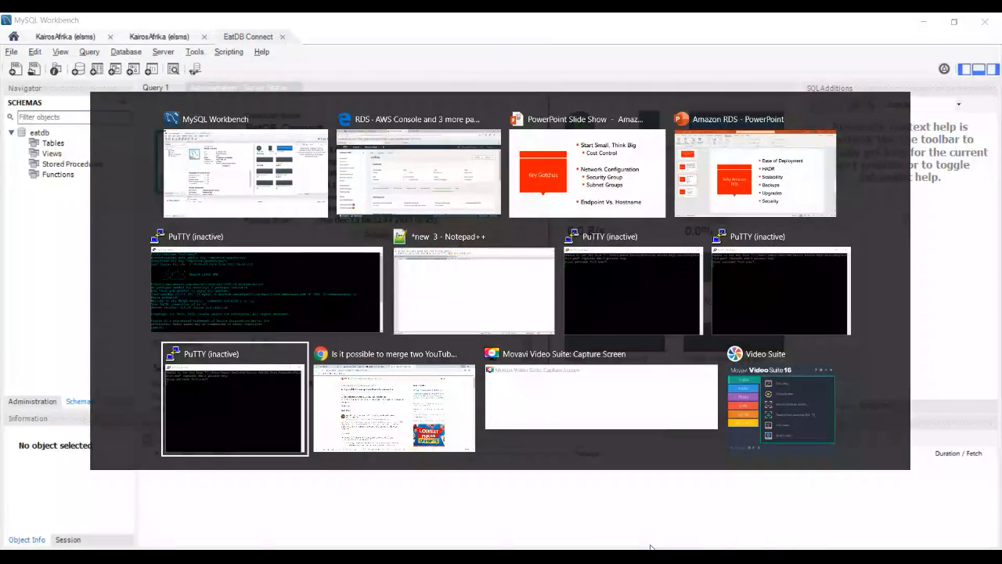
key("alt+Tab")
key("alt+Tab")
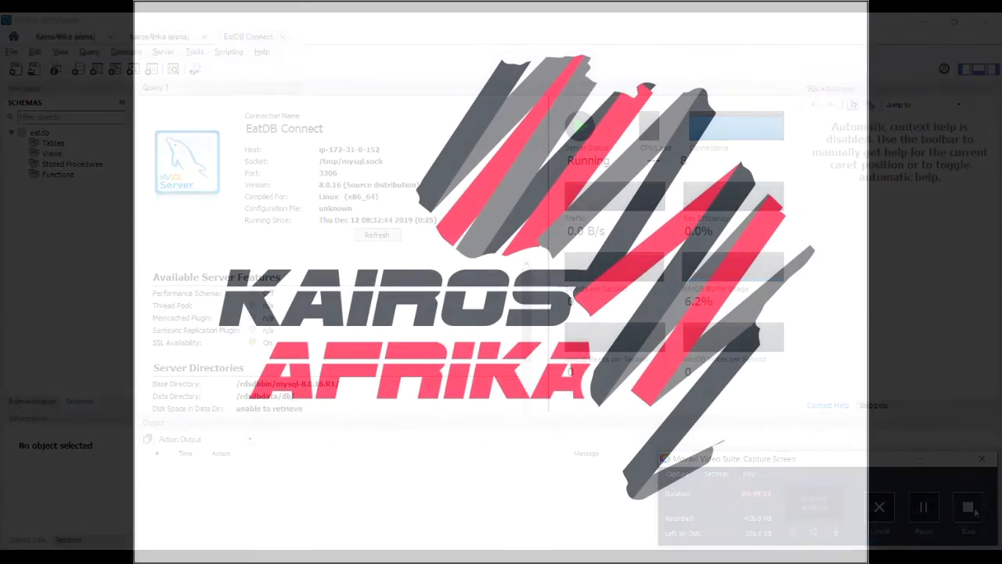